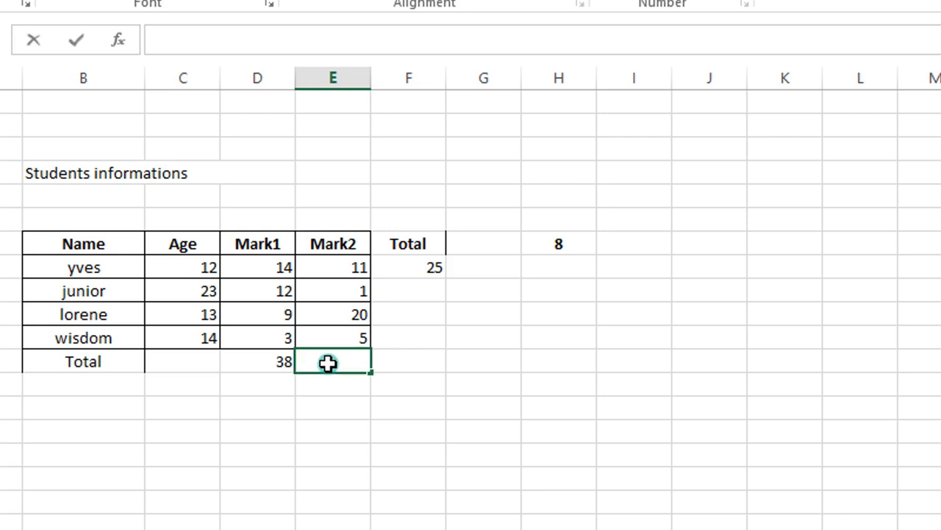
Step: Enter =MAX(E8:E11) in cell E12 of the Total row and reopen the formula for review
double_click(312, 364)
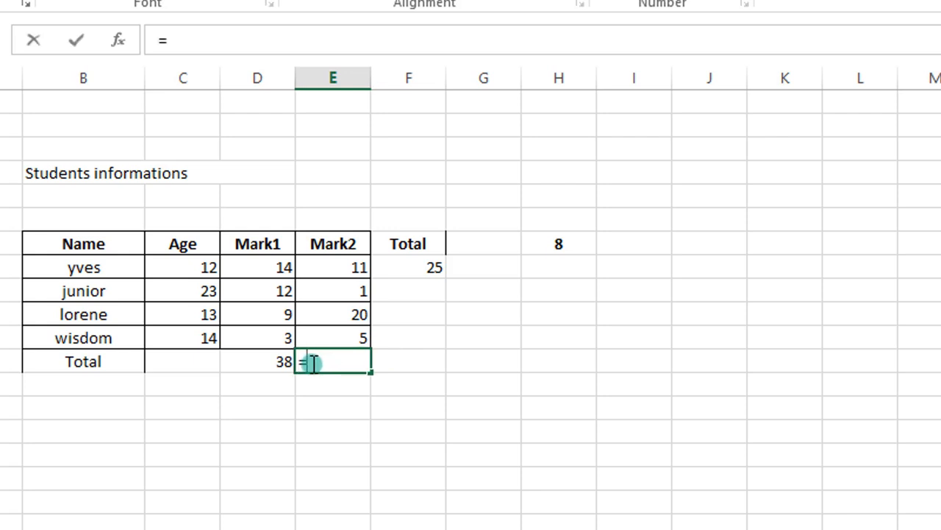
text(=max)
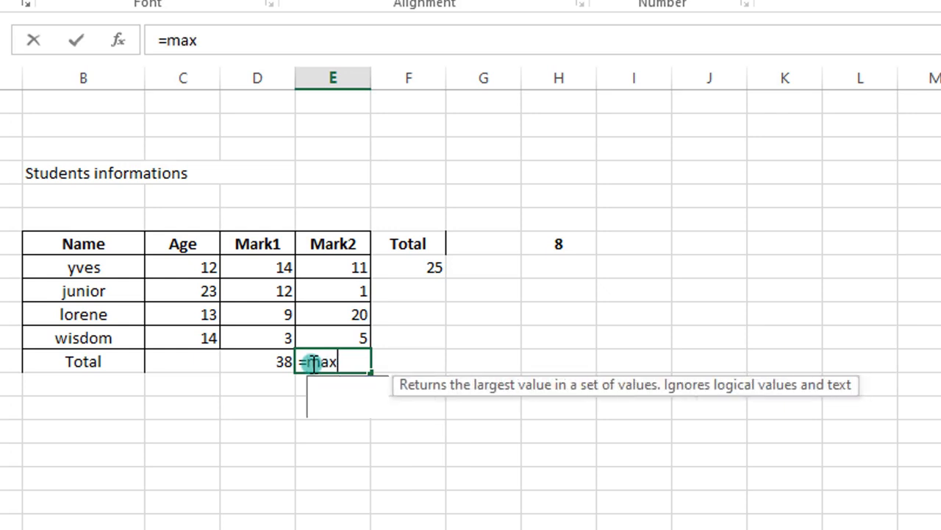
double_click(350, 386)
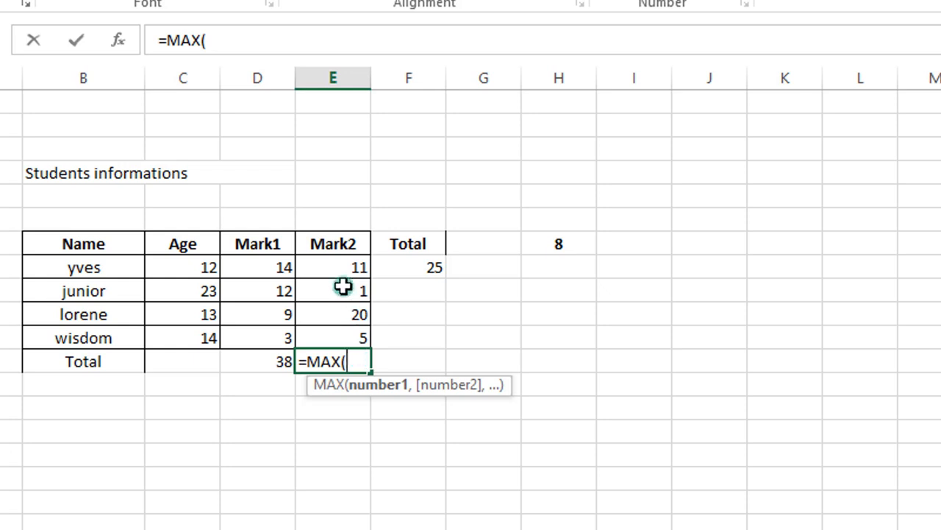
drag(338, 267, 332, 330)
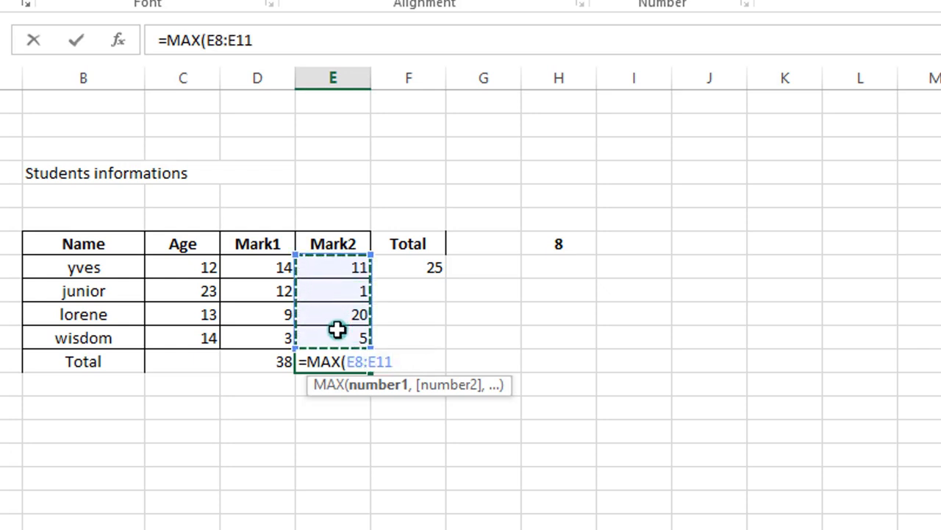
text())
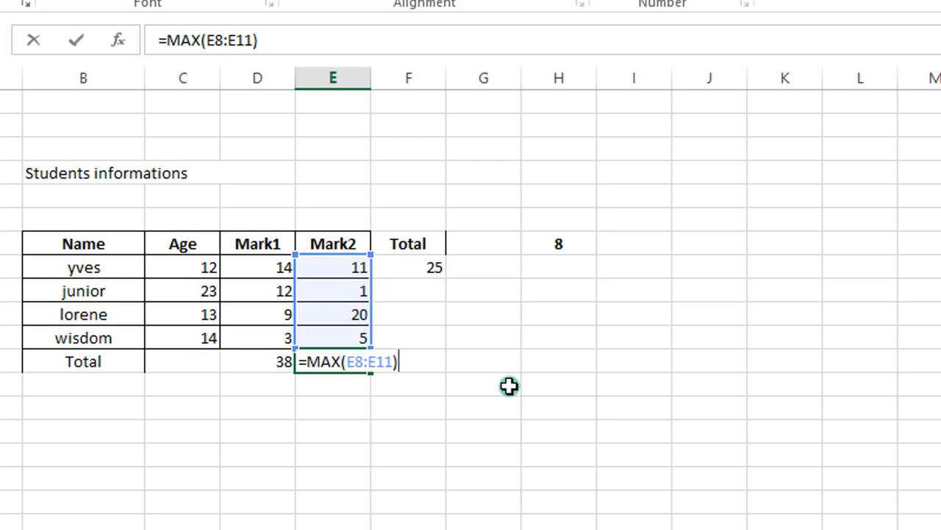
key(Return)
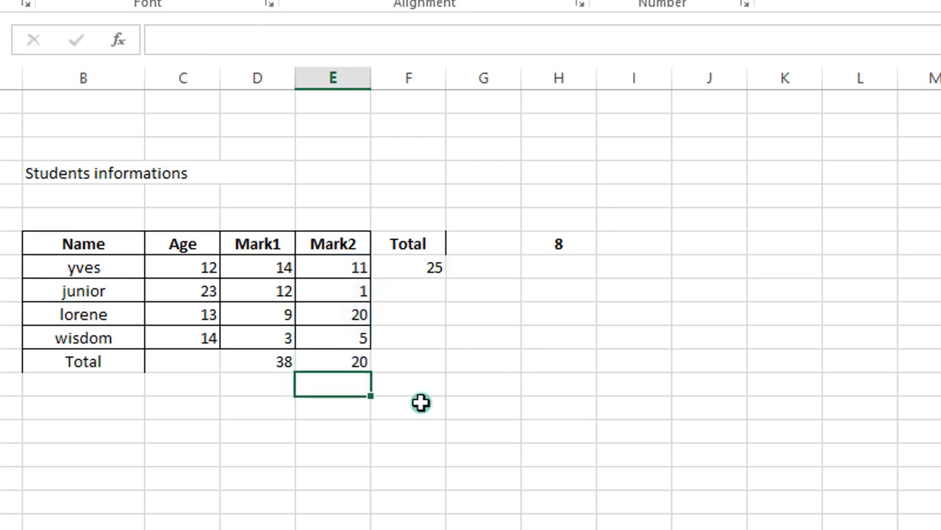
double_click(357, 360)
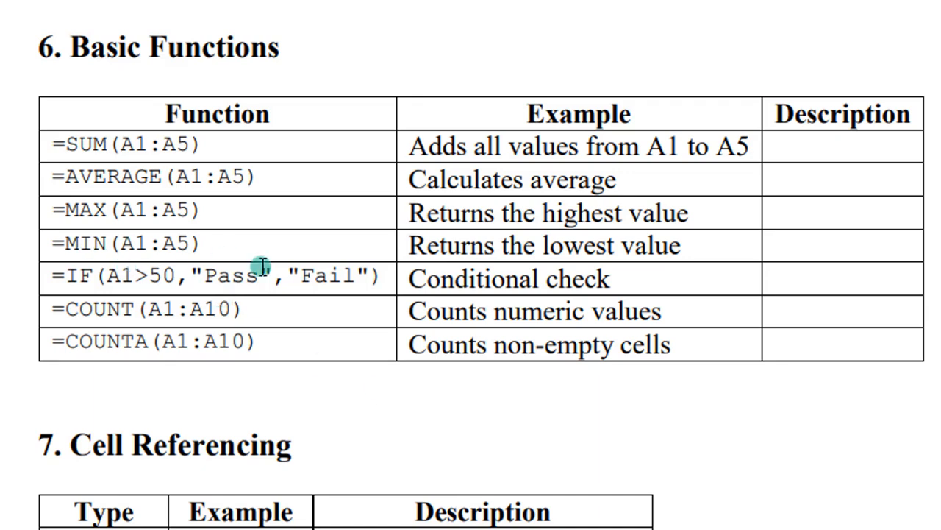
Step: Examine the IF example in the Basic Functions table, focusing on its "Pass" and "Fail" arguments
scroll(262, 266, down, 3)
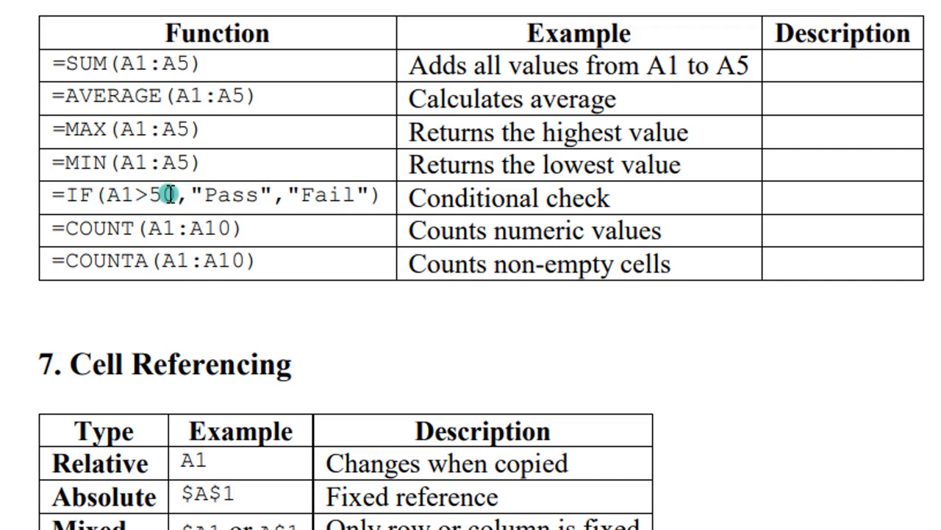
drag(191, 195, 266, 197)
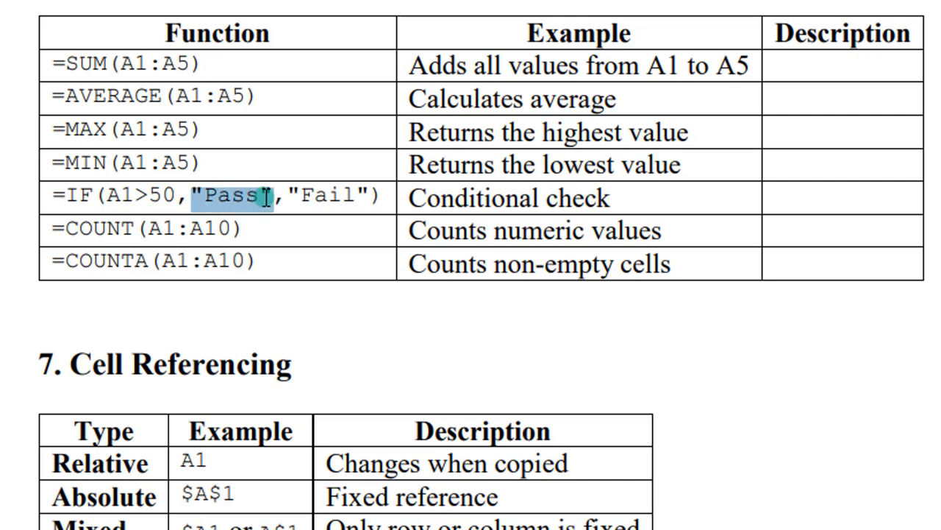
drag(266, 197, 269, 199)
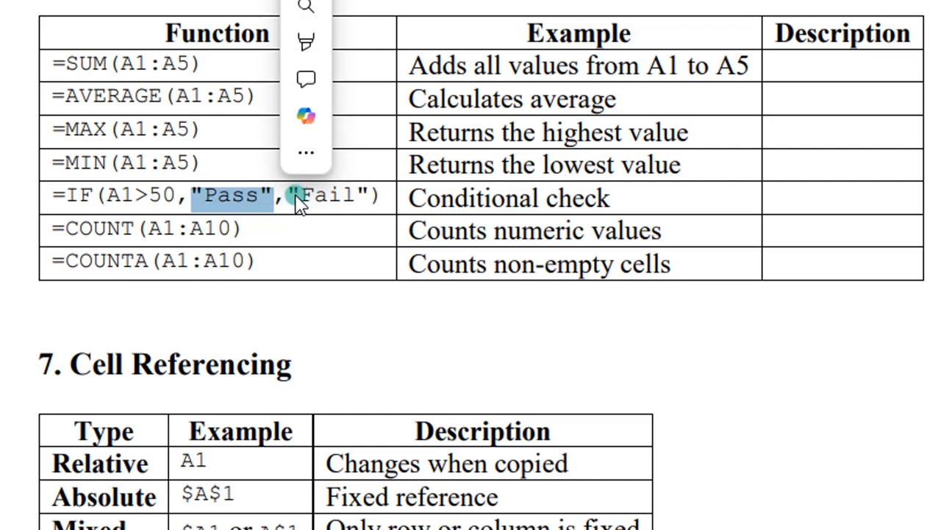
click(296, 195)
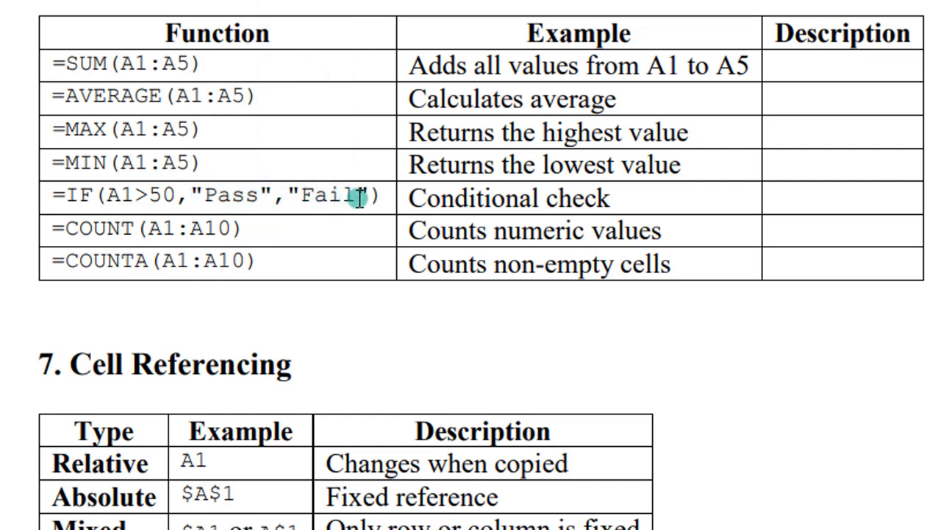
drag(358, 196, 298, 196)
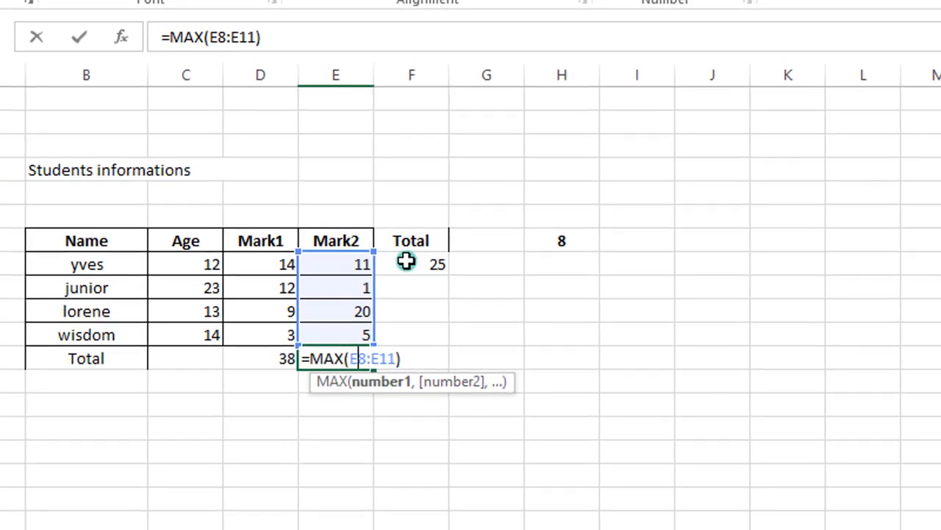
Step: Replace the addition formula in cell F8 with the opening of an IF function
click(474, 264)
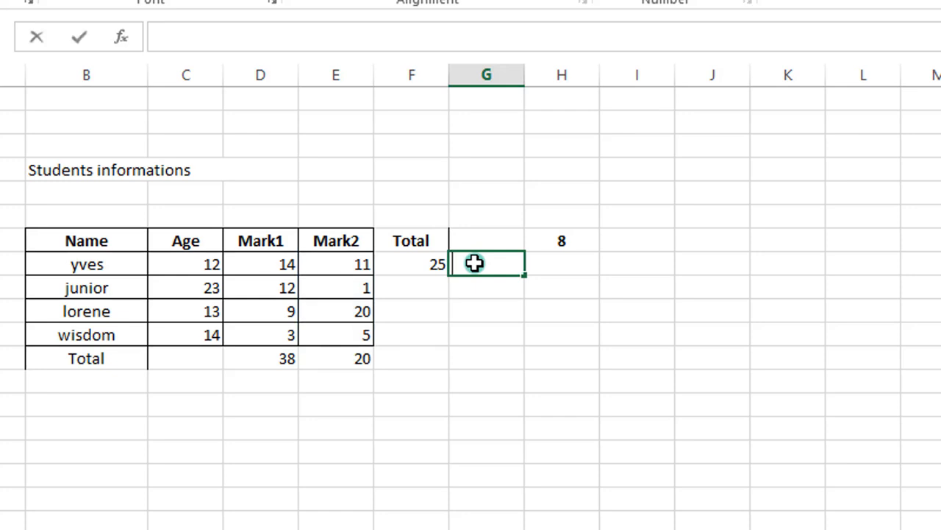
click(413, 282)
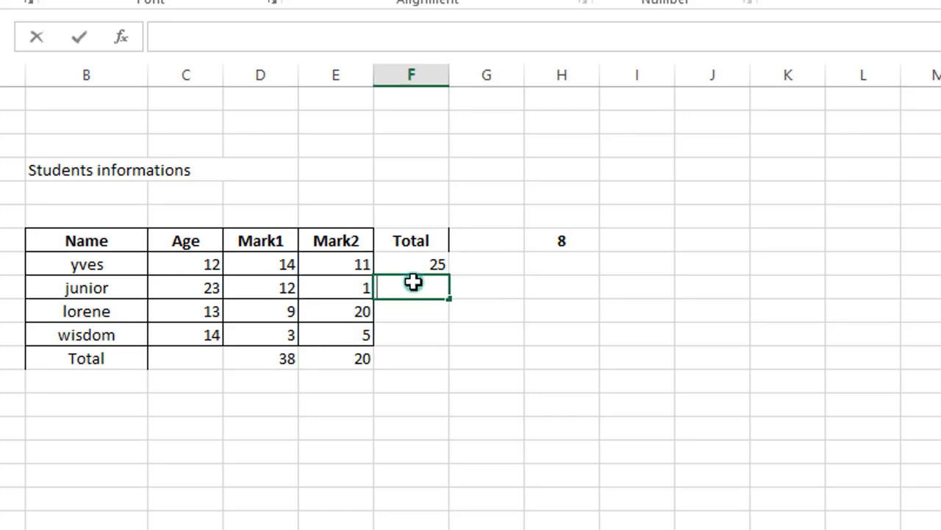
double_click(414, 283)
double_click(421, 272)
double_click(425, 263)
click(434, 264)
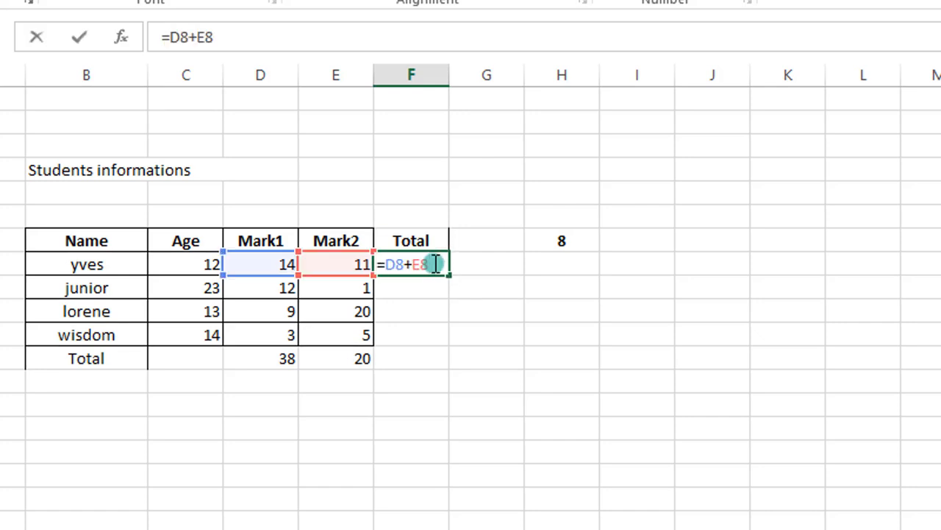
key(BackSpace)
key(BackSpace)
key(BackSpace)
key(BackSpace)
key(BackSpace)
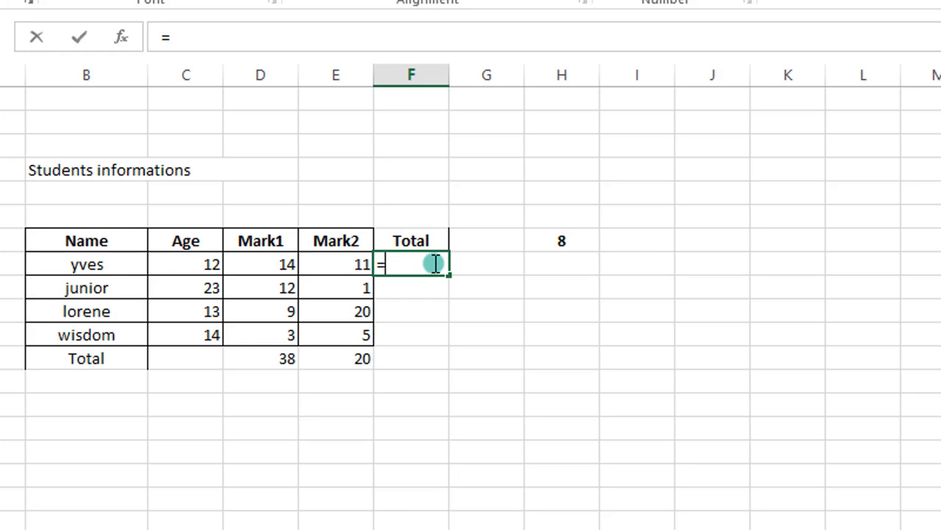
text(if)
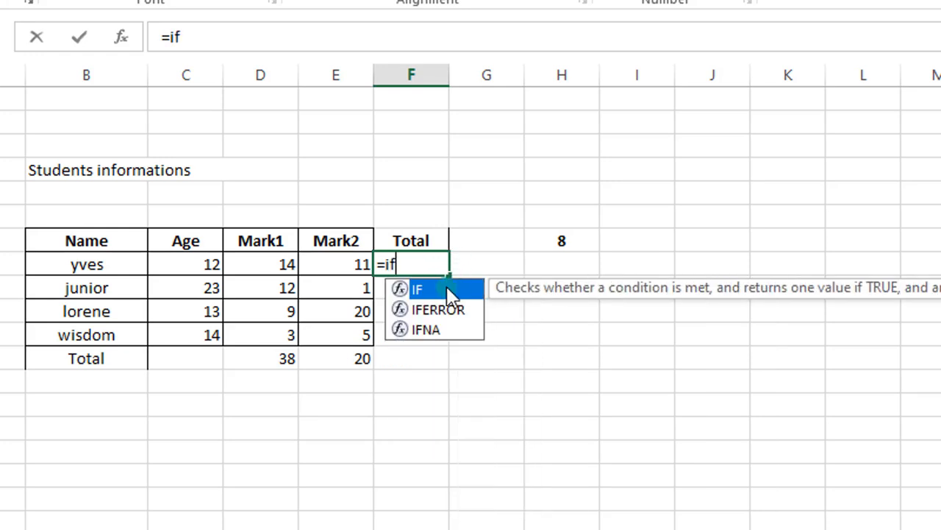
double_click(446, 291)
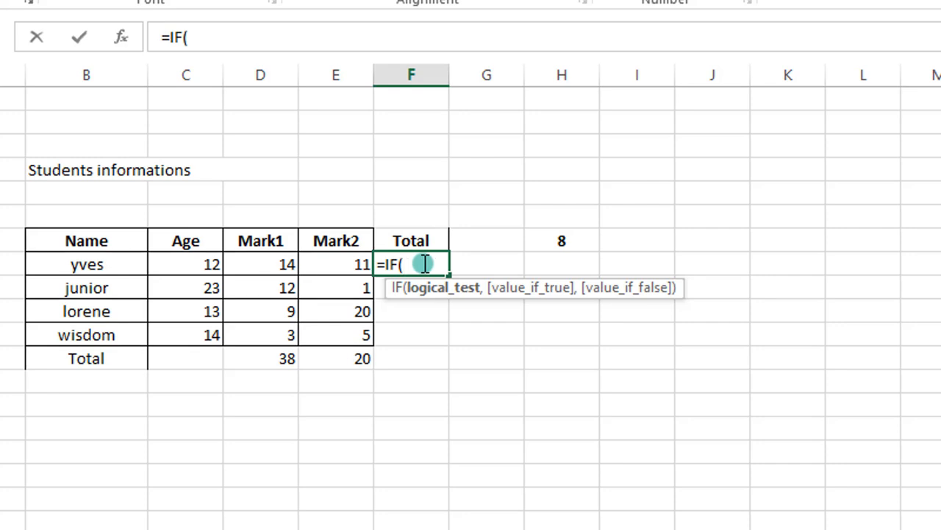
click(460, 261)
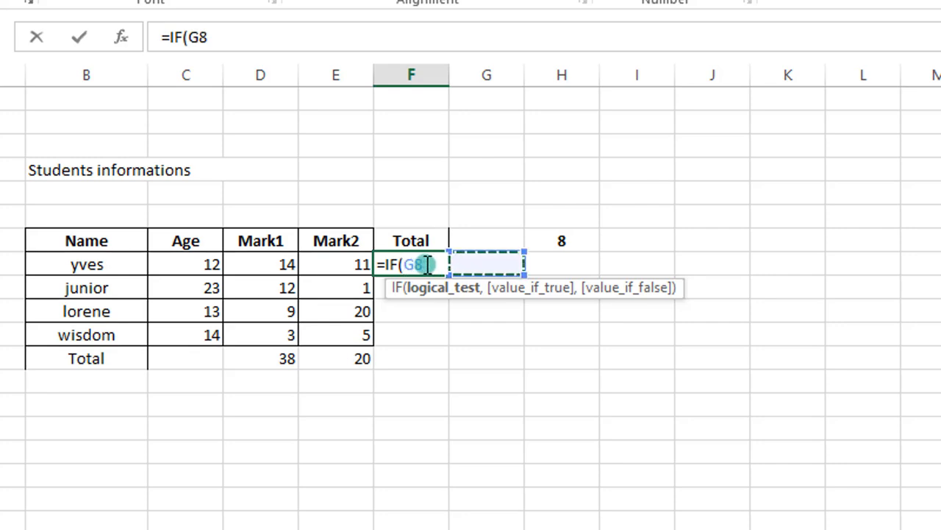
key(BackSpace)
key(BackSpace)
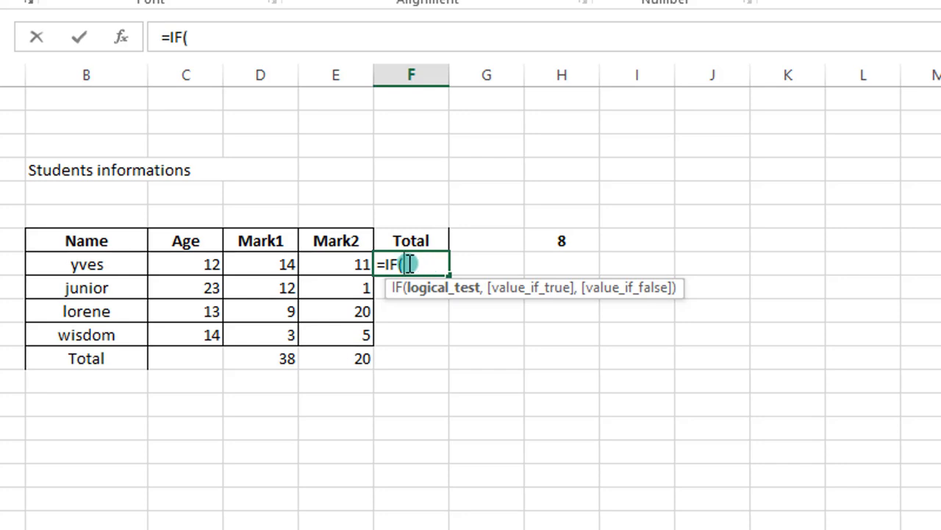
Step: Complete the IF formula in F8 with the test E8>11, "passed" if true and "failed" if false
click(345, 263)
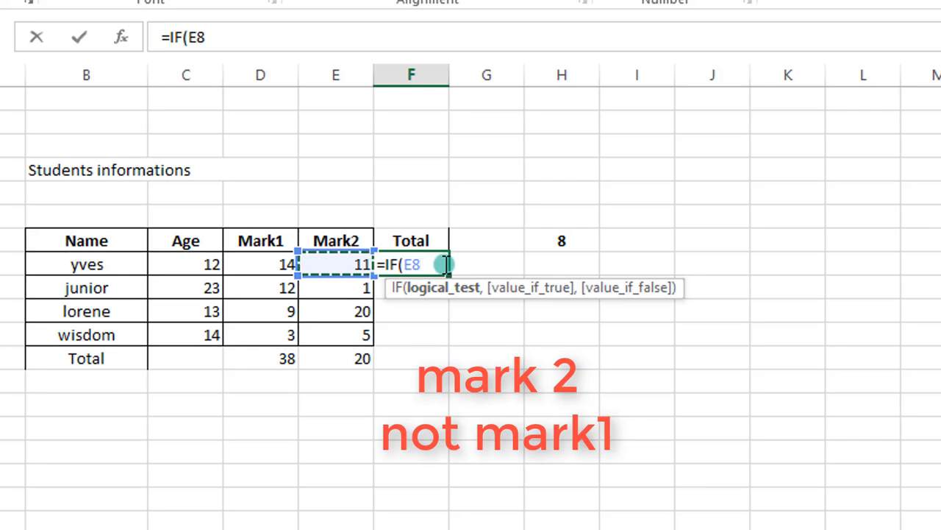
text(>)
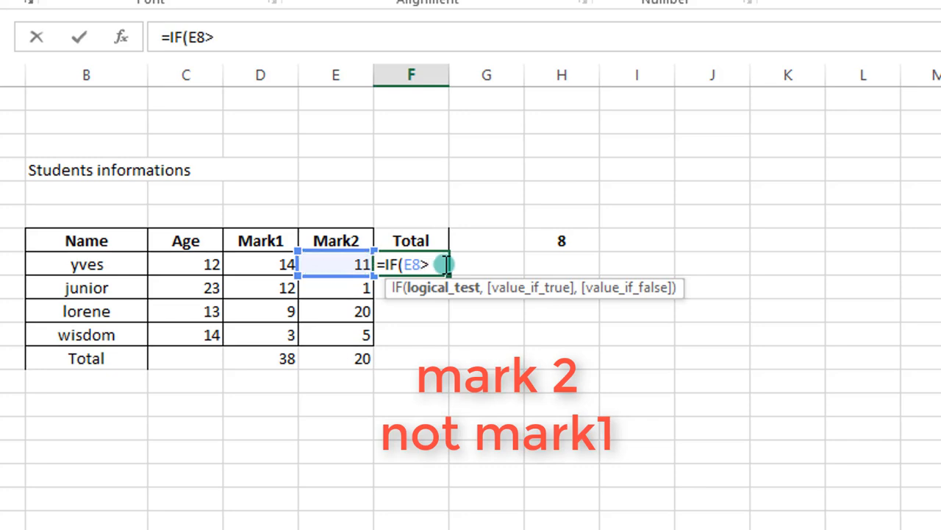
text(11,)
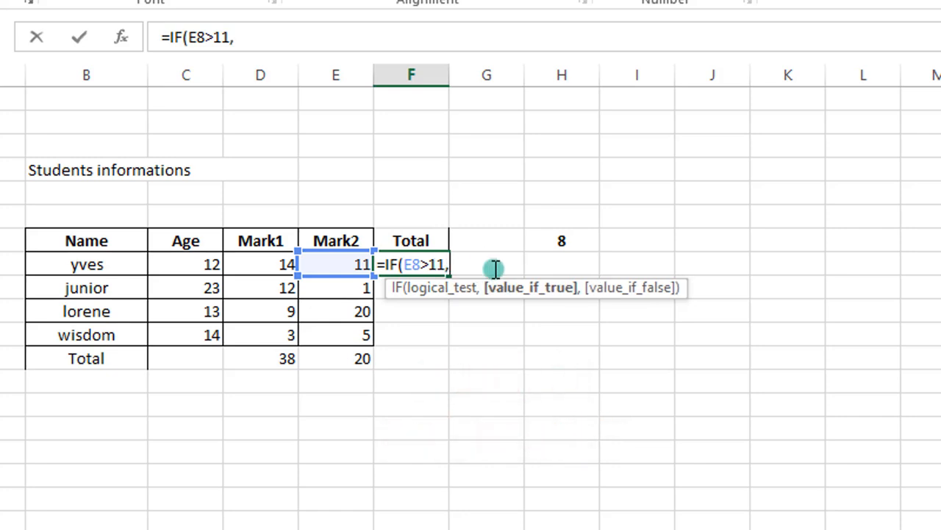
text("pass)
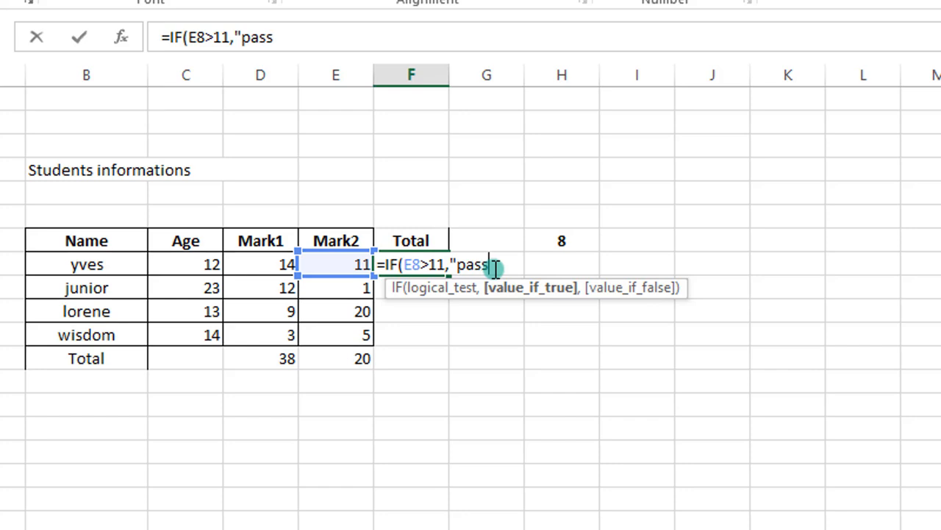
text(ed","failed")
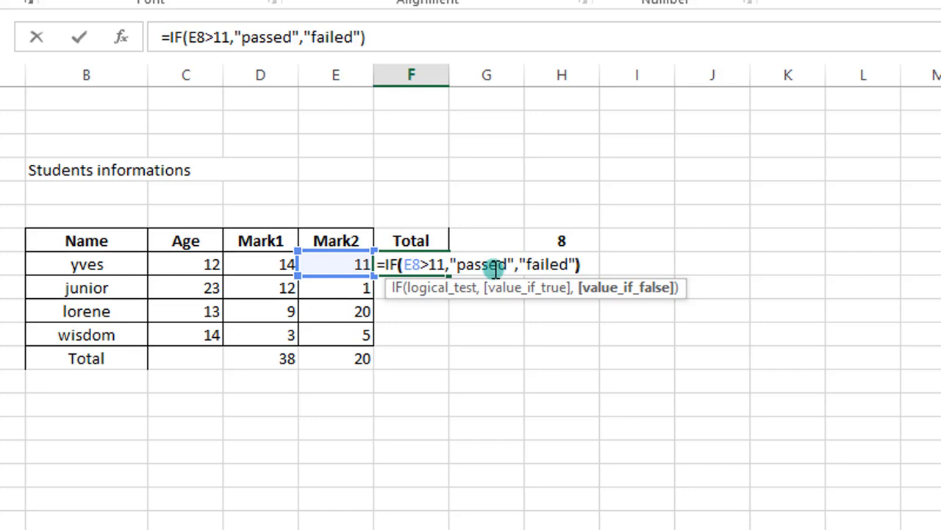
key(Return)
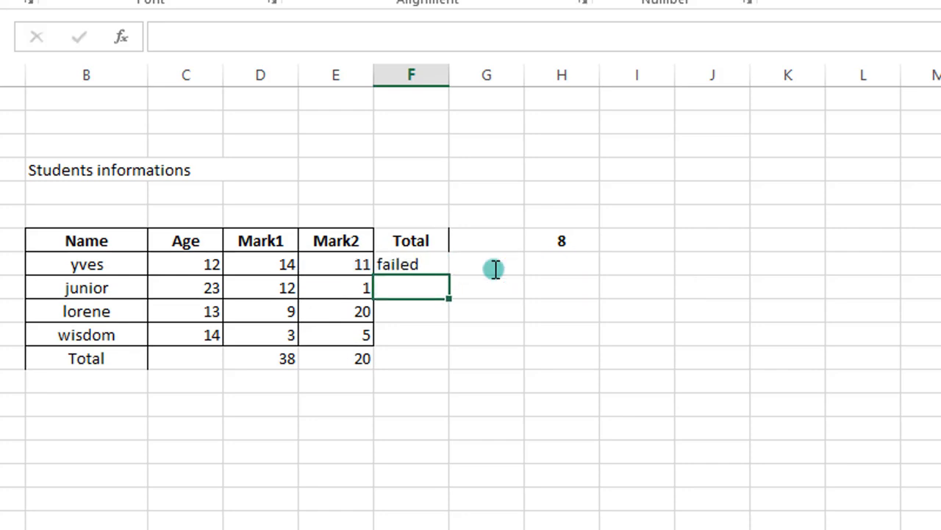
Step: Change the logical test in F8's IF formula to E8>=11
double_click(426, 268)
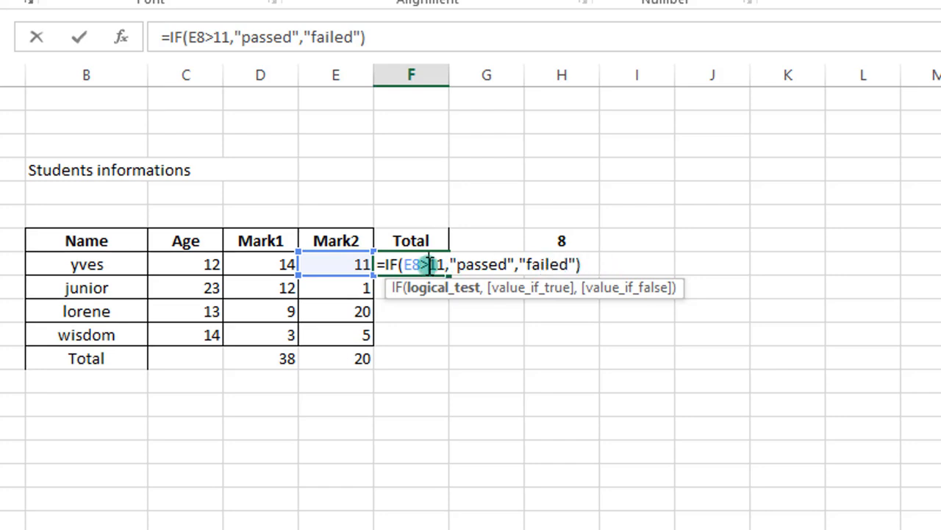
text(+)
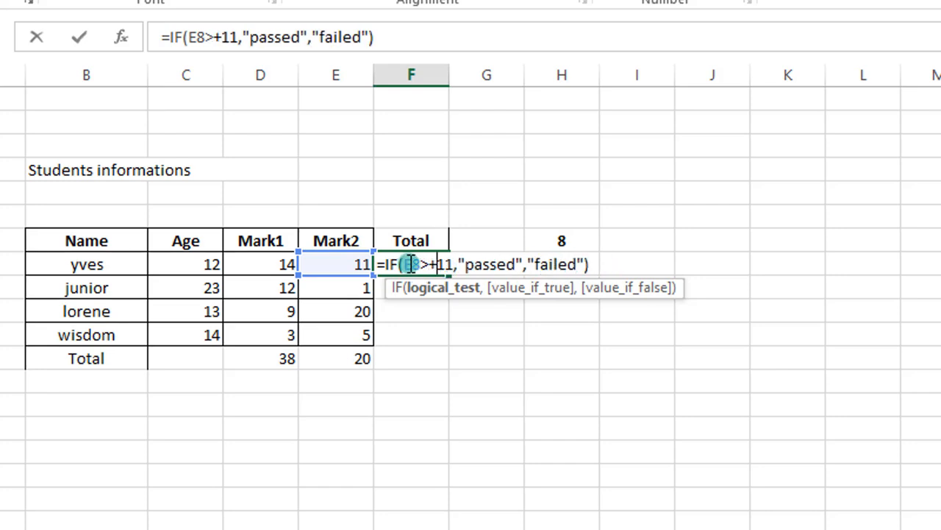
key(BackSpace)
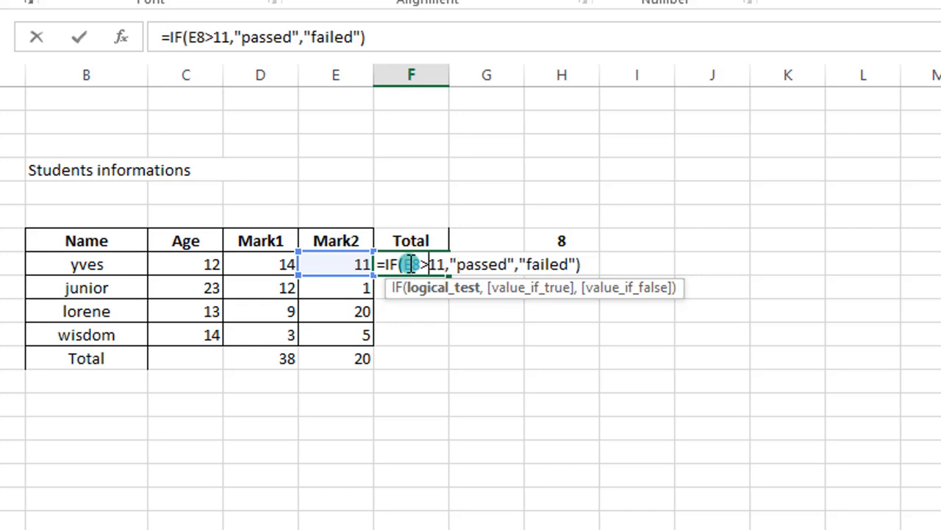
text(=)
key(Return)
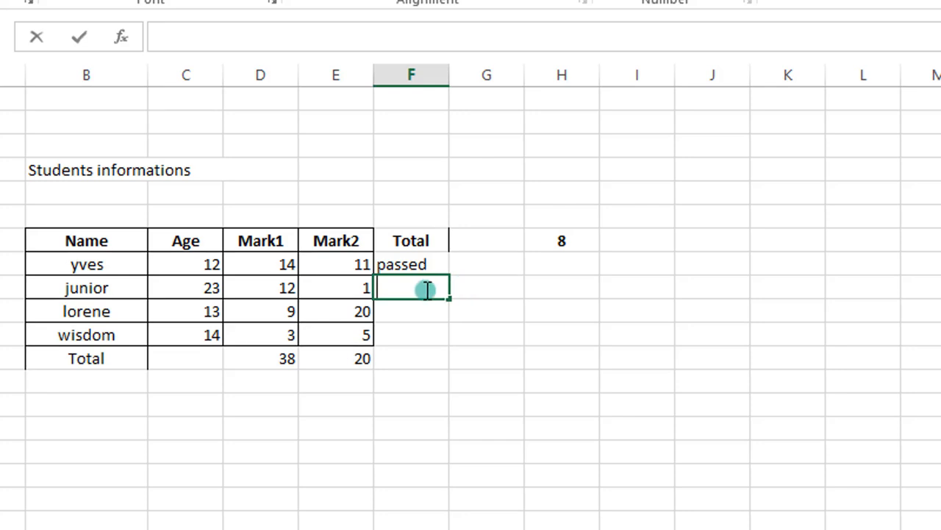
Step: Fill the IF formula from F8 down through F11 for the remaining students
click(411, 265)
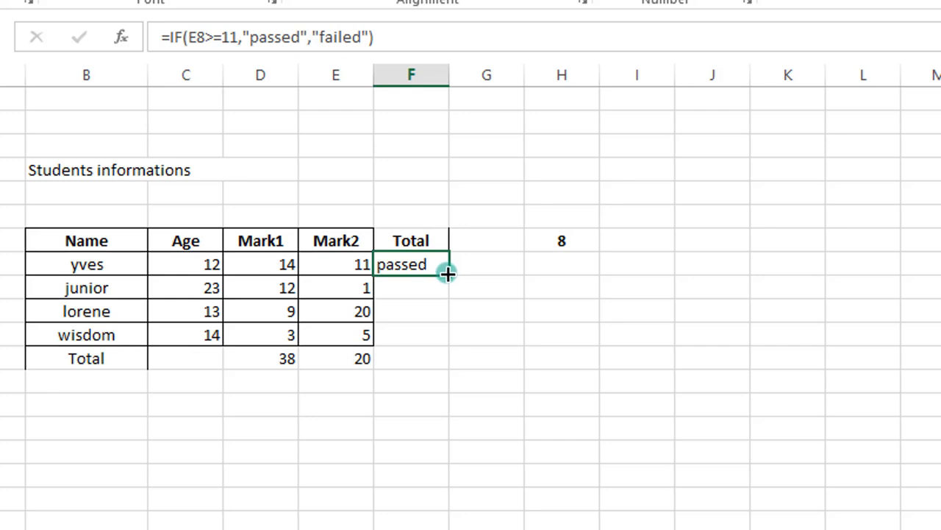
drag(447, 272, 445, 337)
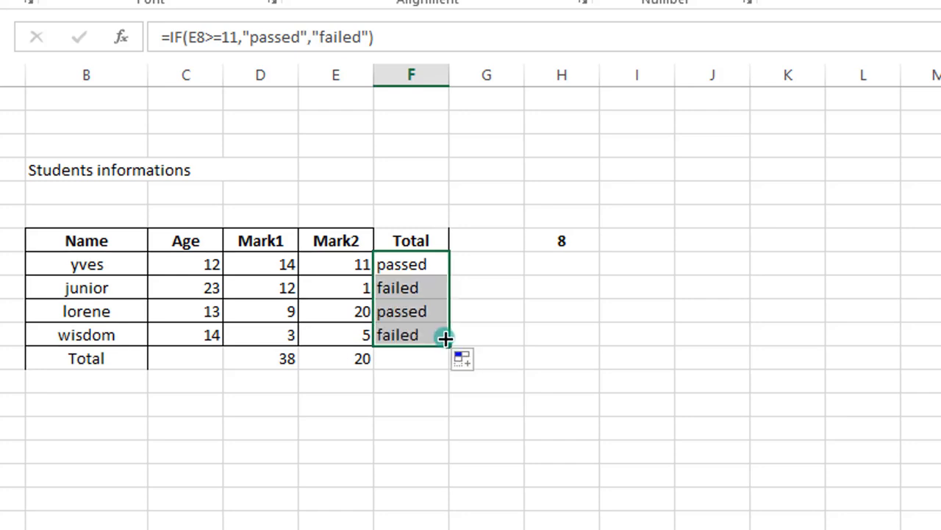
click(422, 355)
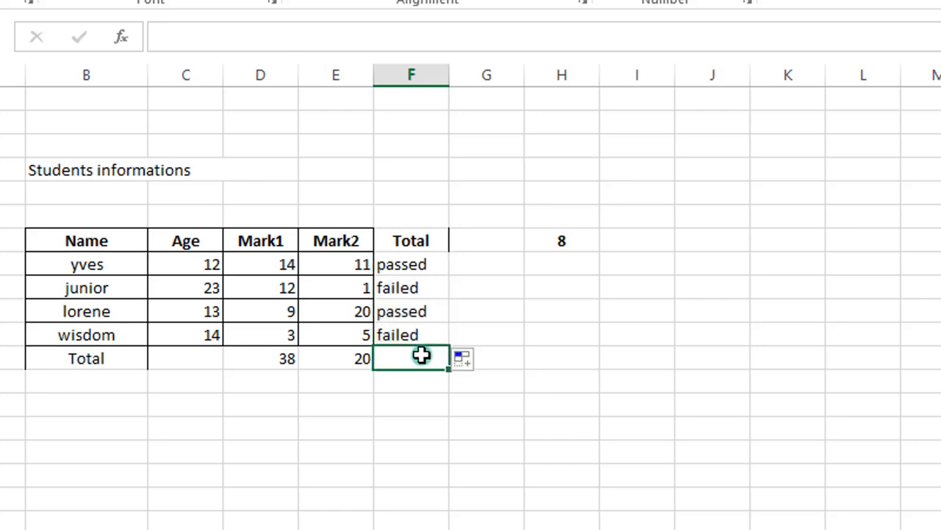
Step: Open the filled IF formula in F9 to examine its cell reference and arguments
double_click(422, 288)
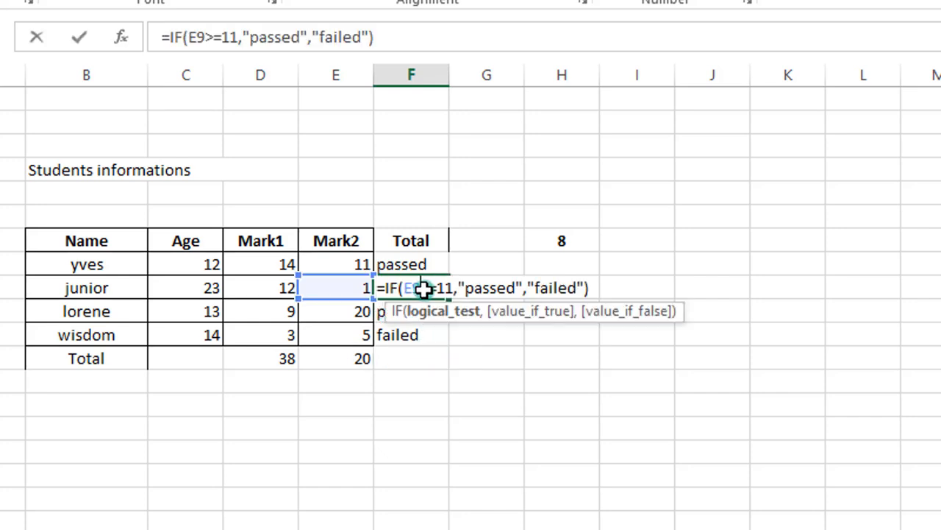
click(576, 288)
click(598, 288)
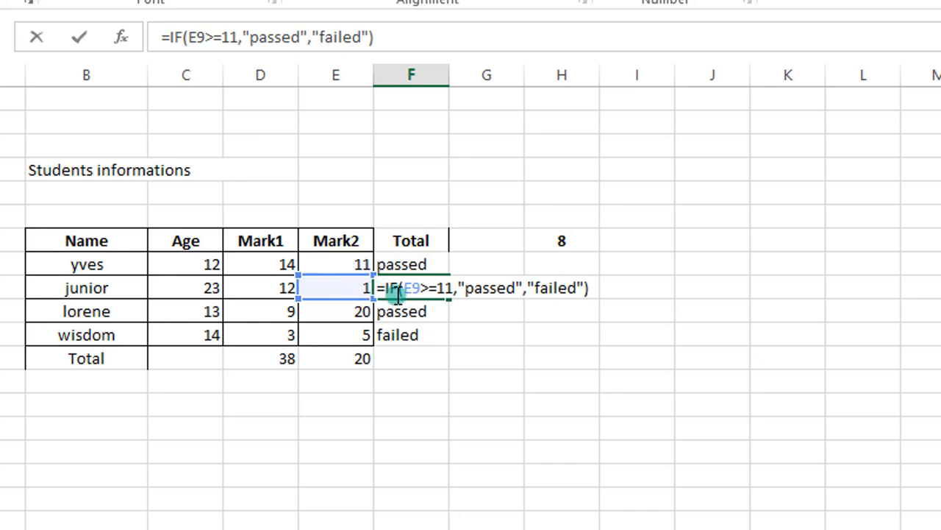
Step: Close F9's formula and open the IF formula in F10 to examine which Mark2 cell it tests
key(Return)
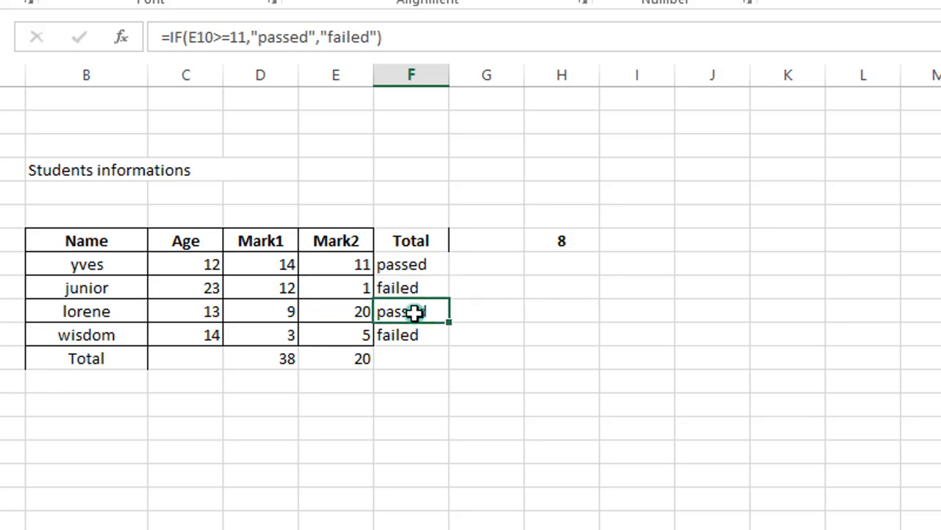
double_click(404, 312)
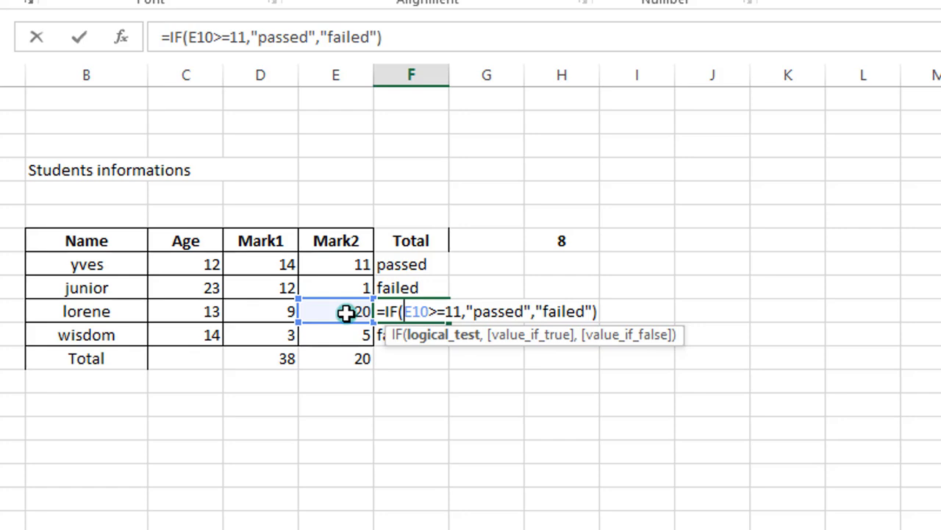
key(Return)
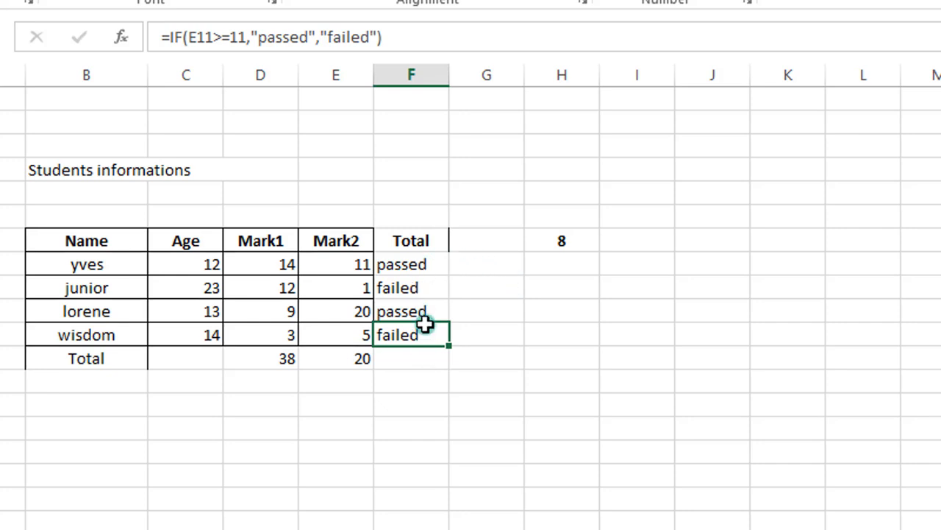
Step: Try pointing the logical test in F8's IF formula to I8 and to H10, and undo the change
double_click(408, 264)
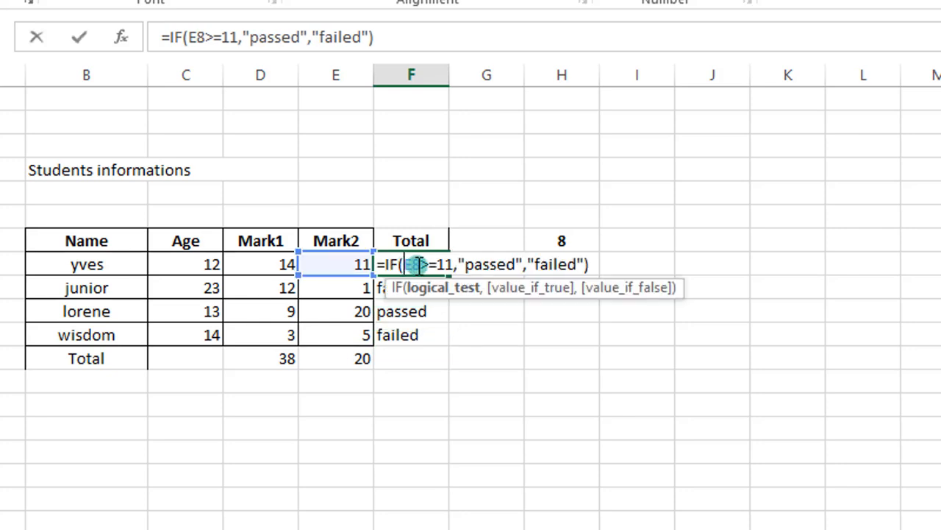
drag(404, 265, 430, 264)
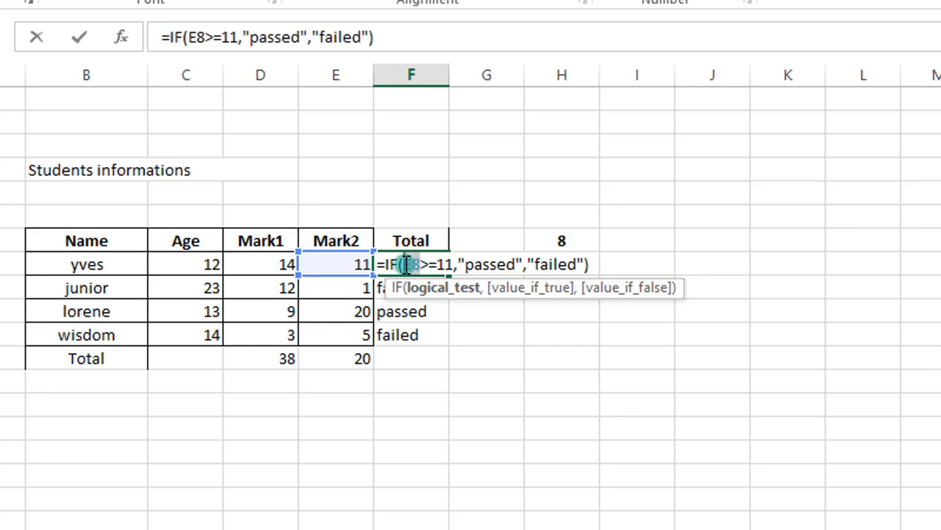
click(624, 266)
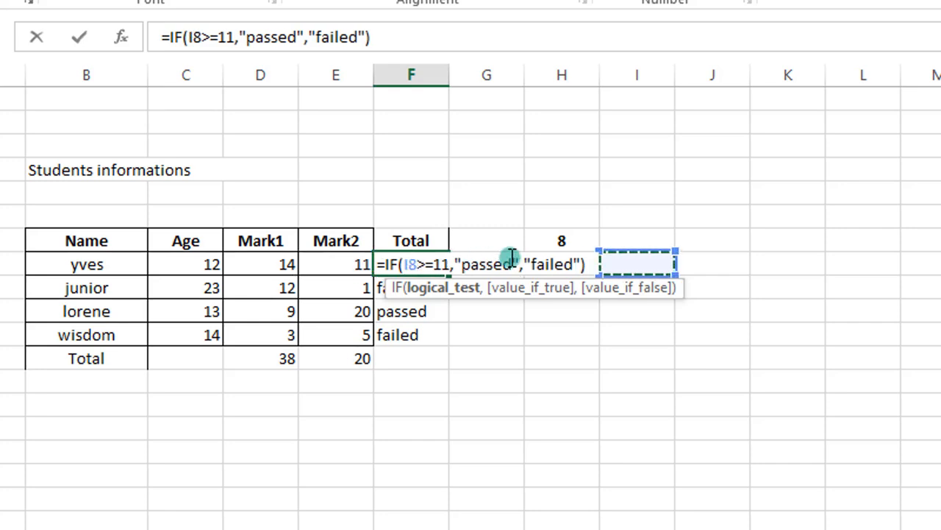
click(531, 306)
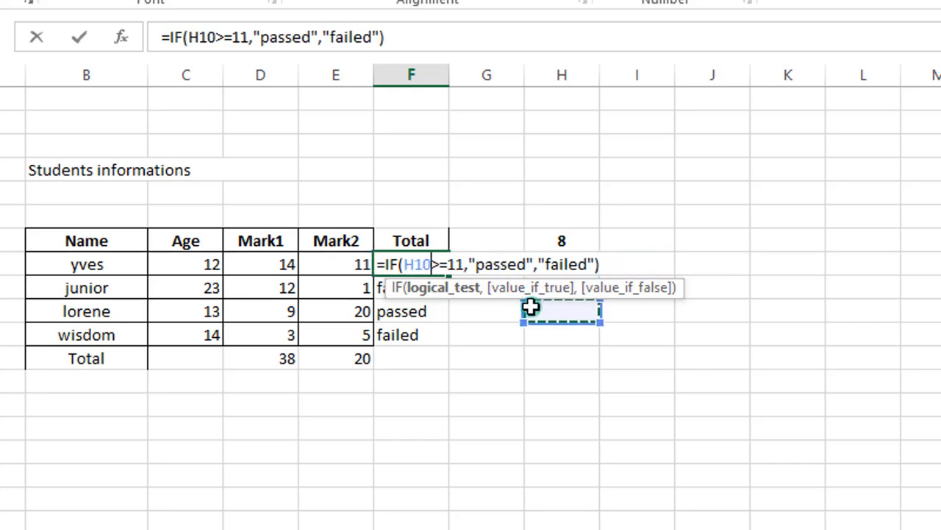
key(Return)
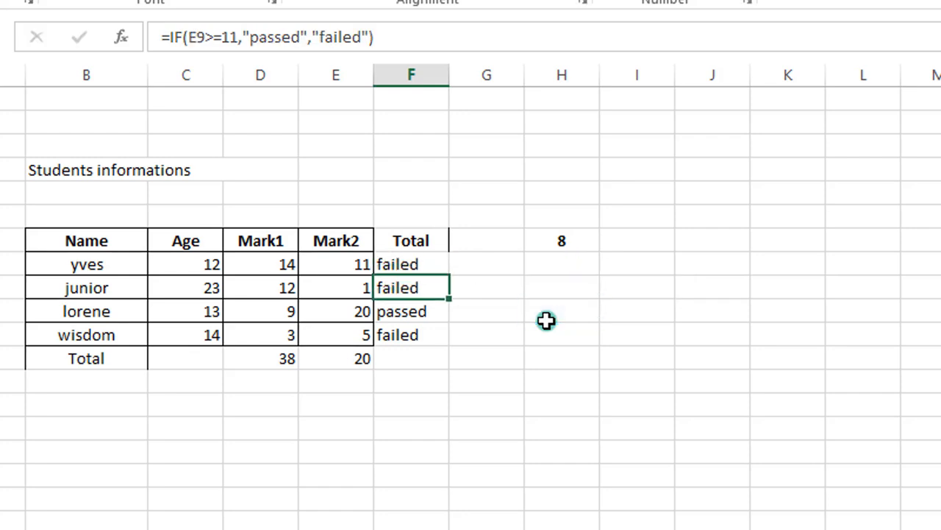
key(ctrl+z)
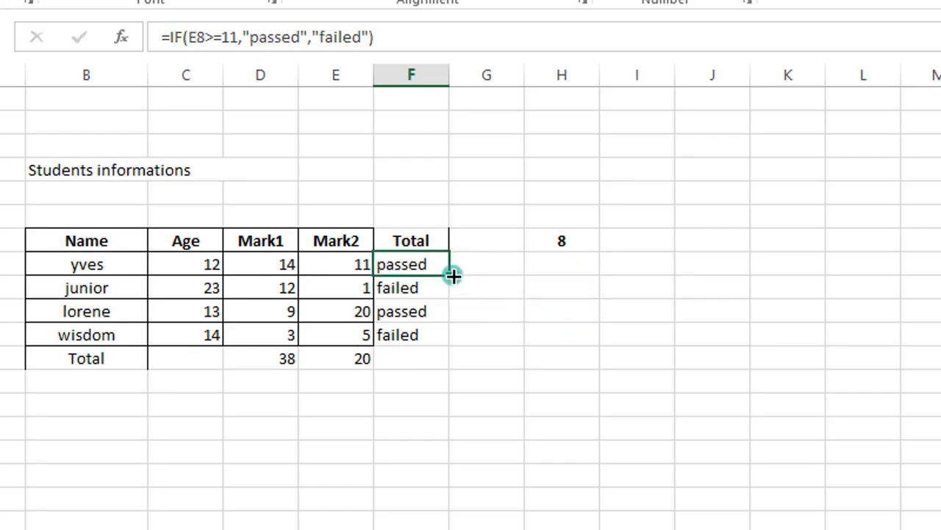
Step: Reselect E8 as the cell tested in F8's IF formula
double_click(426, 264)
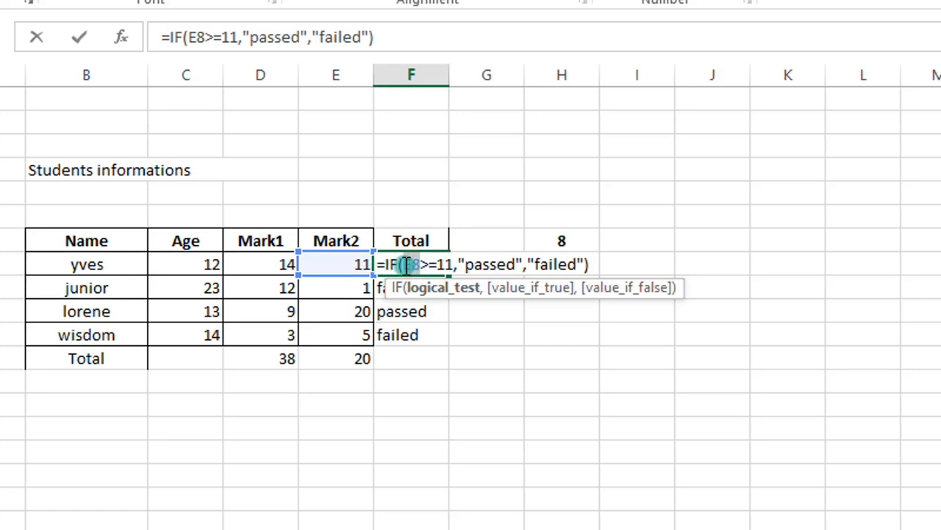
click(338, 267)
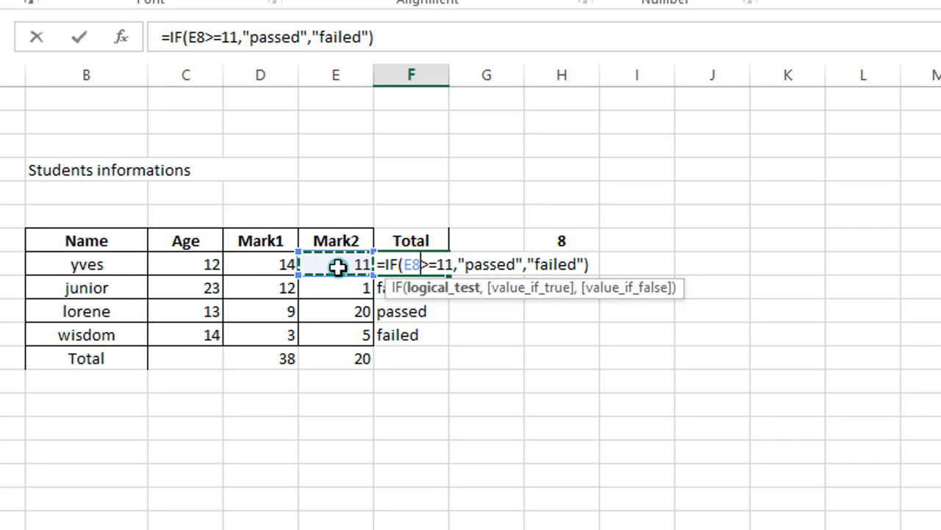
key(Return)
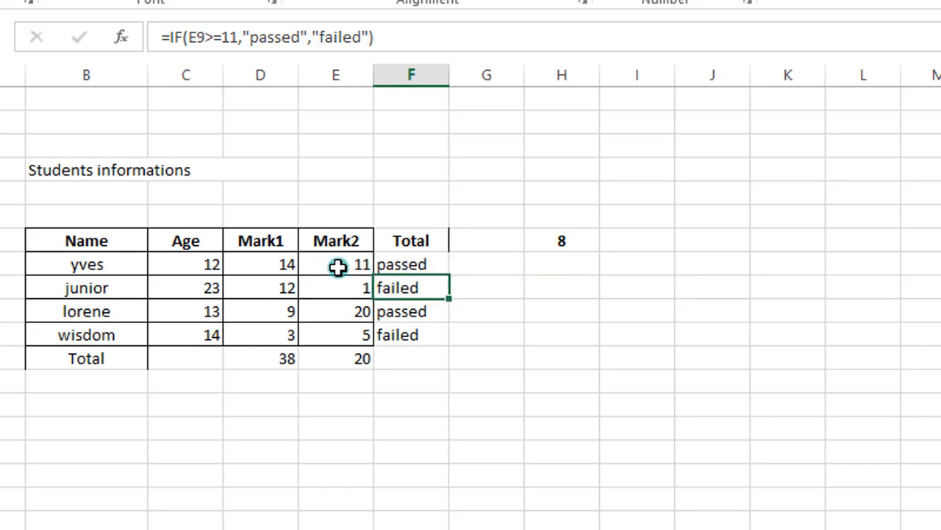
Step: Open the IF formula in F9 and highlight its cell reference to examine how it adjusted when filled down
double_click(409, 286)
double_click(422, 289)
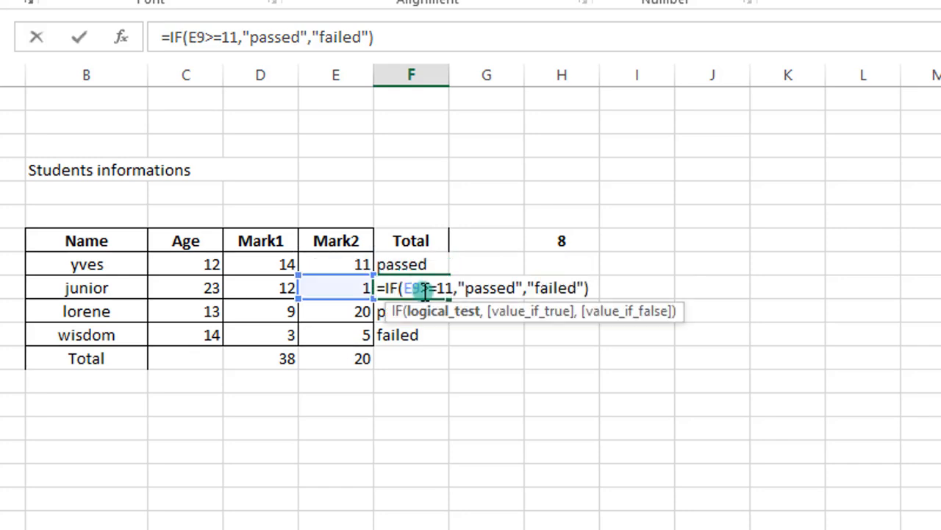
drag(422, 292, 409, 292)
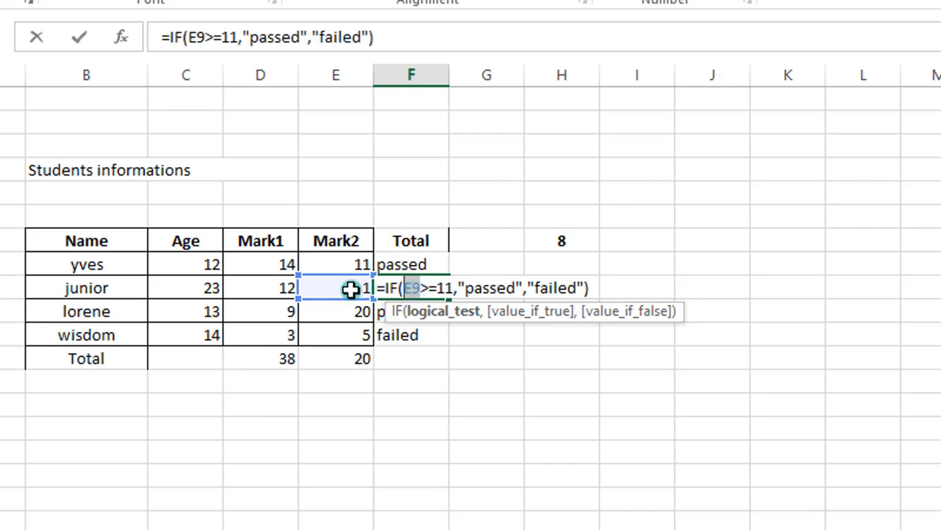
key(Return)
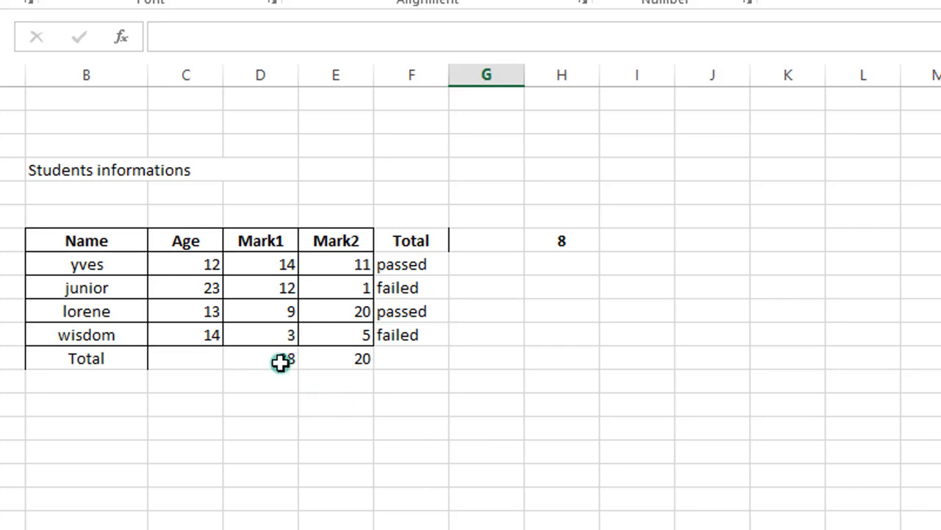
Step: Check the SUM formula in D12 and fill it across to C12 to total the Age column
double_click(256, 358)
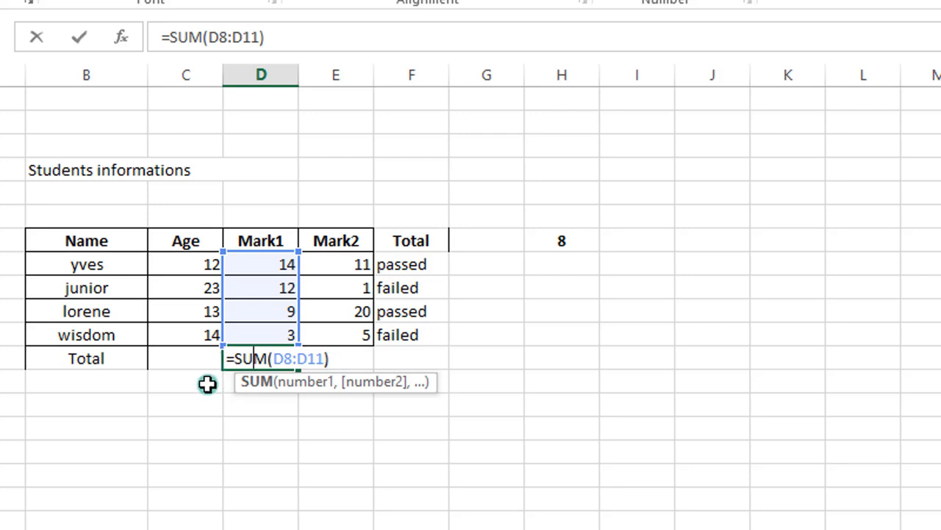
key(Return)
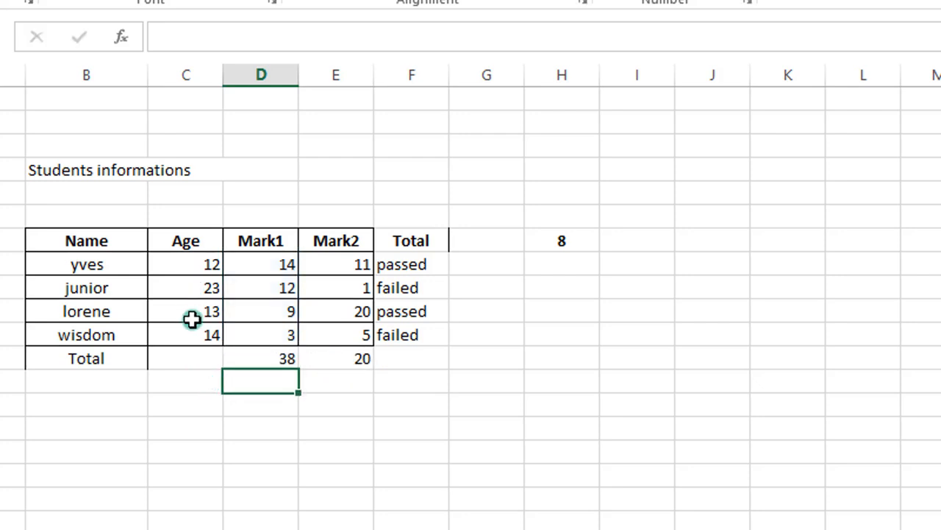
click(192, 356)
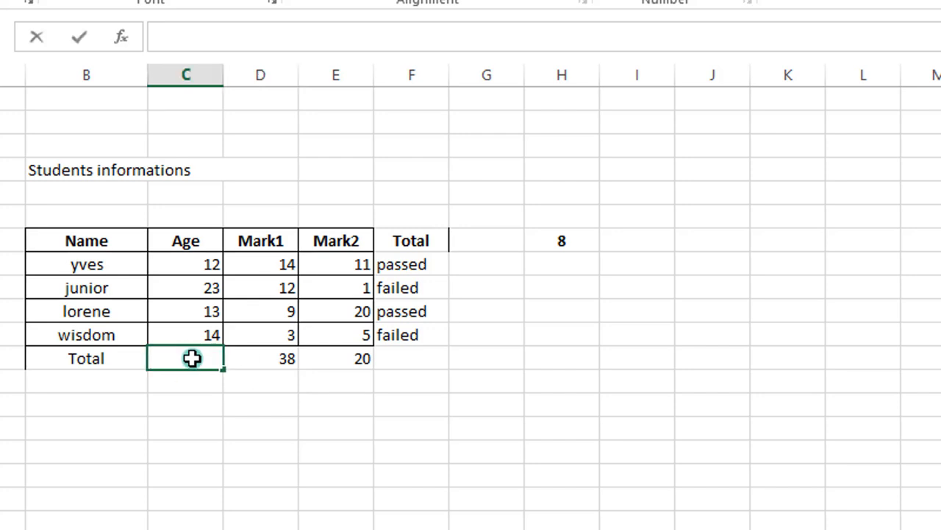
click(262, 359)
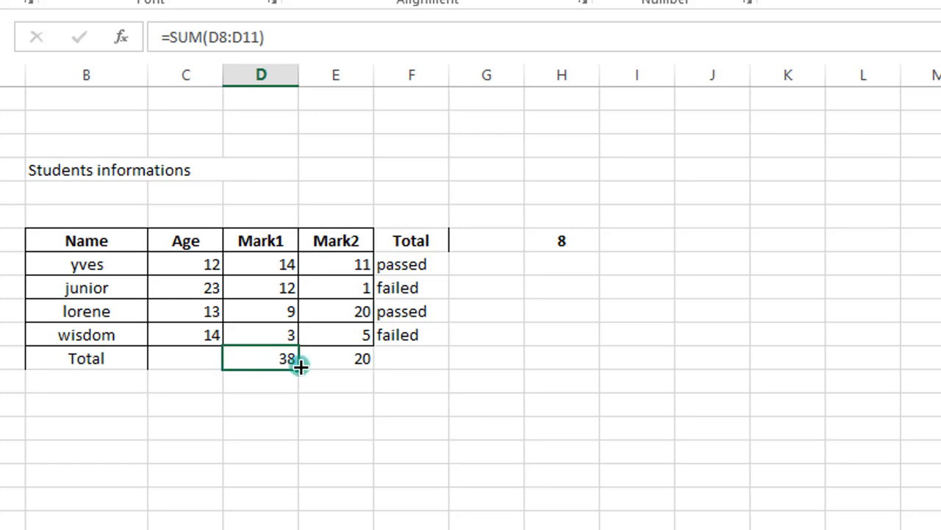
drag(296, 367, 158, 366)
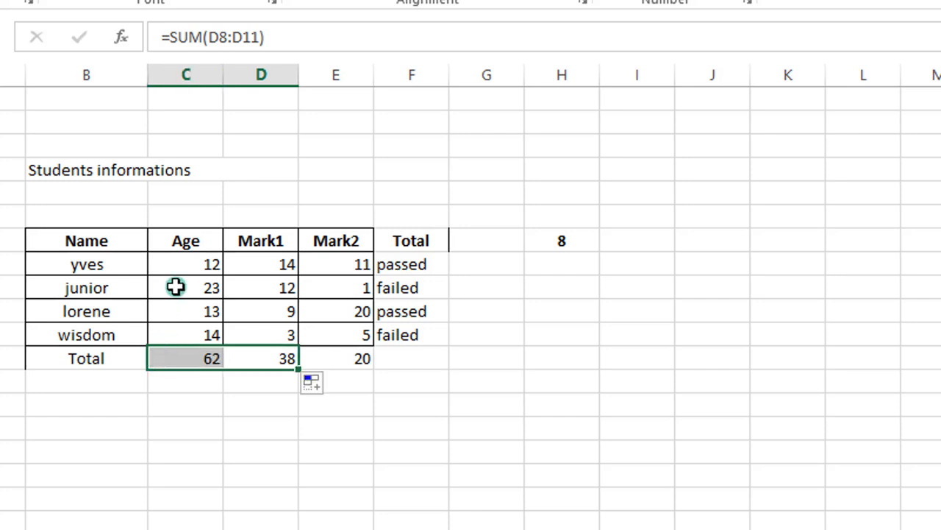
Step: Open the SUM formulas in C12 and D12 to compare the column ranges they add
double_click(192, 361)
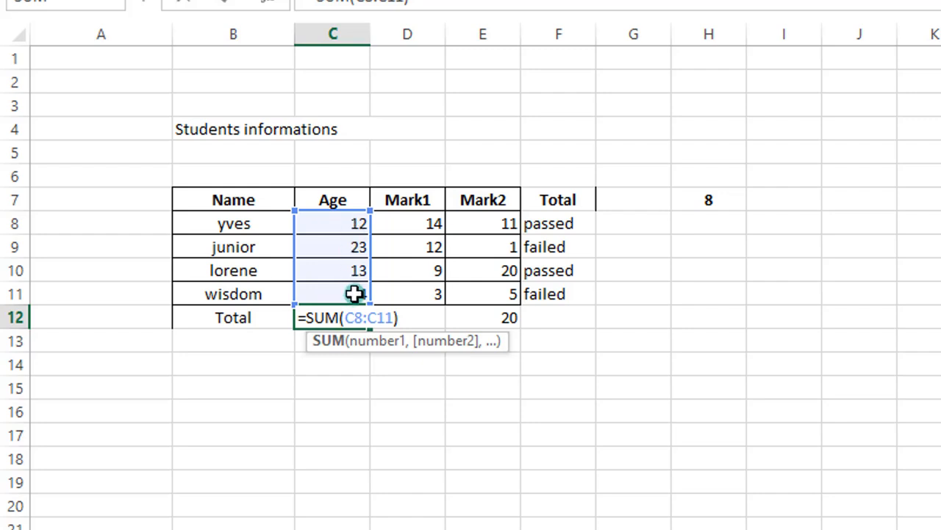
key(Return)
click(425, 317)
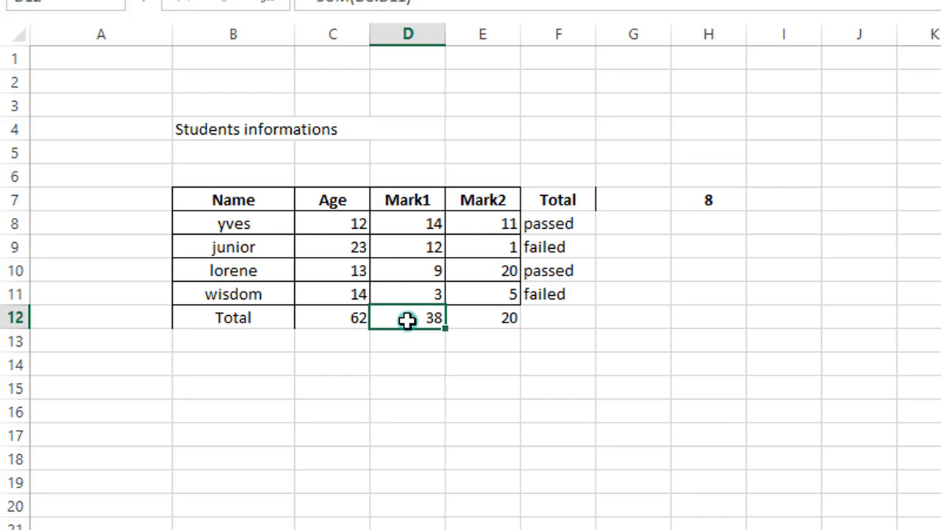
double_click(406, 319)
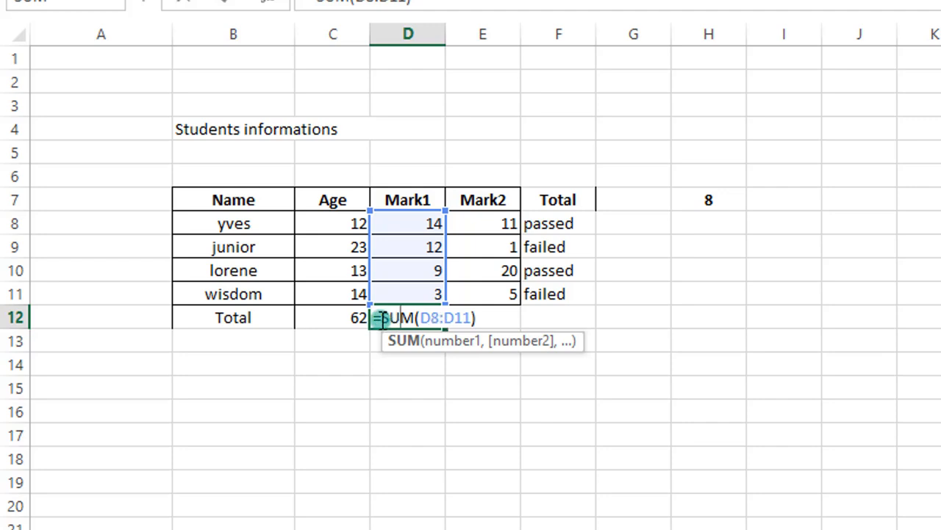
click(332, 318)
double_click(332, 318)
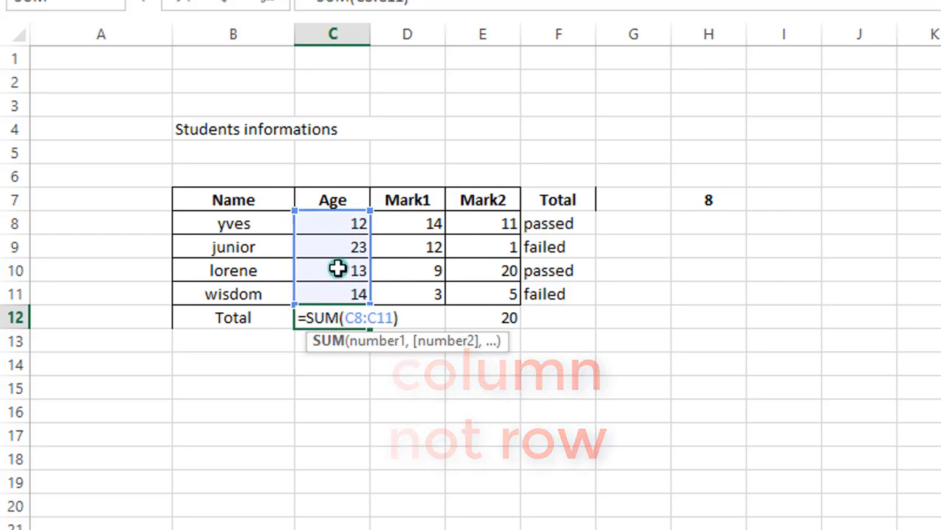
key(Return)
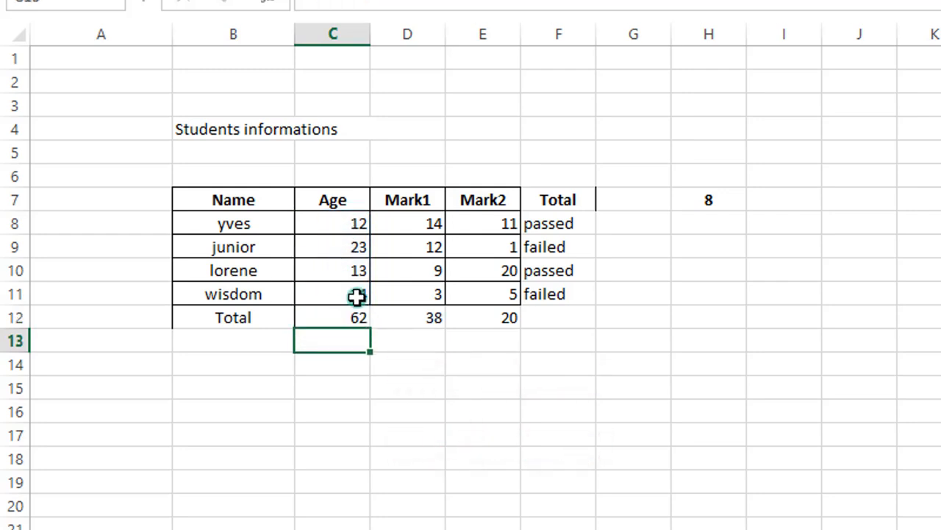
Step: Reopen the SUM formula in D12 to examine its function name and range argument, leaving it as it is
click(408, 320)
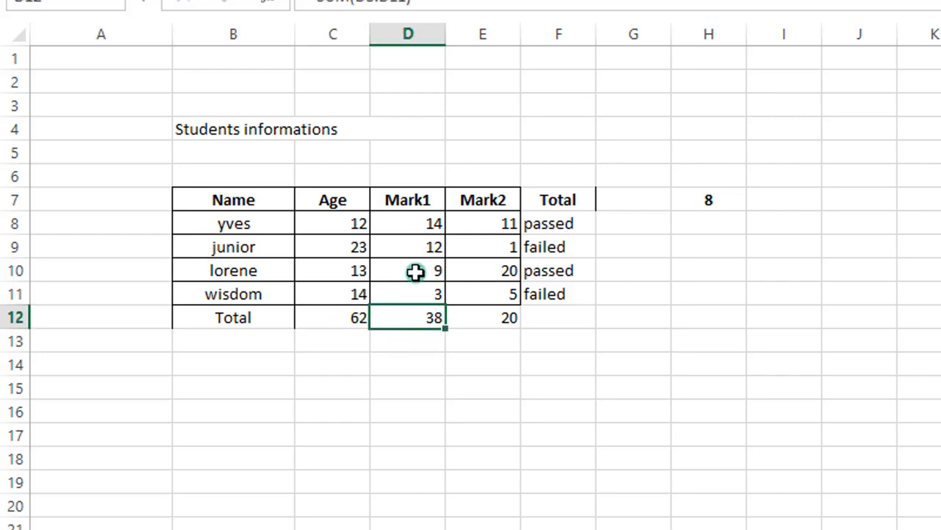
click(340, 317)
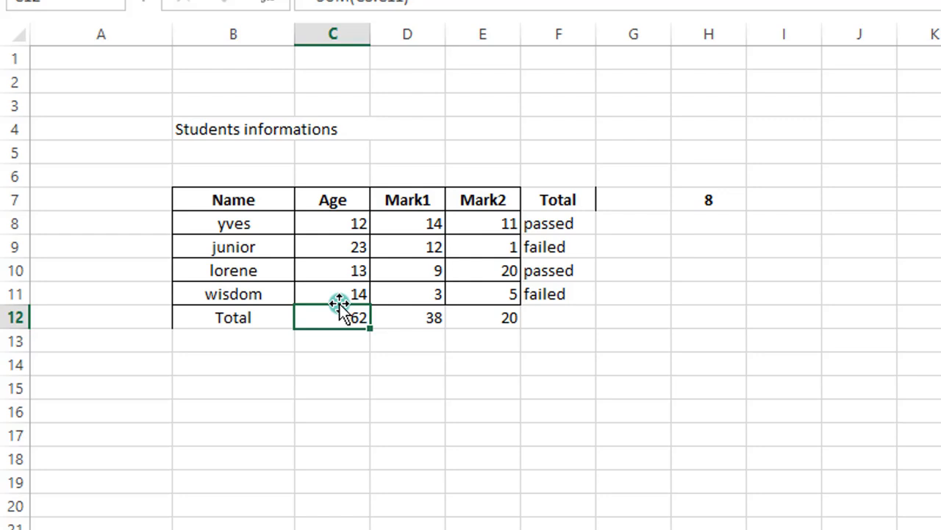
double_click(417, 318)
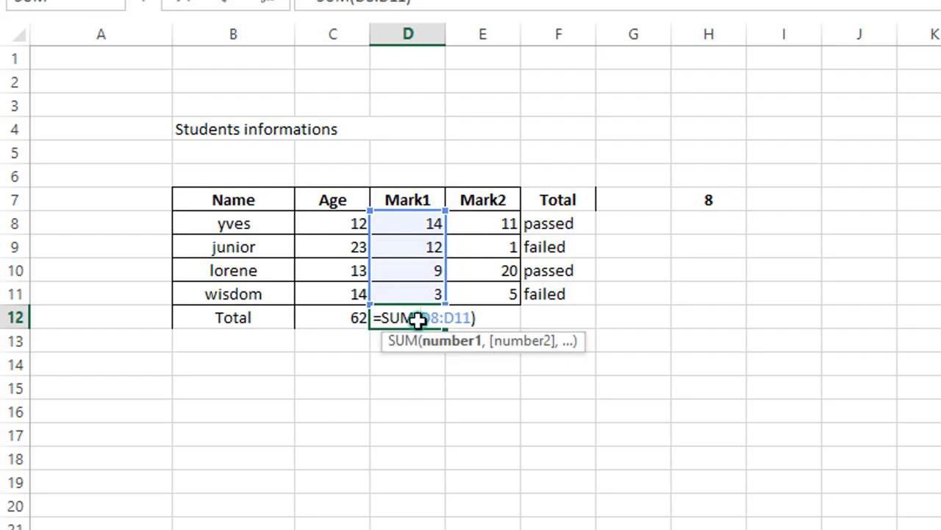
mouse_move(416, 318)
mouse_down()
mouse_move(447, 319)
mouse_move(421, 318)
mouse_up()
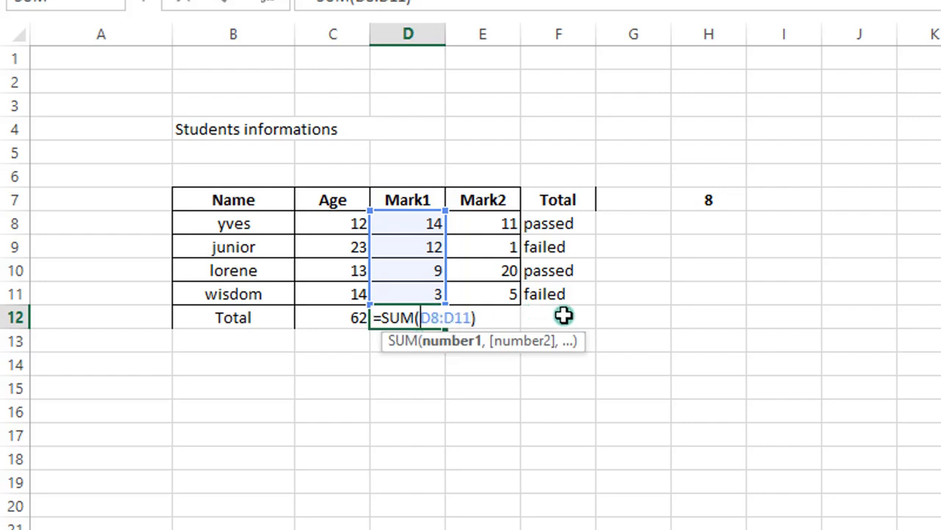
drag(515, 321, 459, 320)
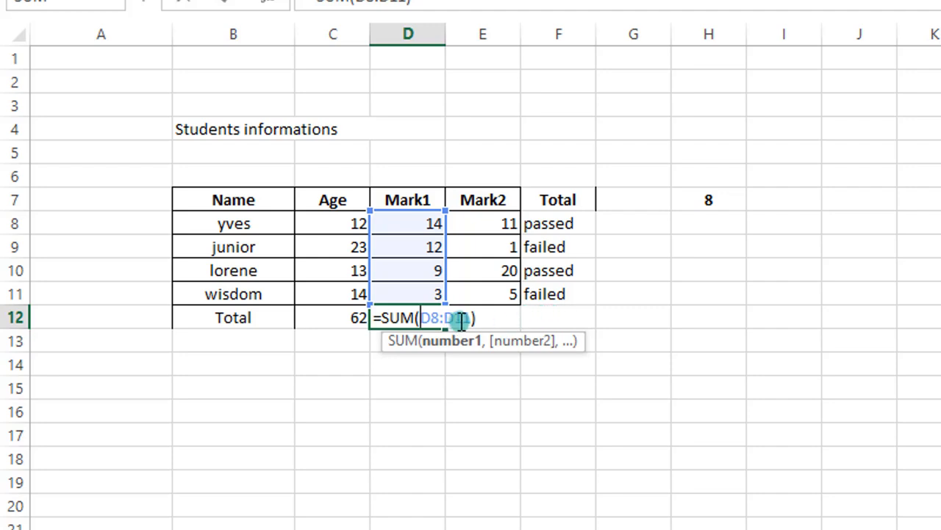
click(485, 316)
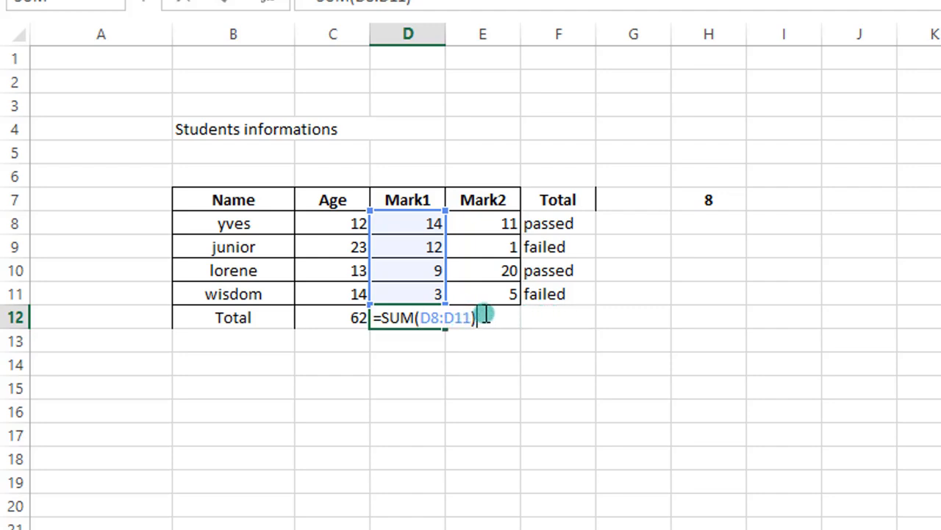
key(Return)
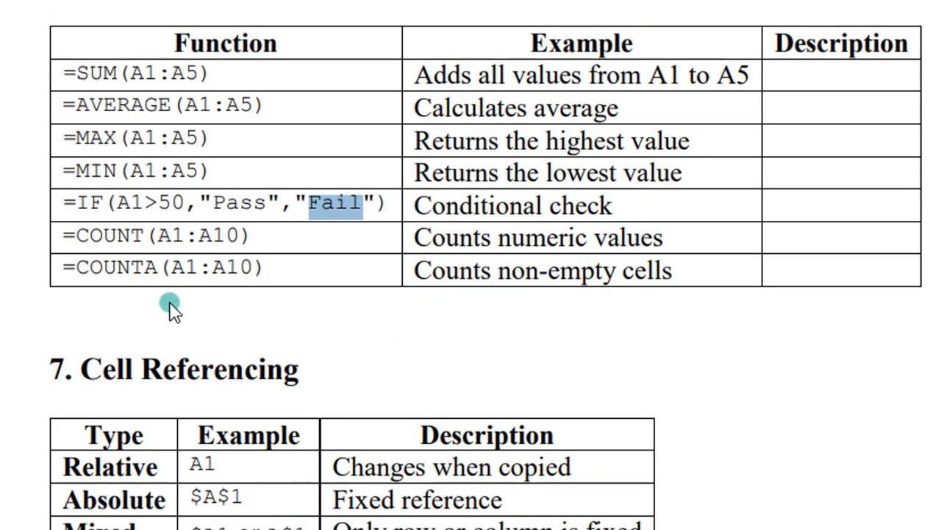
Step: Check the function notes and enter =COUNT(D8:D12) in D13, below the Mark1 total
click(361, 193)
scroll(361, 193, down, 2)
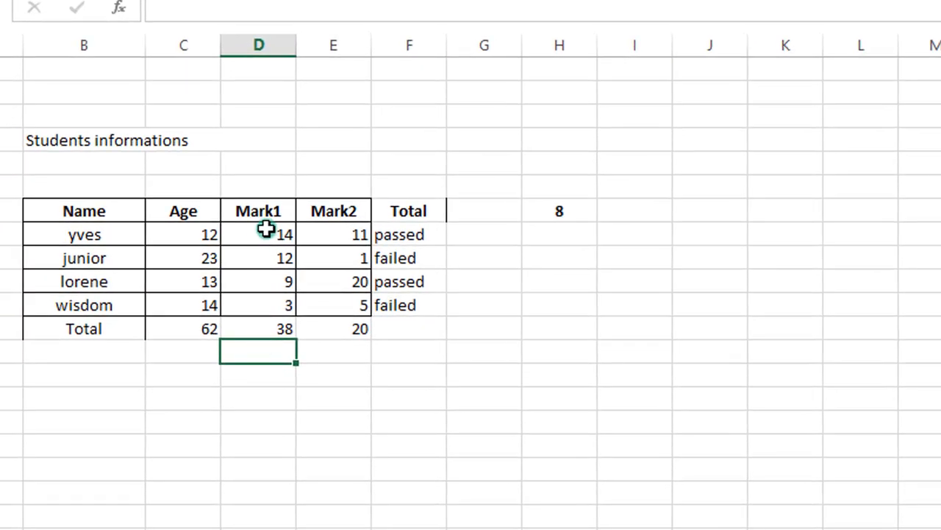
click(269, 348)
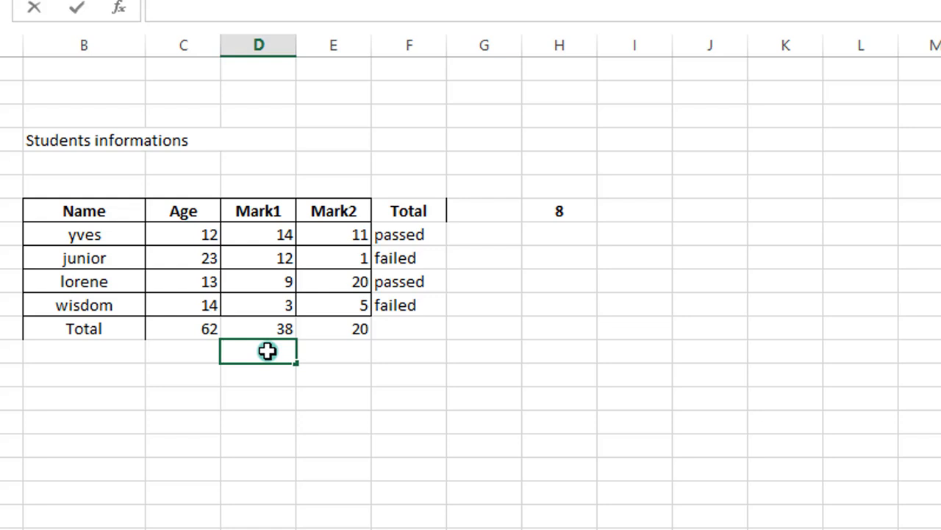
text(=cou)
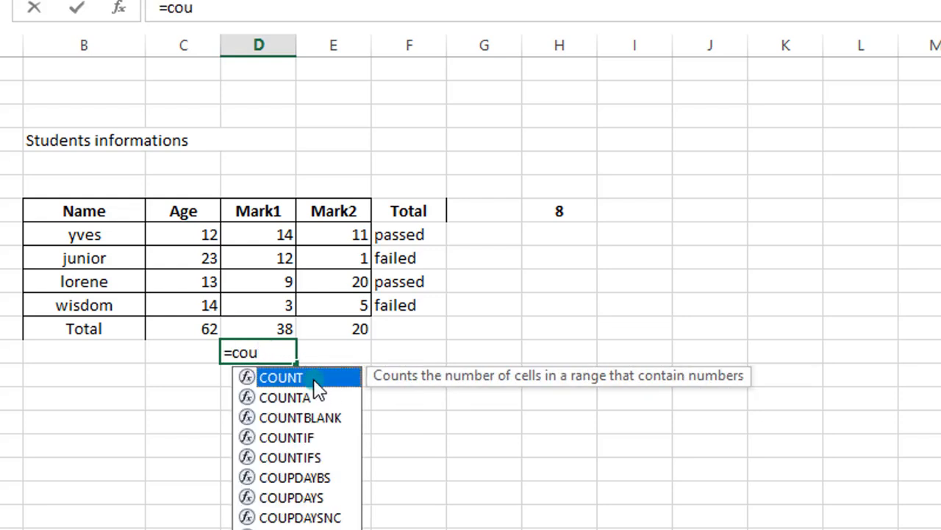
double_click(315, 381)
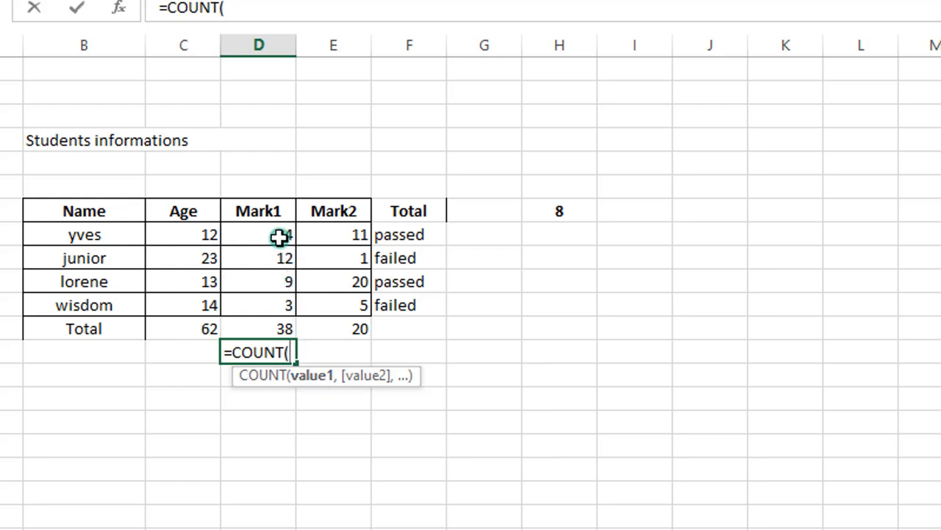
drag(279, 236, 278, 325)
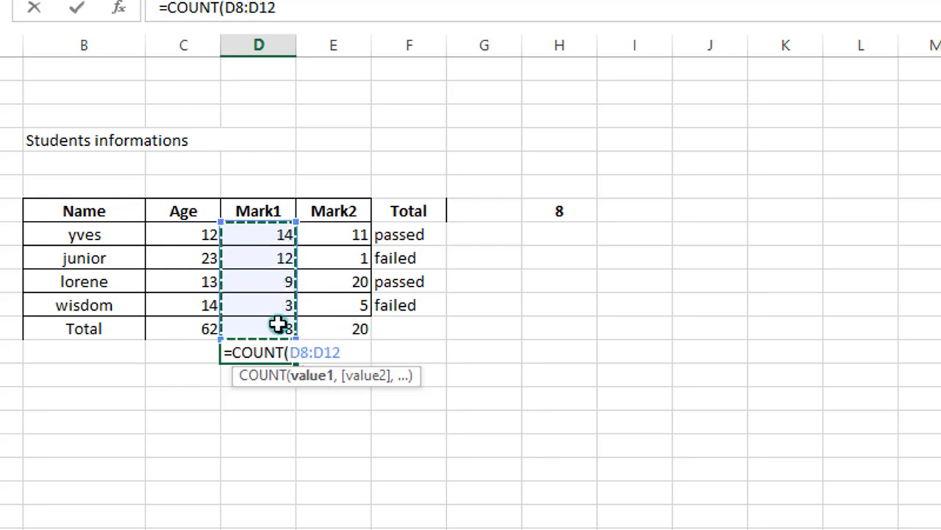
text())
key(Return)
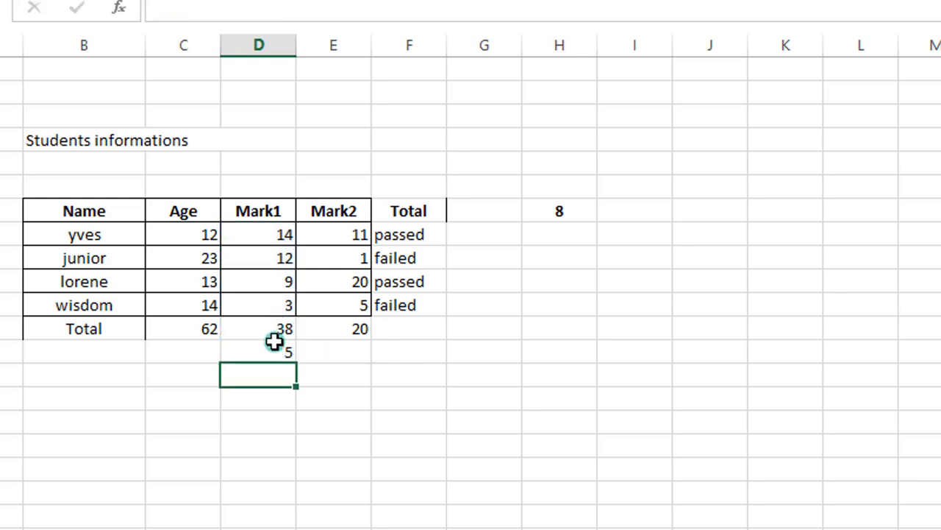
Step: Step through the Mark1 cells from D12 up to D8, comparing them with the COUNT formula in D13
click(267, 330)
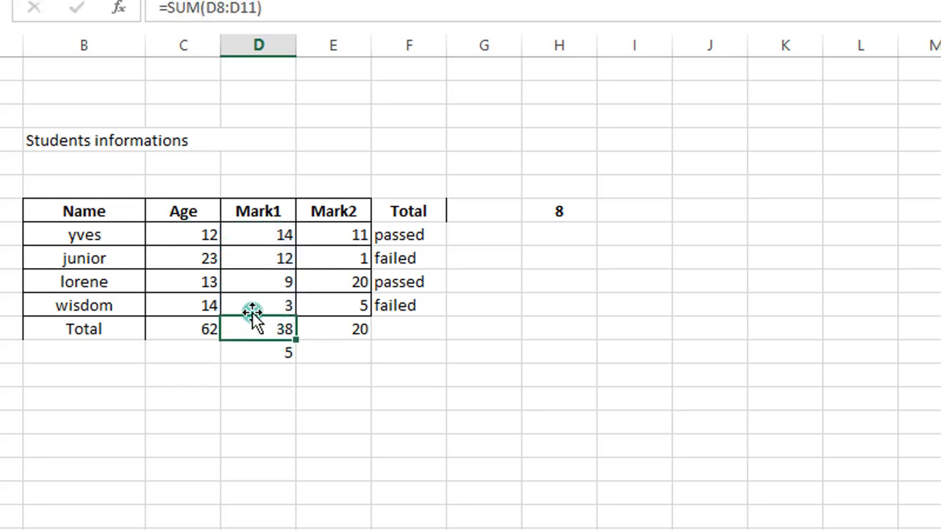
click(260, 305)
click(274, 284)
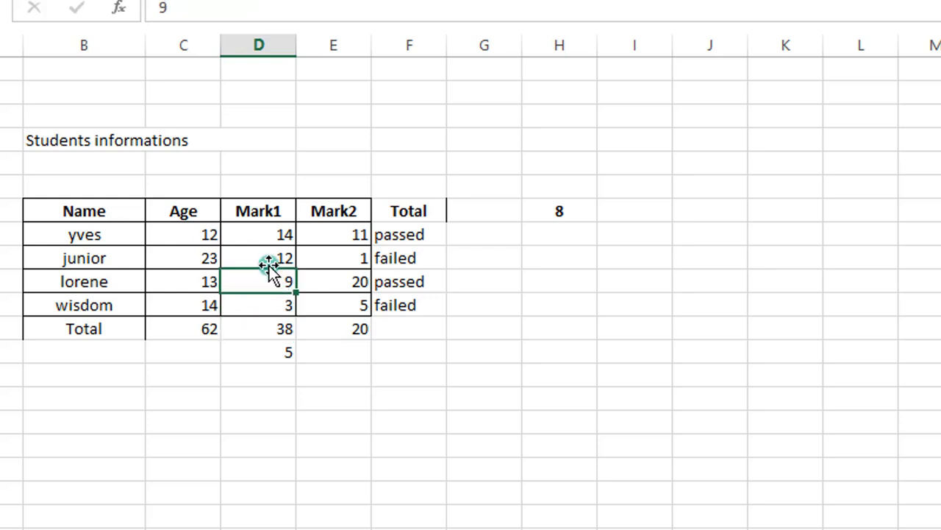
click(263, 259)
click(248, 236)
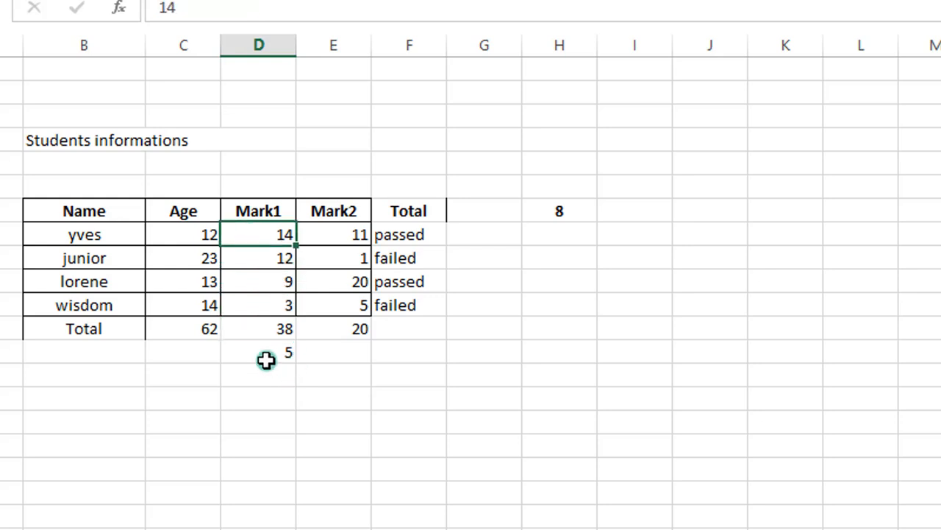
click(266, 359)
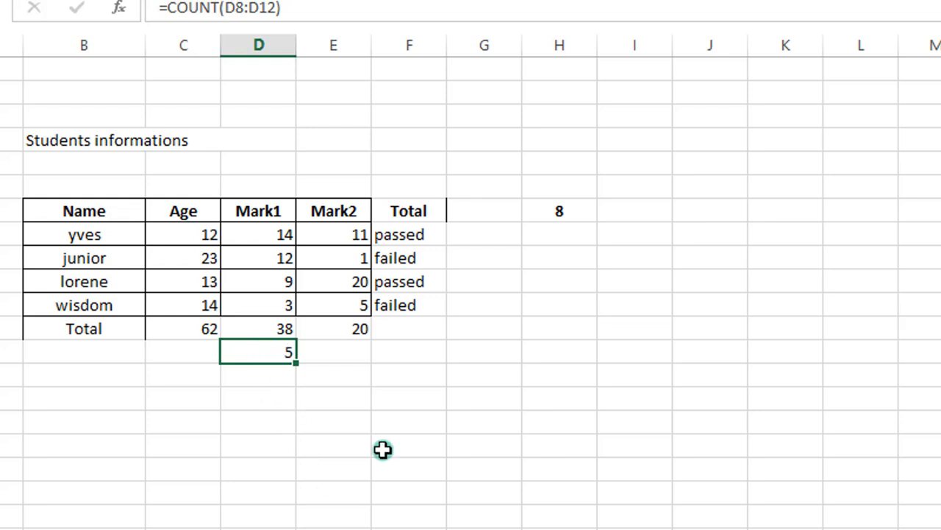
key(alt+Tab)
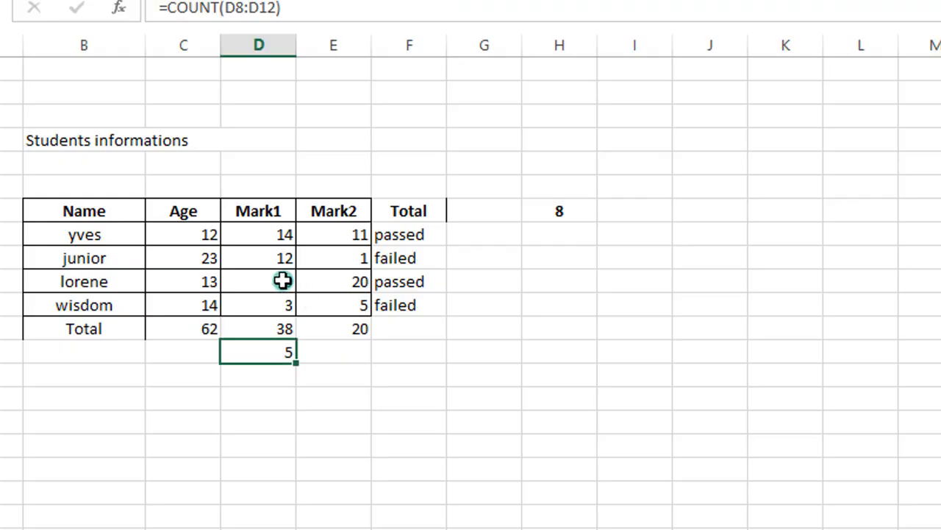
Step: Clear the third student's Mark1 value in D10 and review the Mark1 range used by the count
click(283, 280)
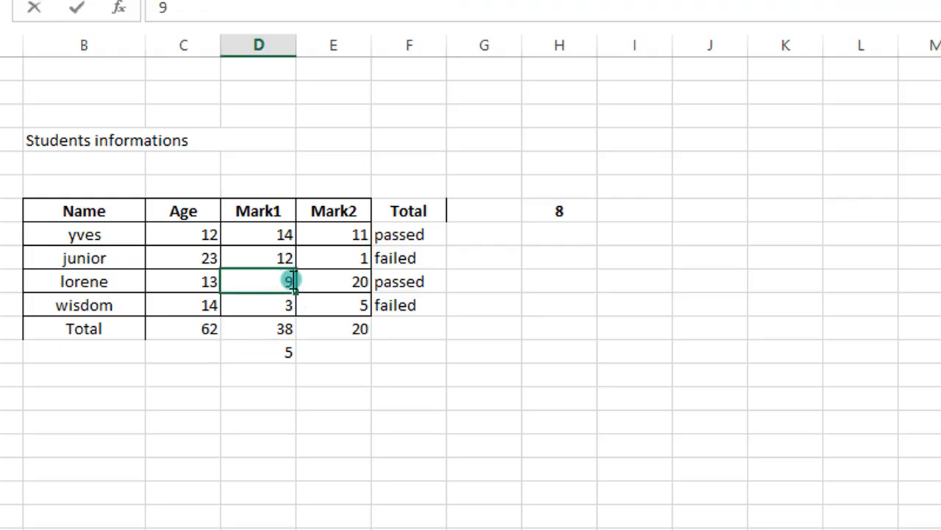
click(328, 353)
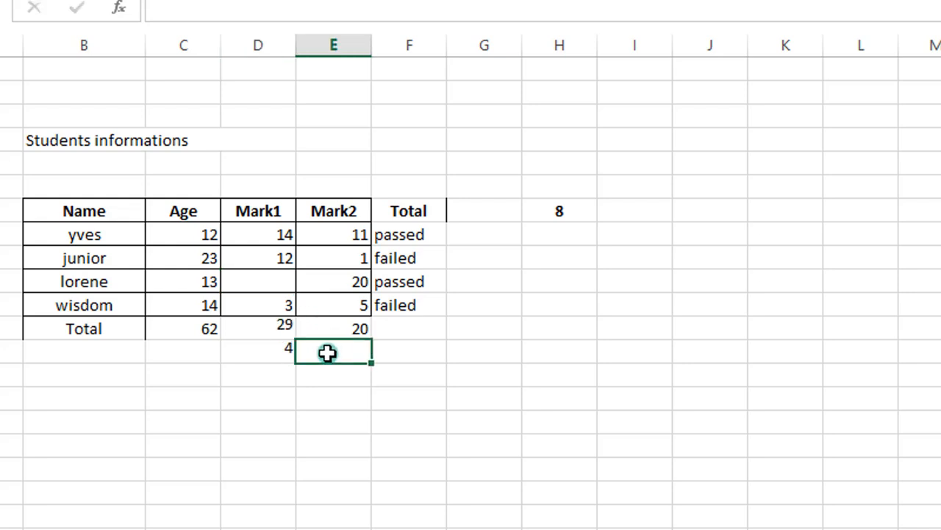
drag(268, 235, 266, 322)
Step: Change the function in D13 from COUNT to COUNTA, keeping the range D8:D12
double_click(266, 352)
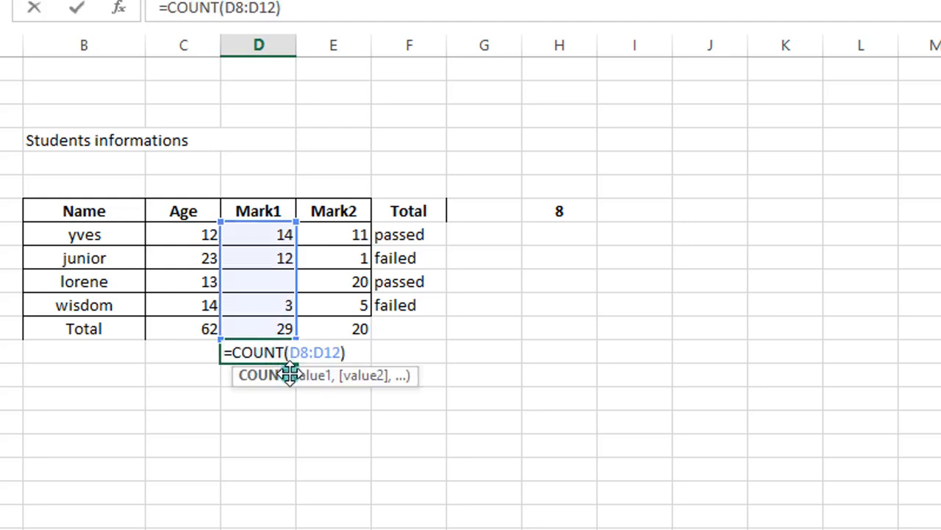
click(290, 375)
click(288, 352)
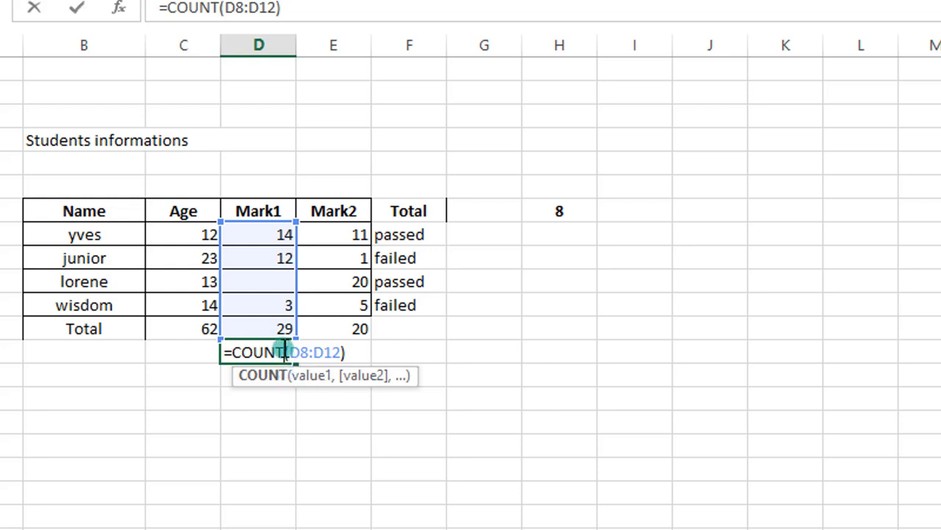
text(A)
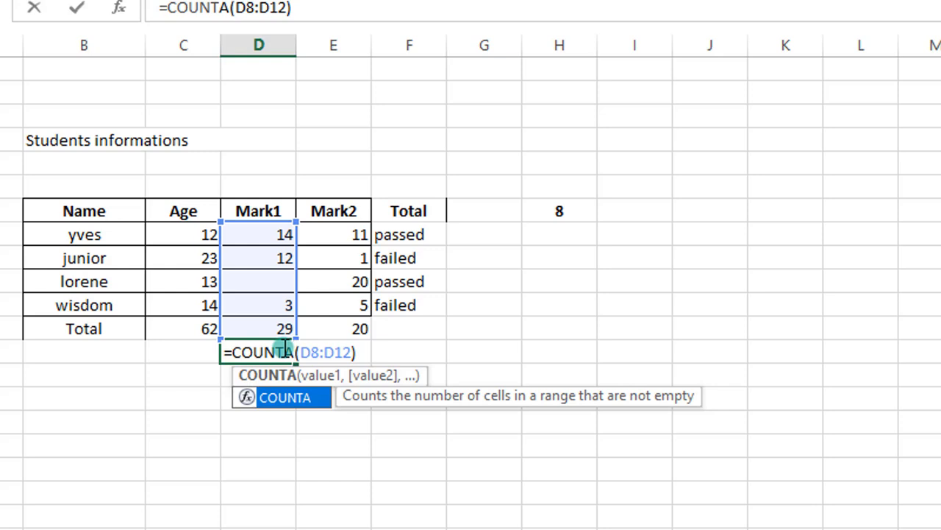
key(Return)
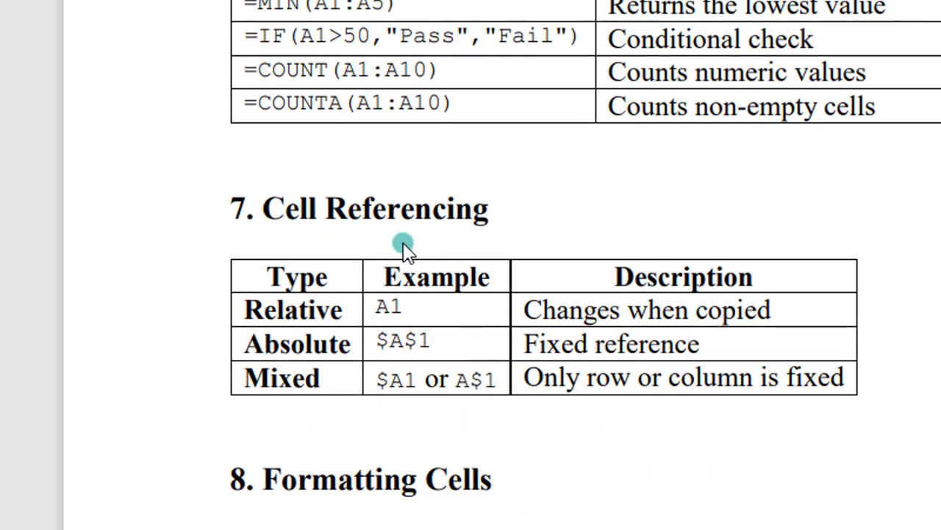
Step: Review the cell referencing notes and enter the relative-reference formula =C8+1 in G8
scroll(569, 389, down, 2)
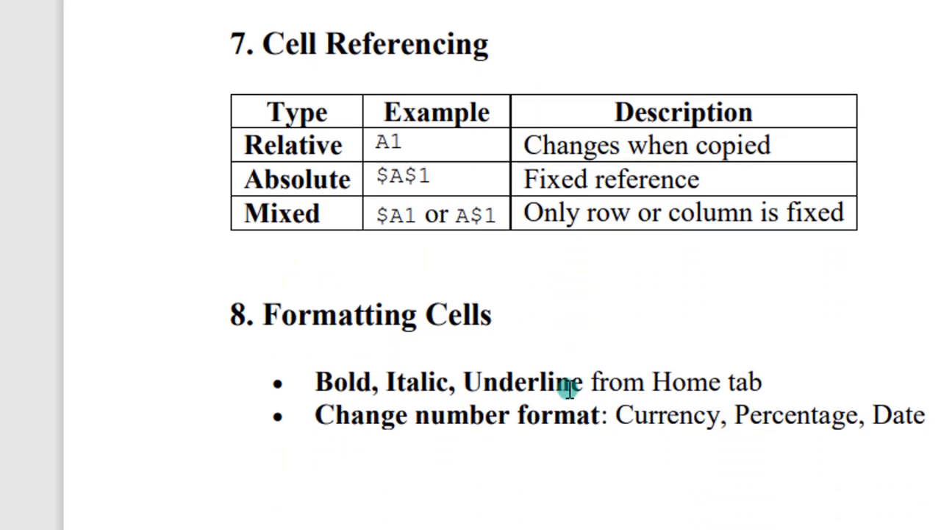
scroll(569, 390, up, 1)
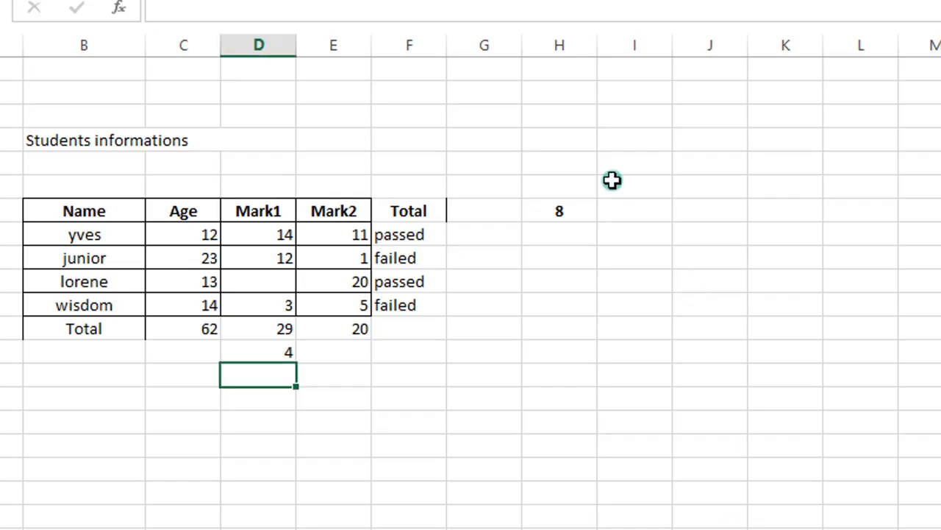
click(489, 232)
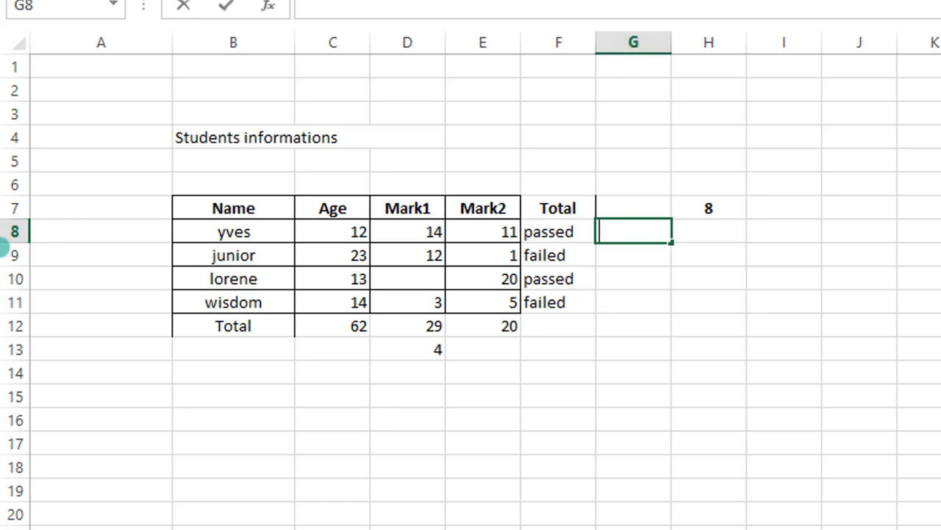
click(631, 239)
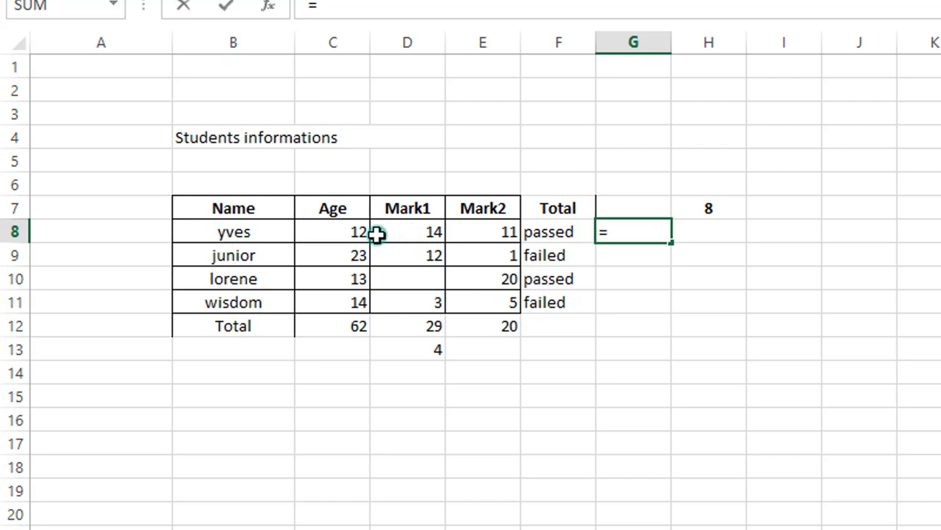
click(346, 234)
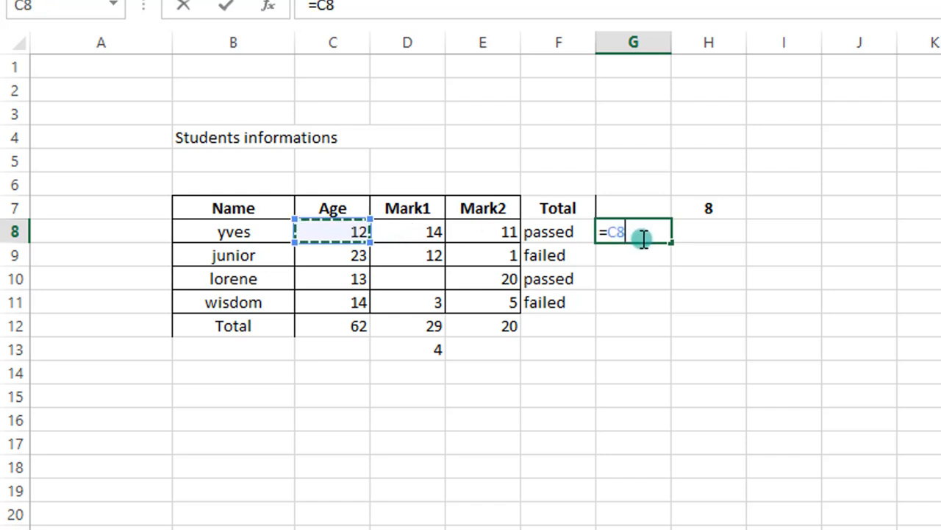
text(+)
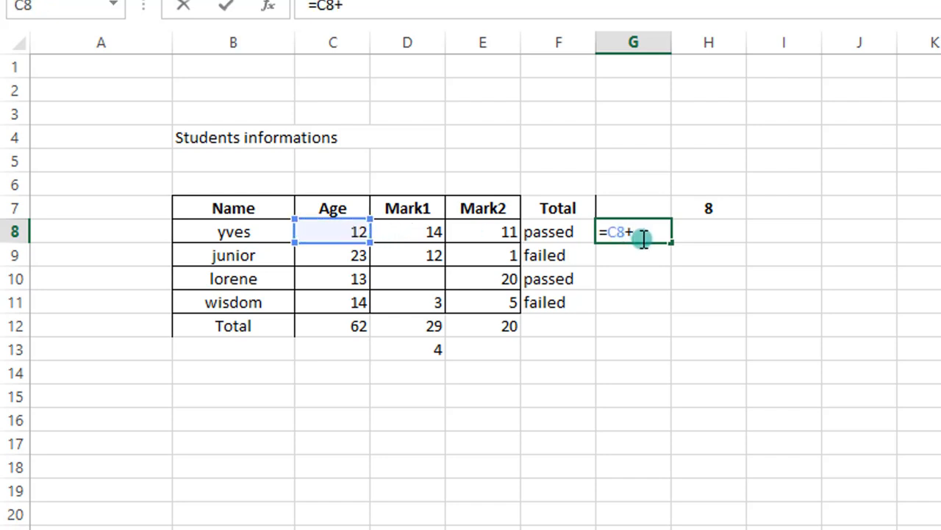
text(1)
key(Return)
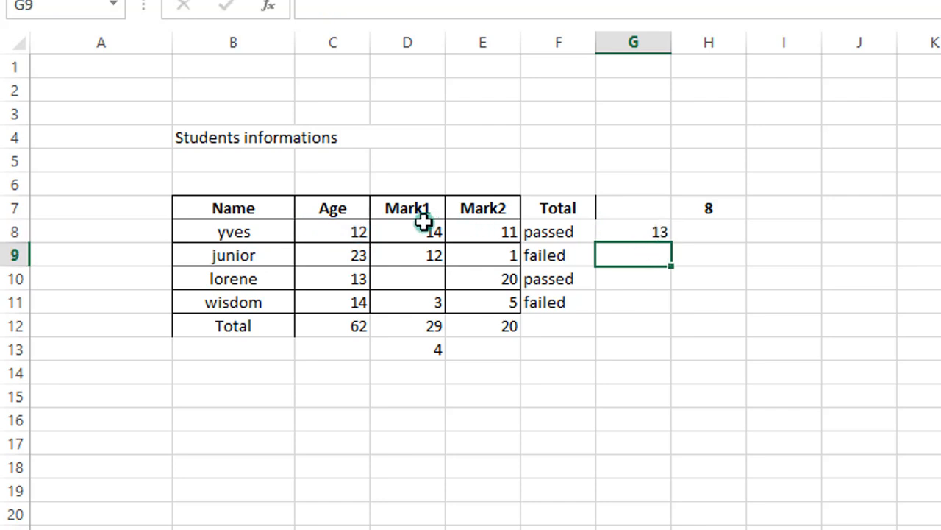
Step: Fill the G8 formula down through G11, checking the copied cell reference in G9 along the way
click(645, 230)
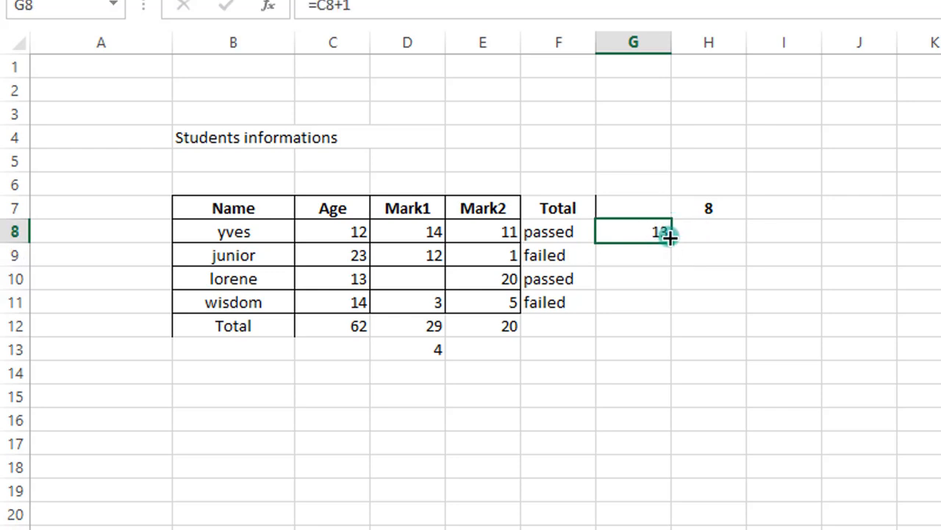
drag(670, 237, 666, 265)
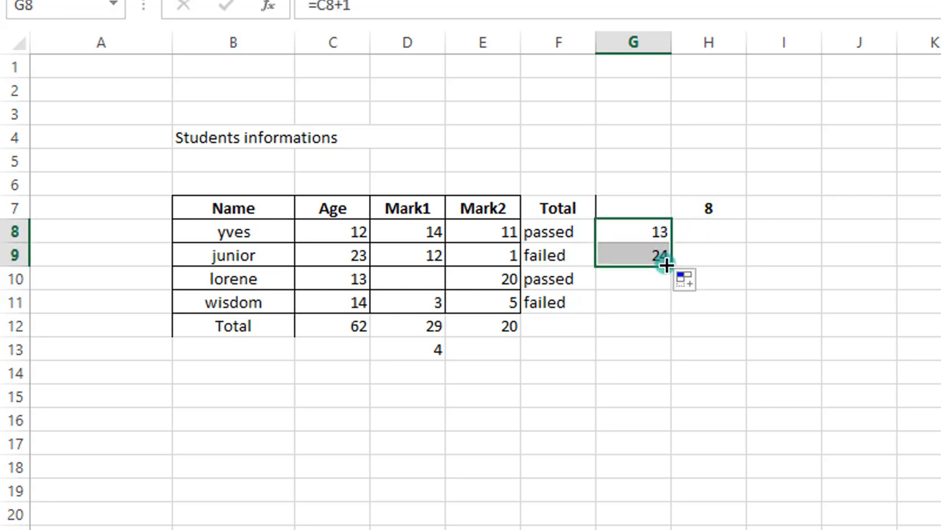
double_click(648, 256)
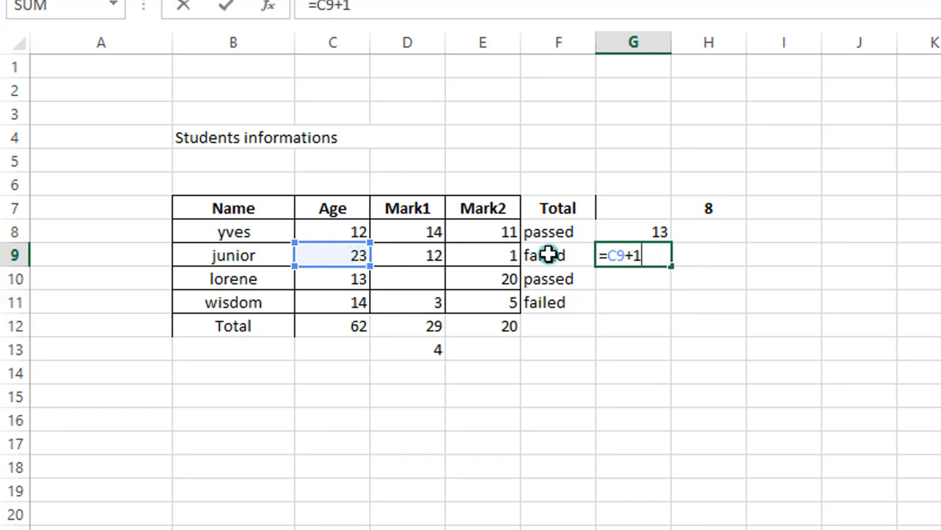
key(Return)
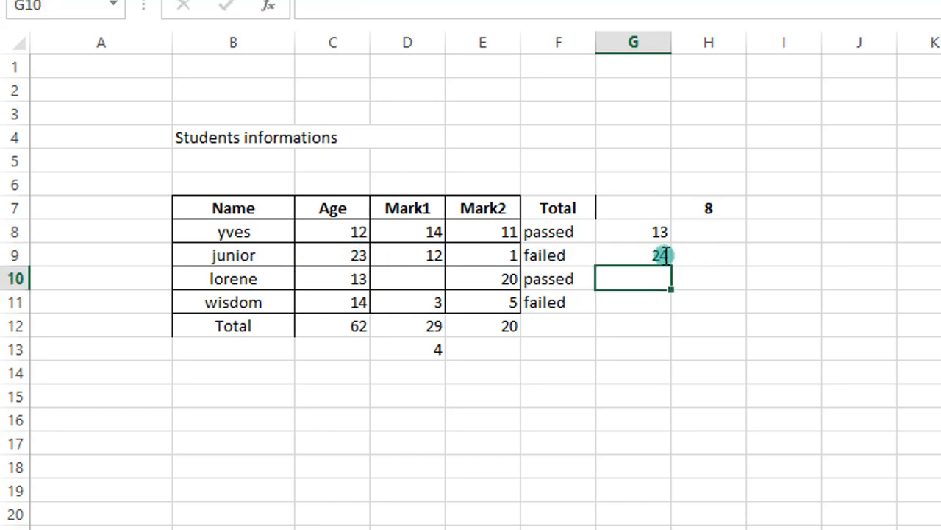
click(662, 255)
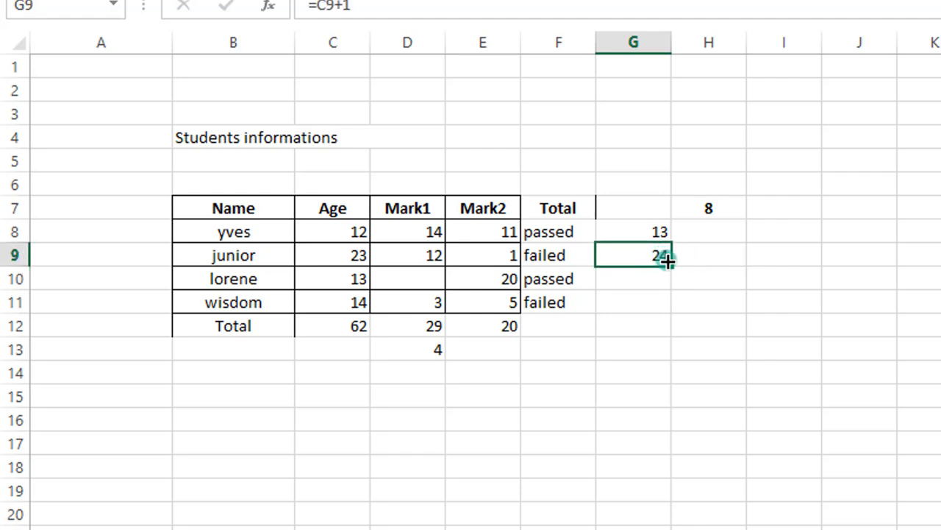
drag(670, 262, 664, 316)
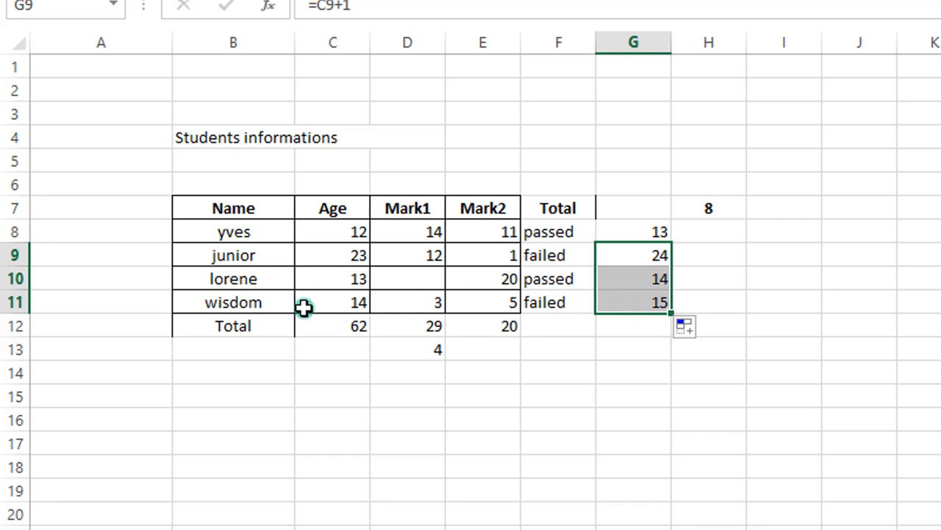
Step: Inspect the formulas in G10, G8 and G9 and trace rows 8 and 9 back toward the Age column
click(647, 278)
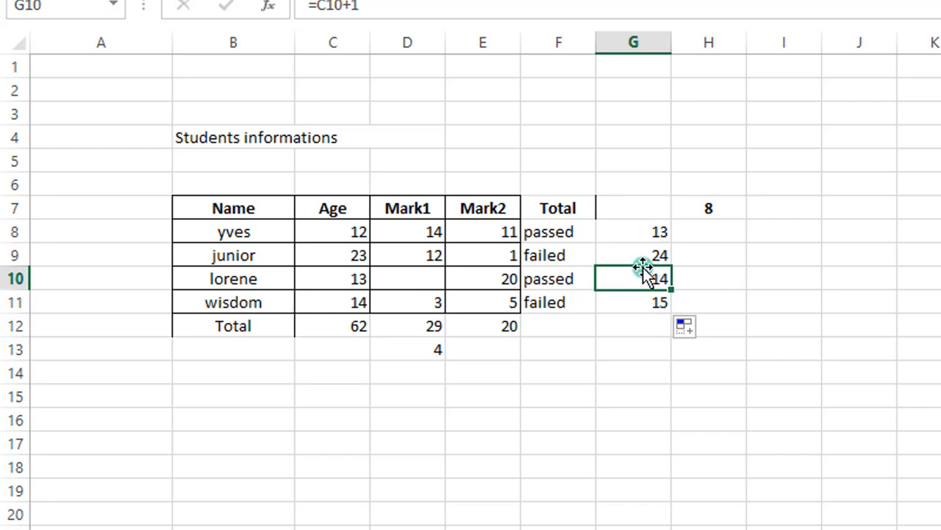
click(636, 231)
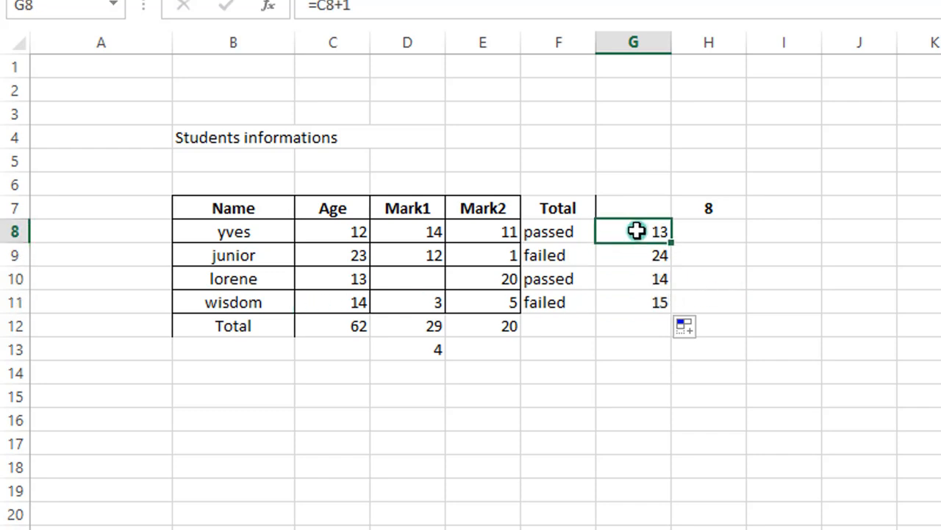
drag(634, 231, 336, 228)
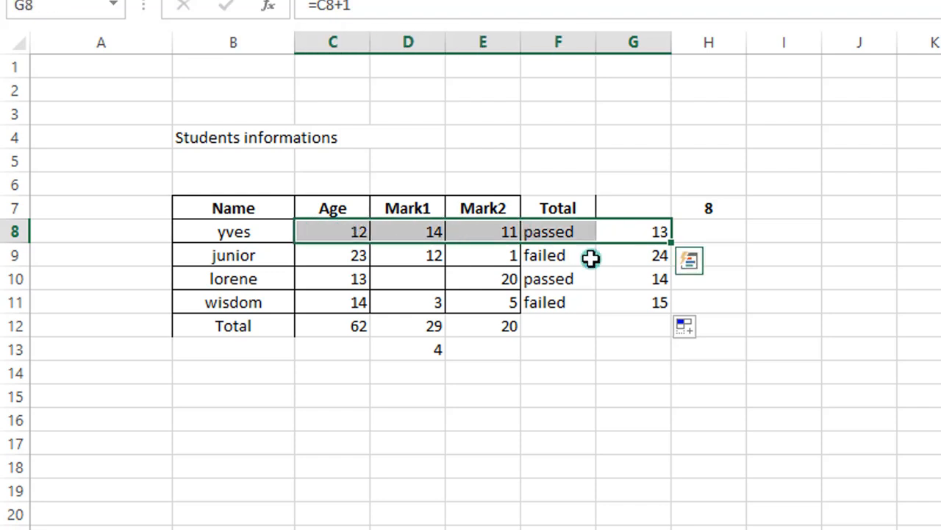
click(626, 257)
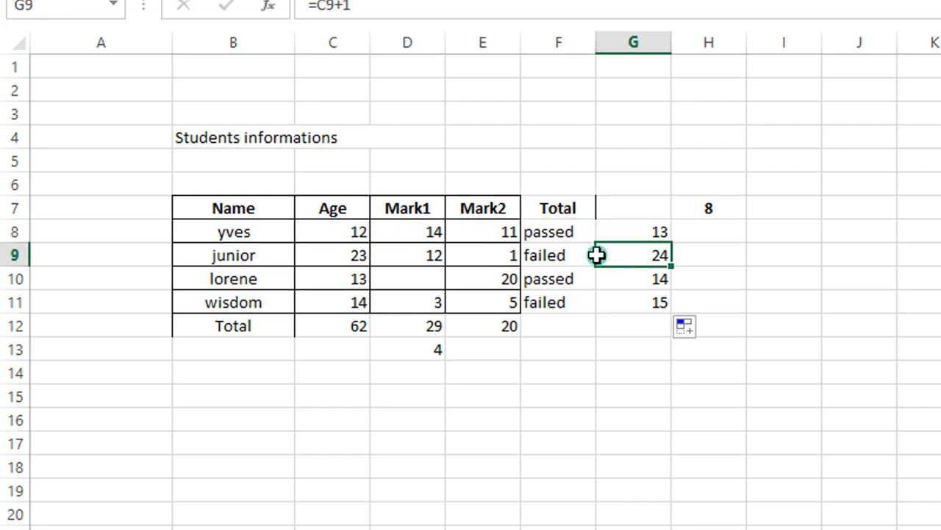
drag(604, 253, 371, 256)
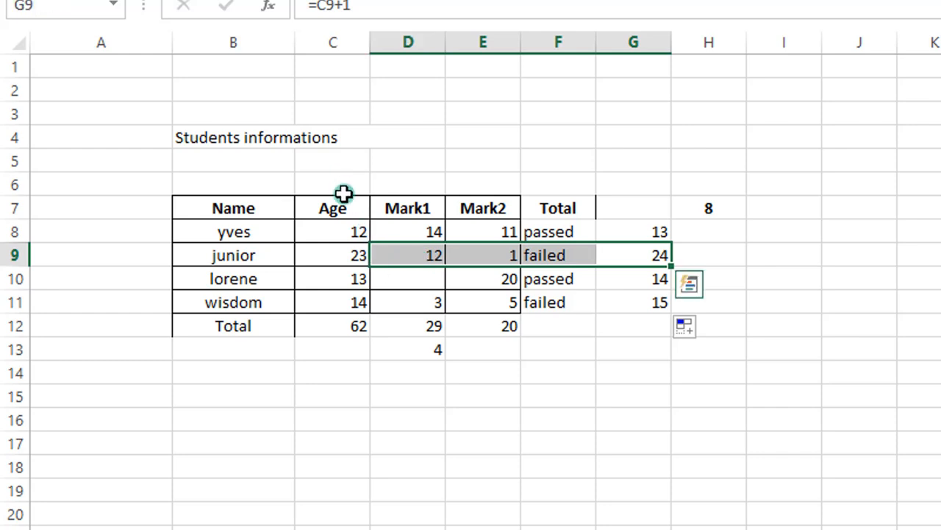
Step: Examine cell C9, the formulas in G10 and G8, and the formula in H7
click(348, 252)
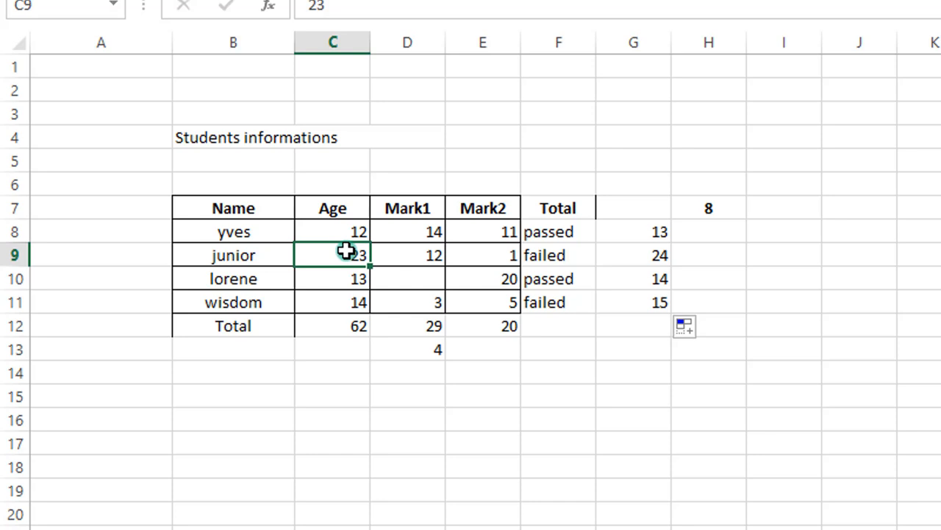
click(654, 280)
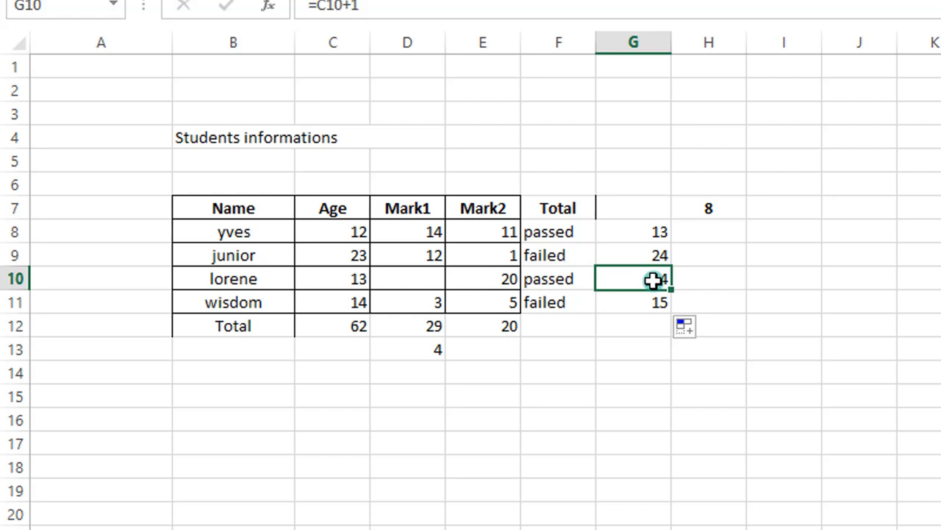
click(654, 232)
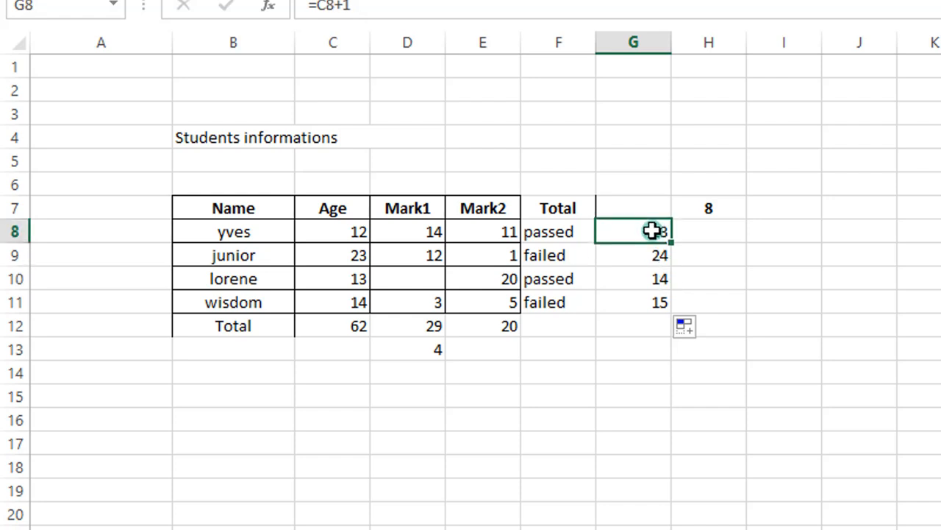
double_click(653, 231)
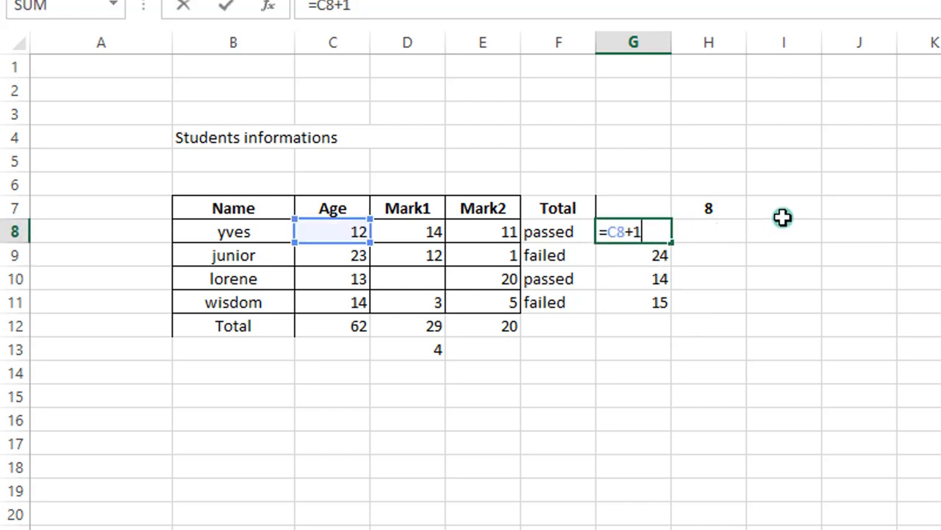
click(728, 209)
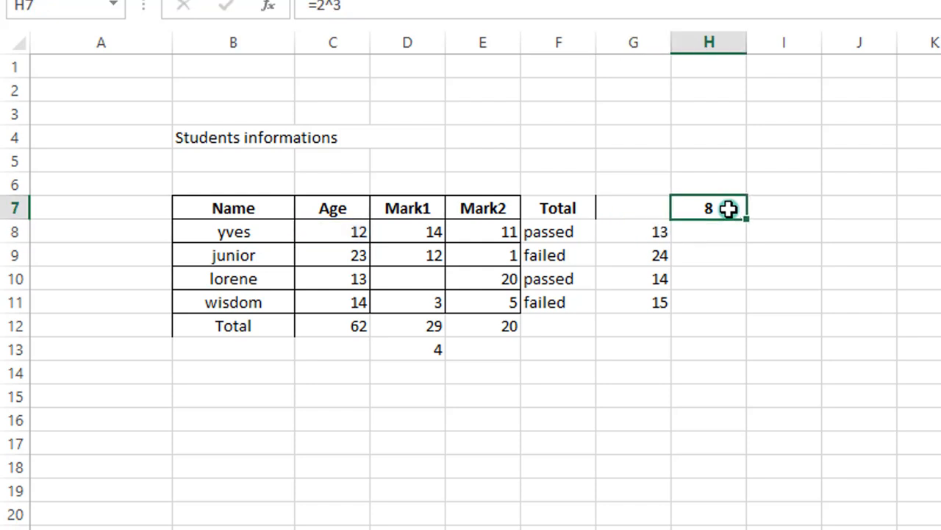
Step: Change the formula in G8 to =C8+H7 so it adds the value in H7 to the age
double_click(660, 233)
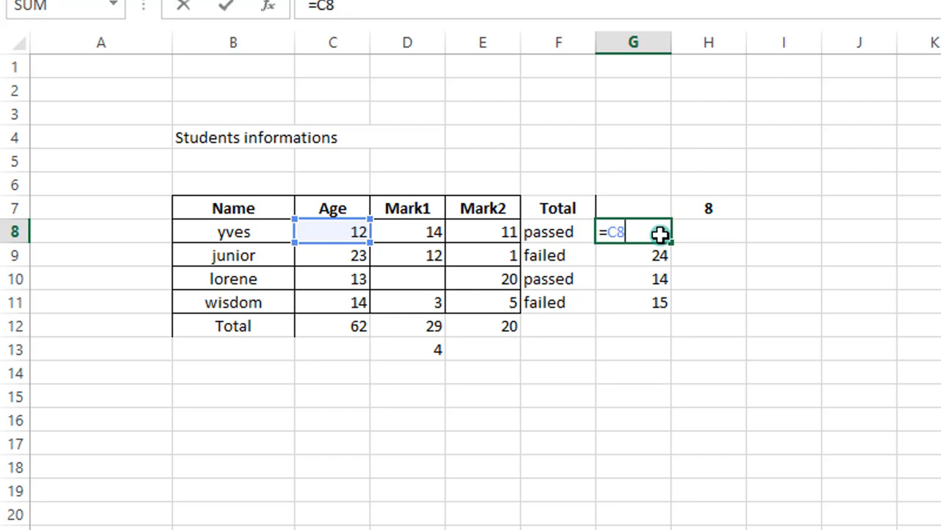
click(726, 209)
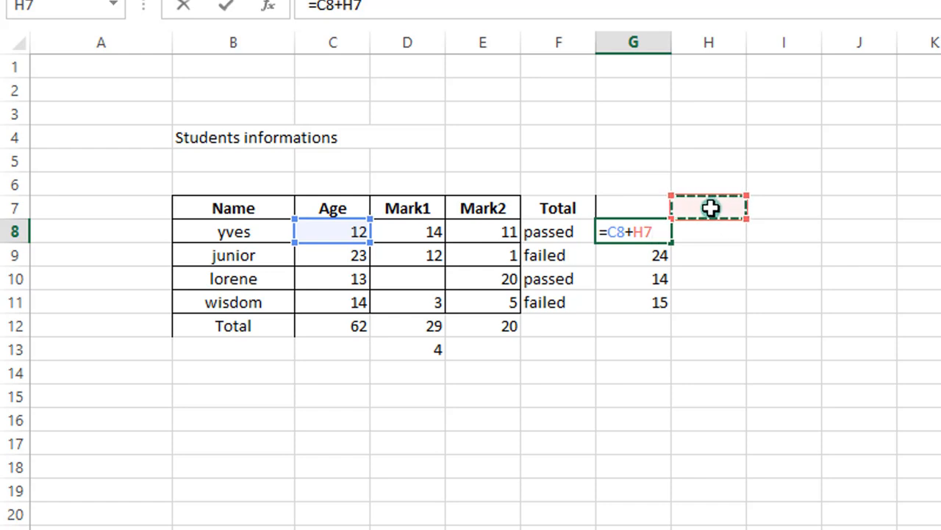
click(642, 233)
key(BackSpace)
key(BackSpace)
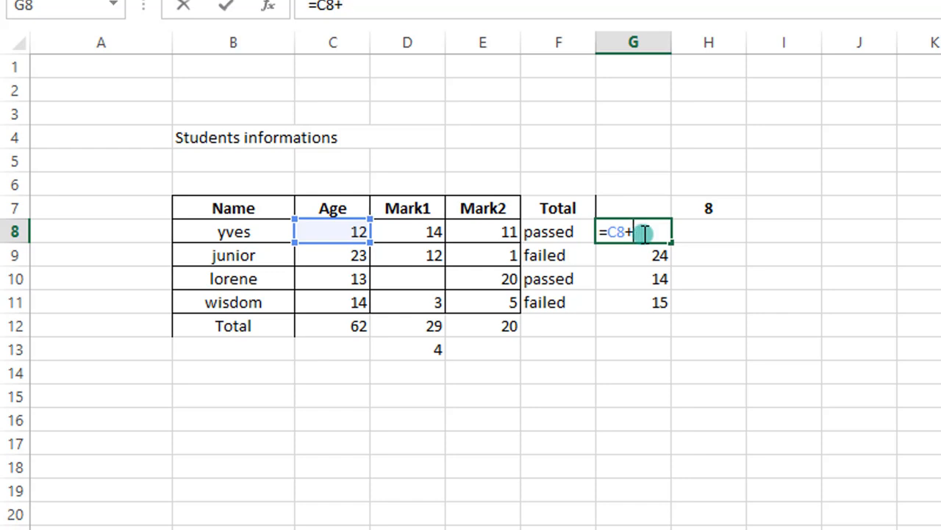
click(712, 213)
key(Return)
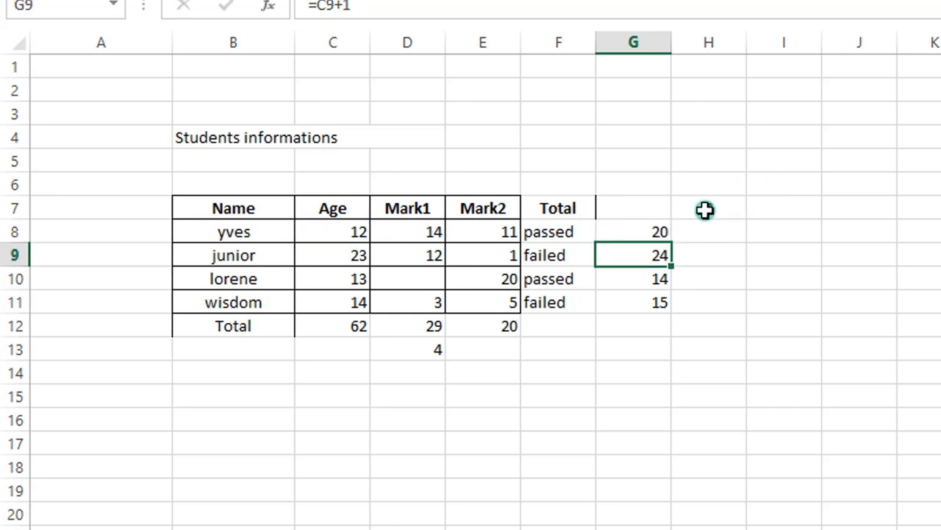
Step: Fill the G8 formula down through G11
click(659, 233)
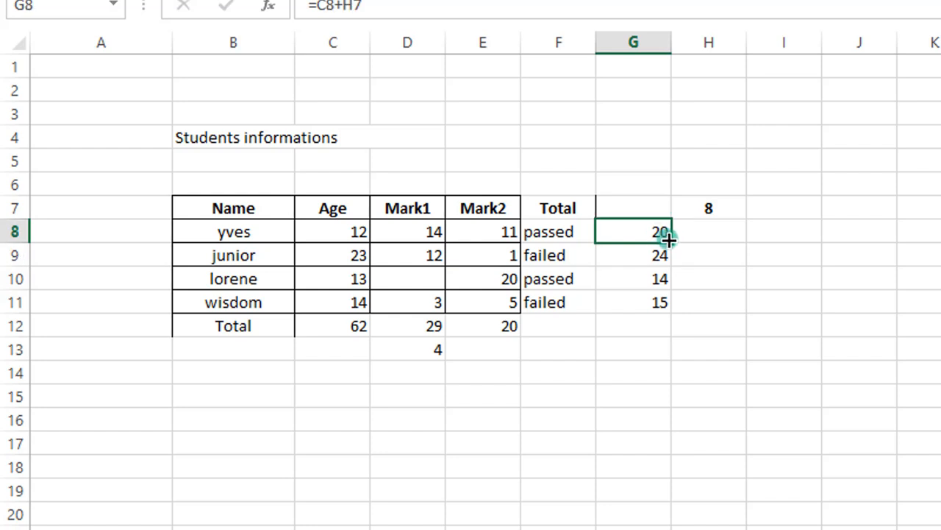
drag(668, 249, 663, 308)
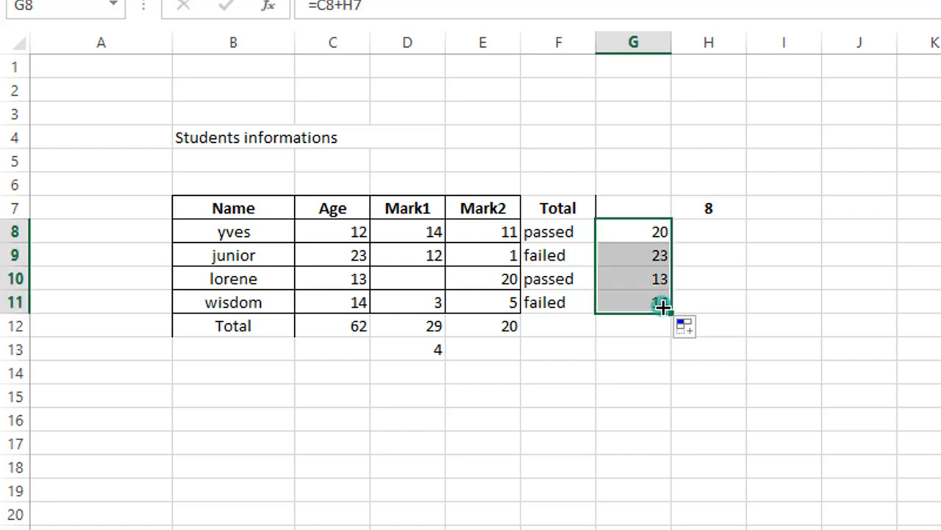
click(739, 309)
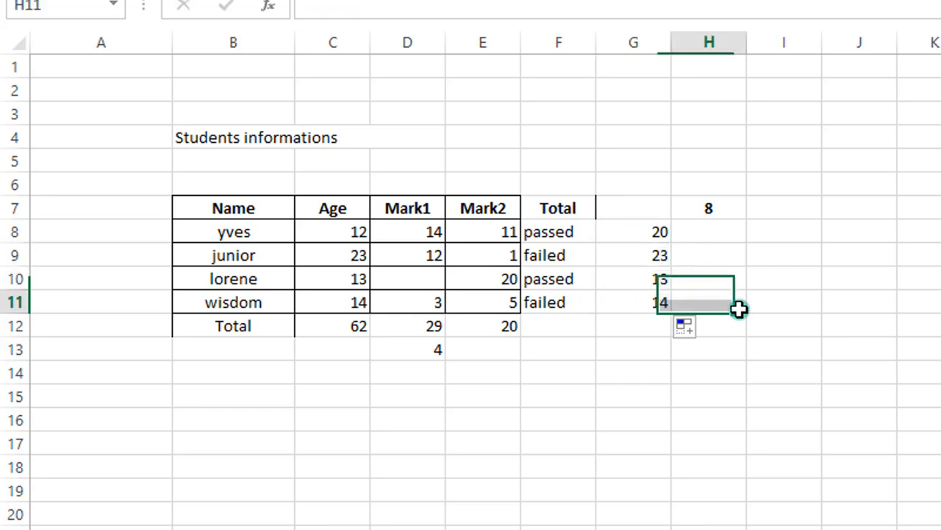
Step: Inspect the references in the copied formula in G9 and compare them with cell H7
click(658, 259)
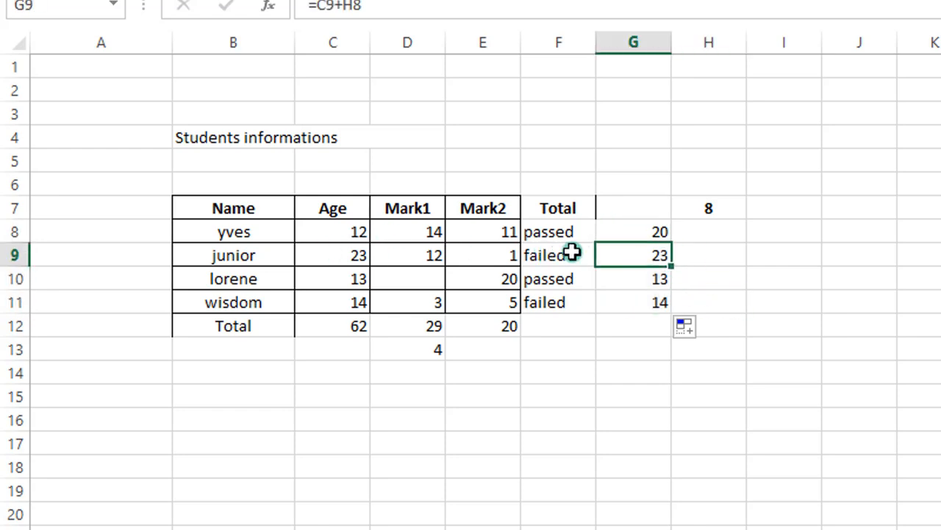
double_click(636, 255)
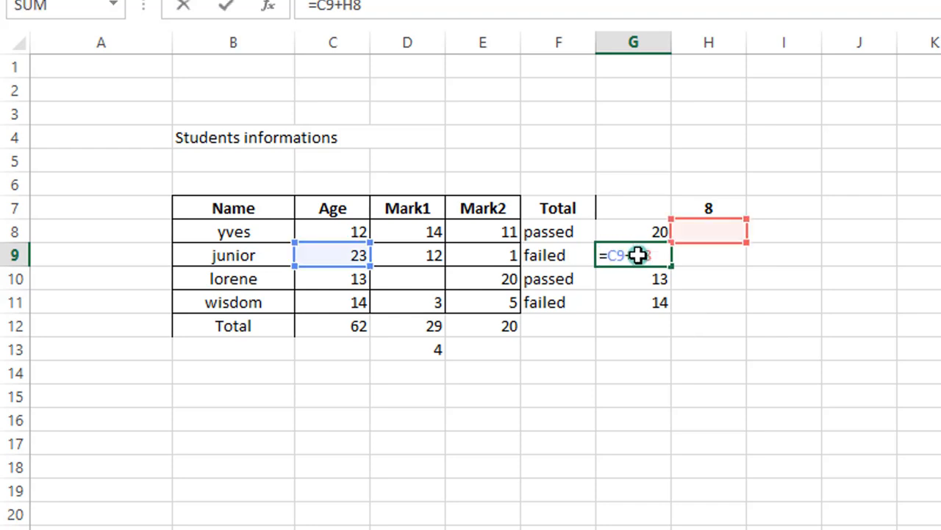
click(657, 256)
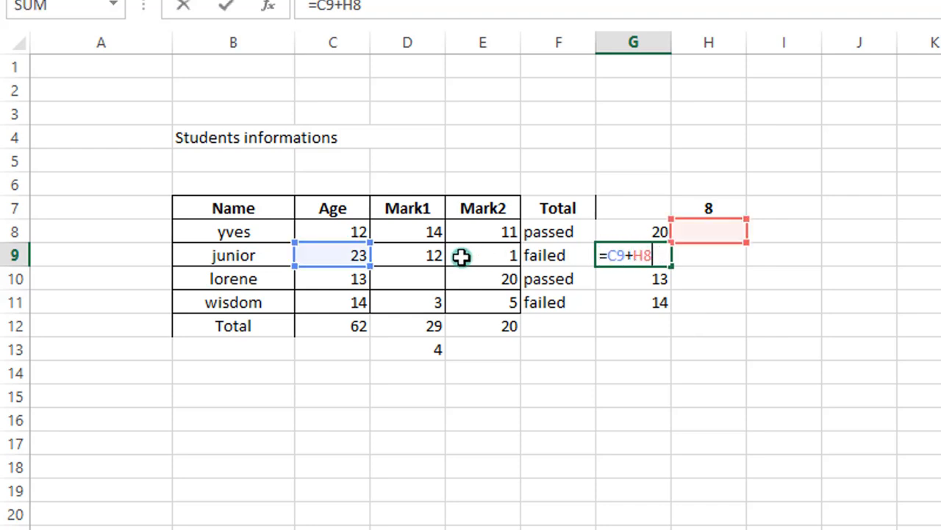
key(Return)
click(717, 207)
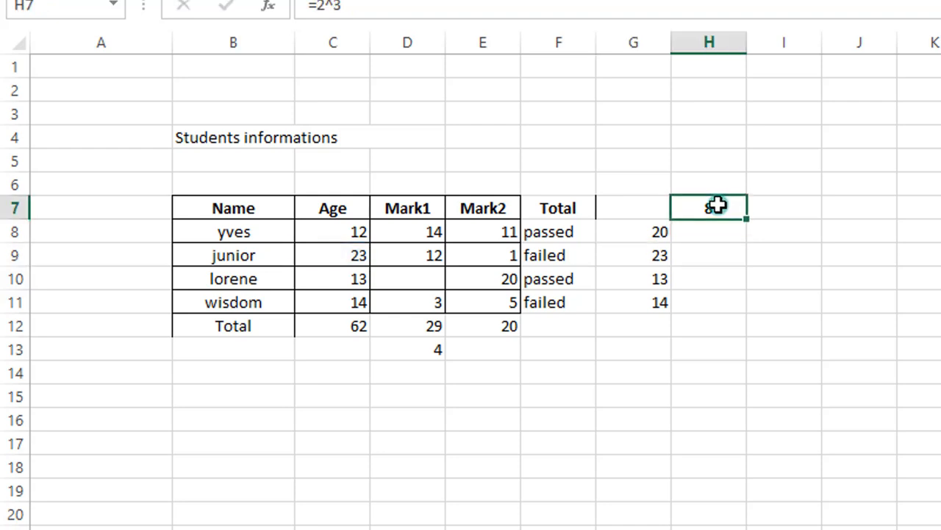
click(635, 256)
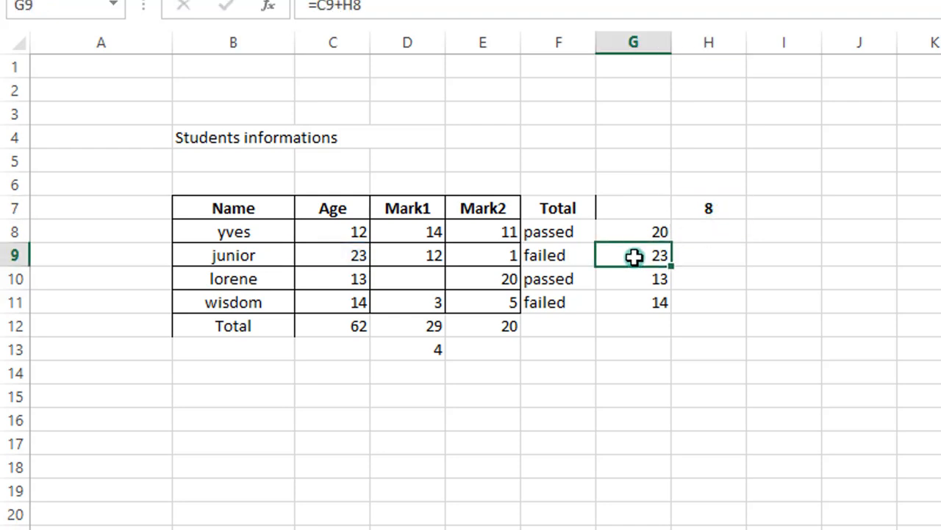
double_click(635, 255)
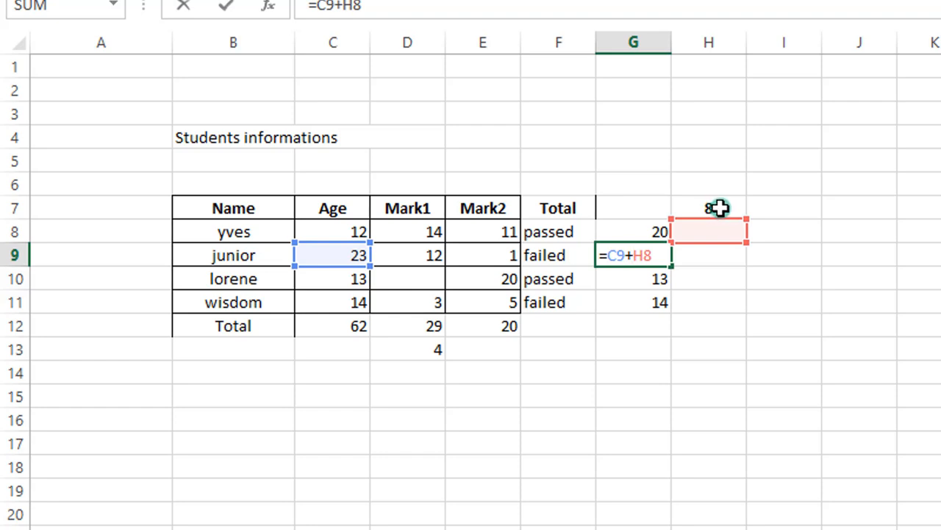
click(652, 230)
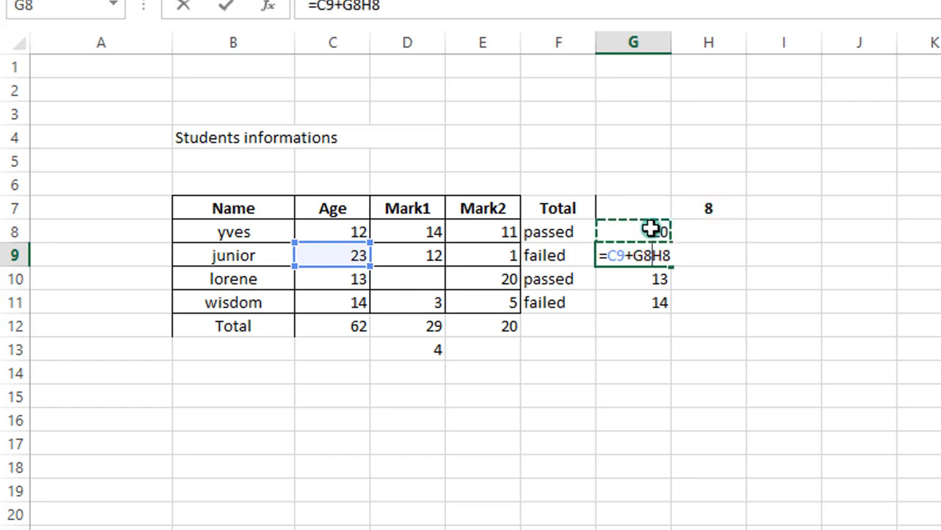
key(Return)
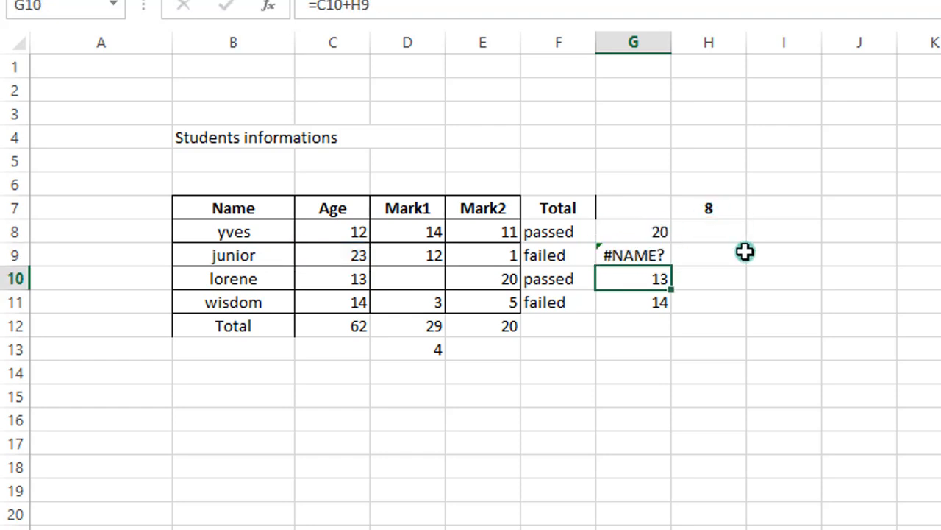
key(ctrl+z)
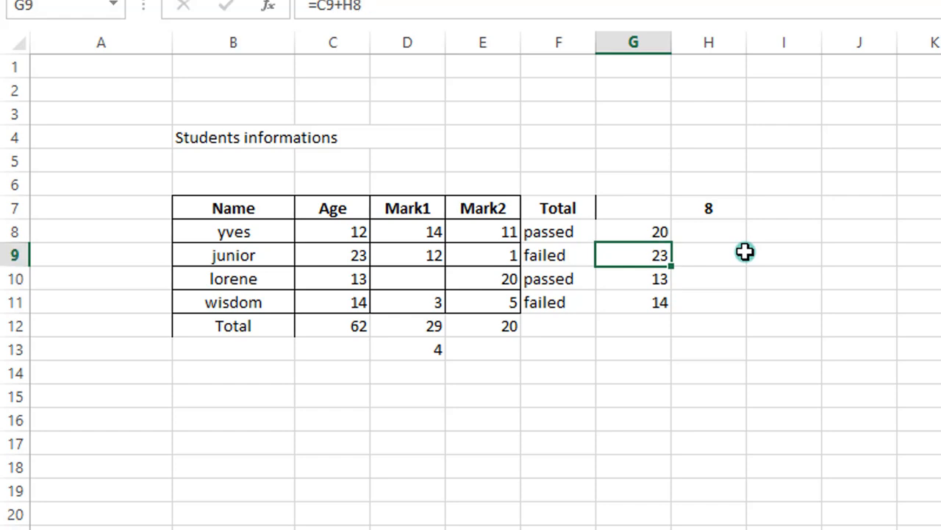
Step: Compare which cells the formulas in G8 and G9 refer to
double_click(646, 229)
click(654, 228)
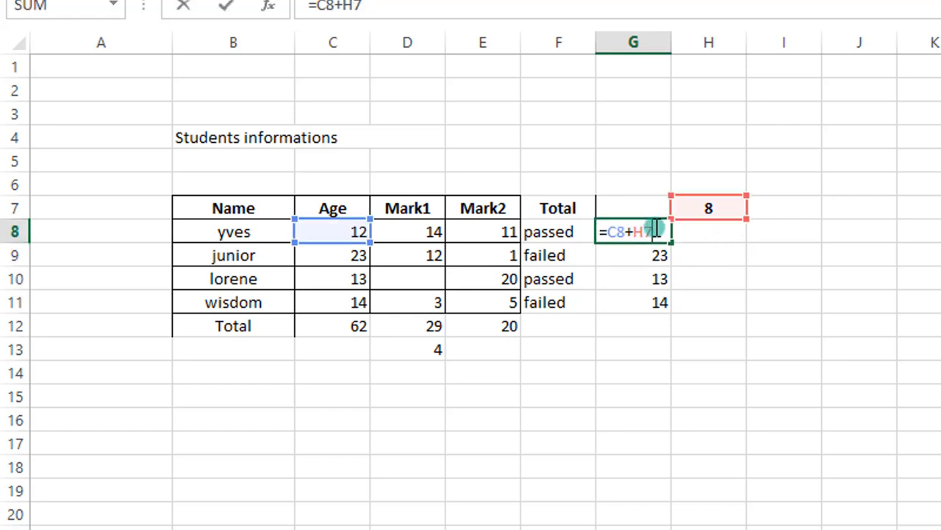
key(Return)
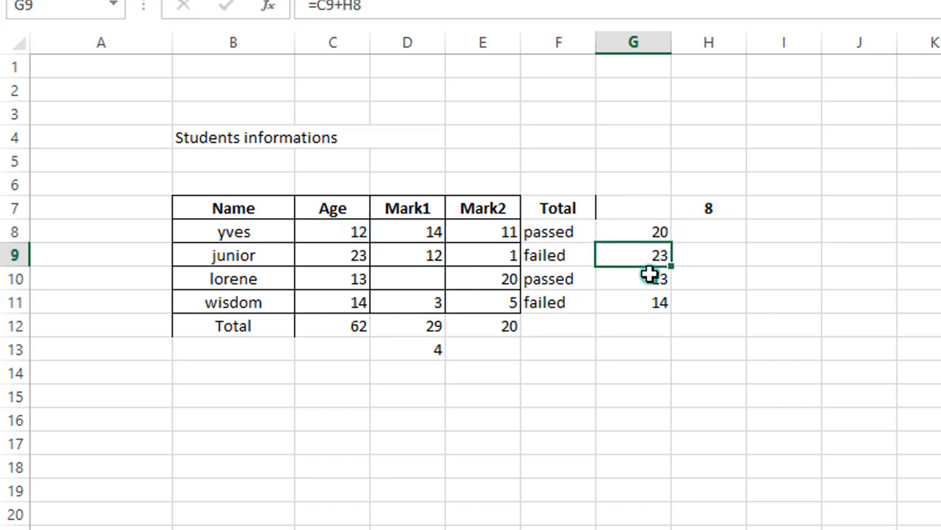
double_click(644, 250)
click(662, 253)
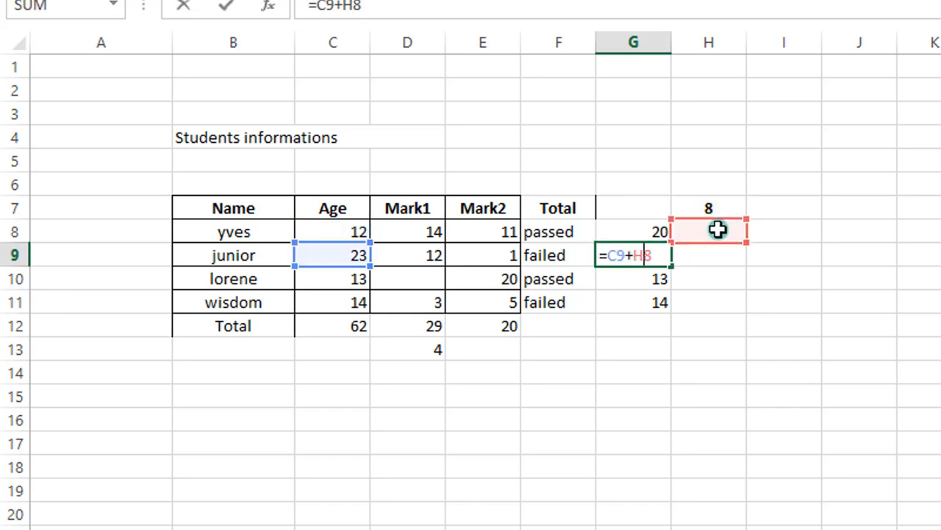
click(663, 246)
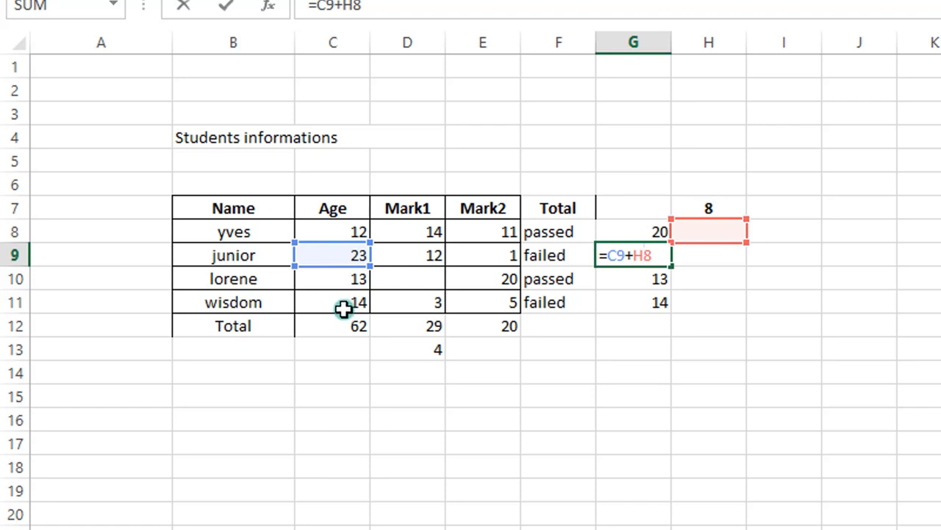
Step: Check the cells C10 through C12 in the Age column and the added value in H7
click(323, 279)
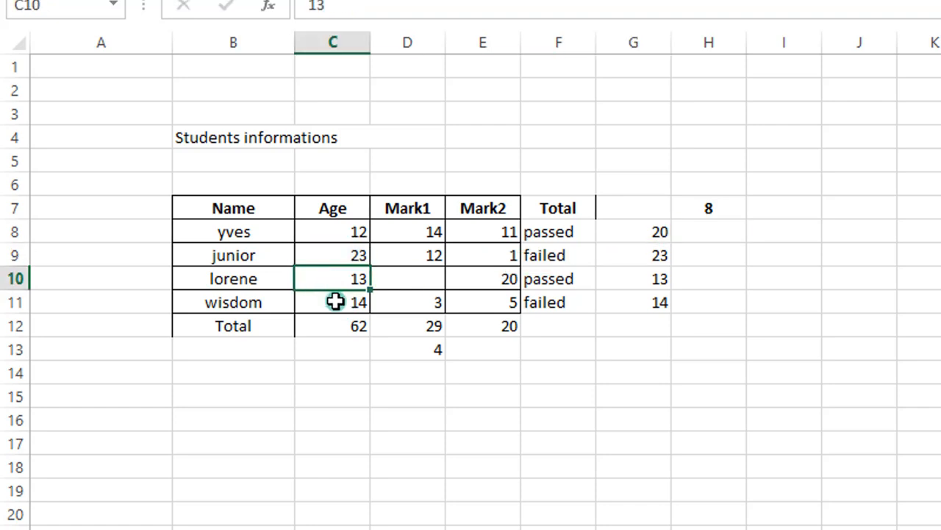
click(330, 300)
click(344, 326)
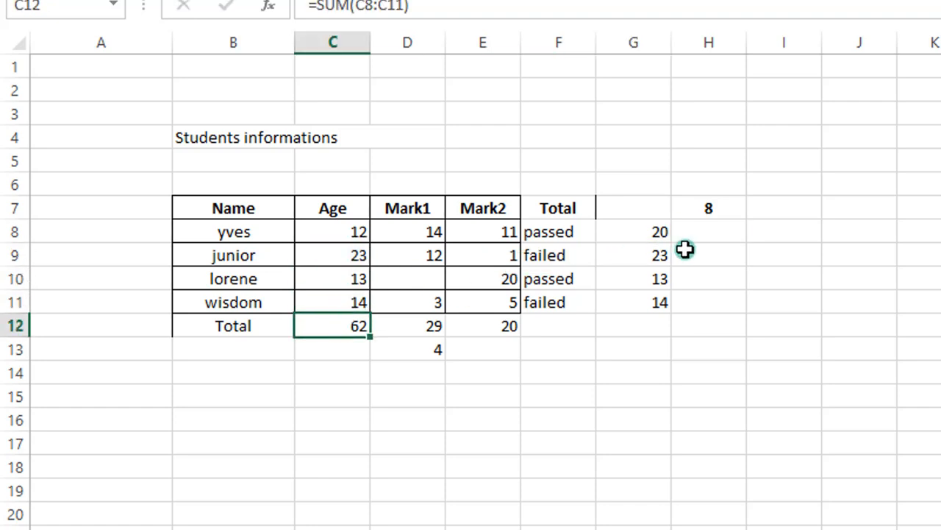
click(701, 208)
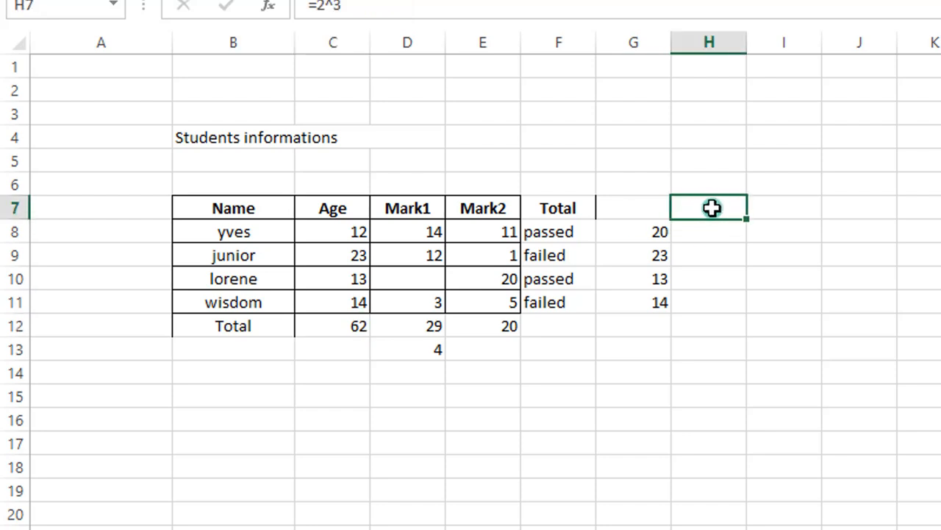
Step: Make the H7 reference in the G8 formula absolute so it reads =C8+$H$7
double_click(650, 239)
double_click(647, 233)
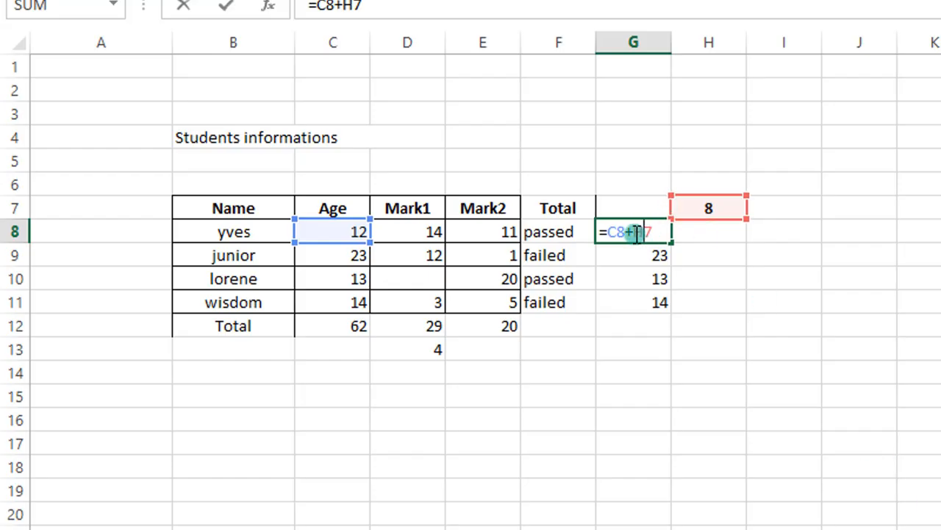
drag(635, 232, 642, 232)
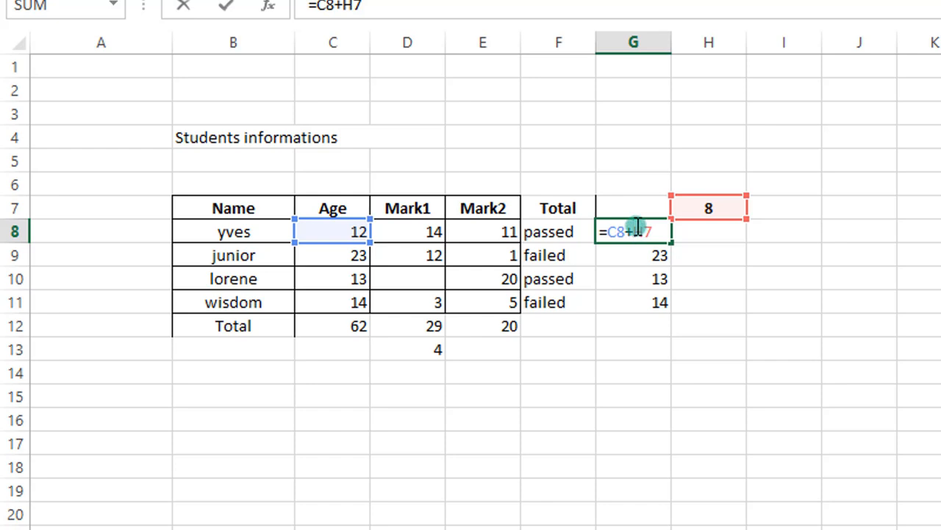
text($H$)
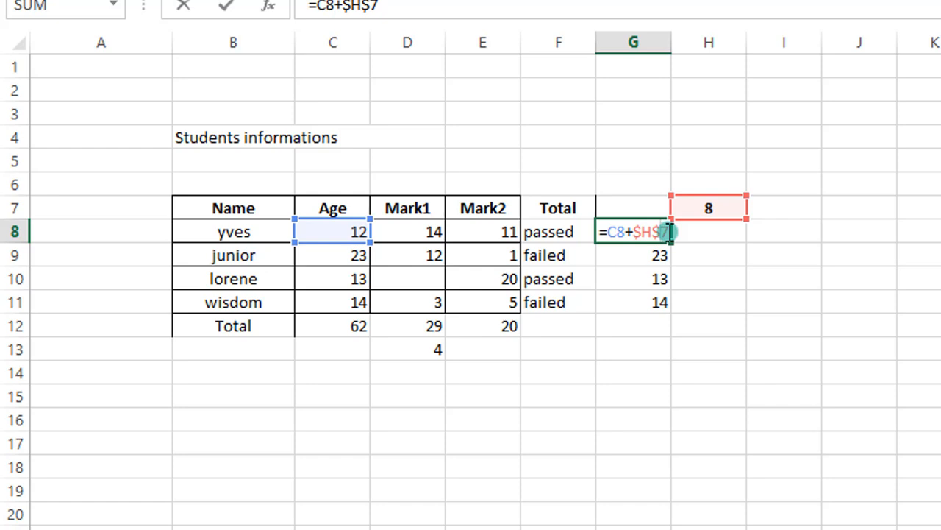
key(Return)
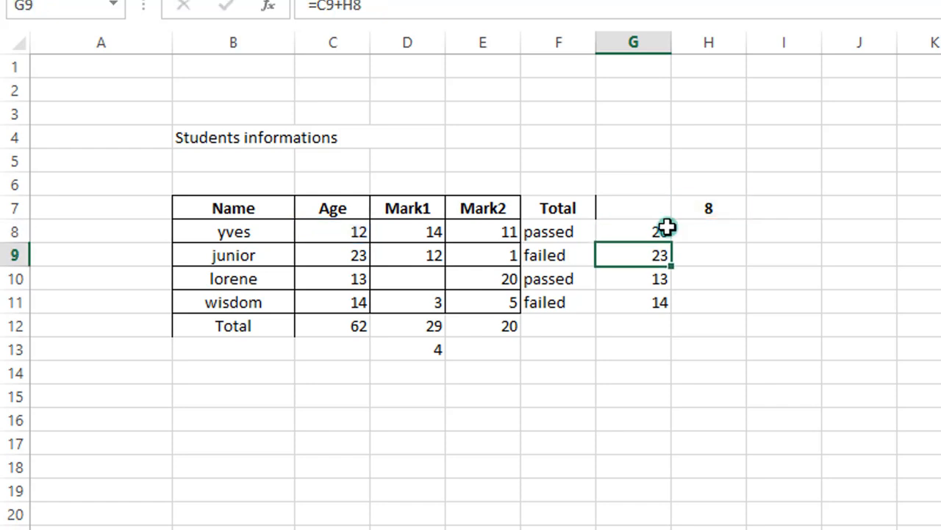
Step: Reopen the G8 formula and examine its absolute reference $H$7
click(654, 230)
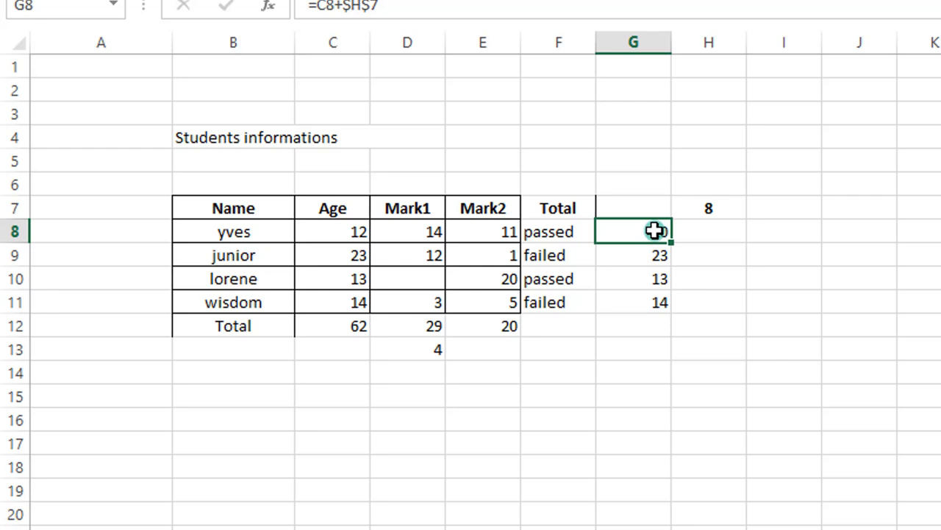
double_click(655, 230)
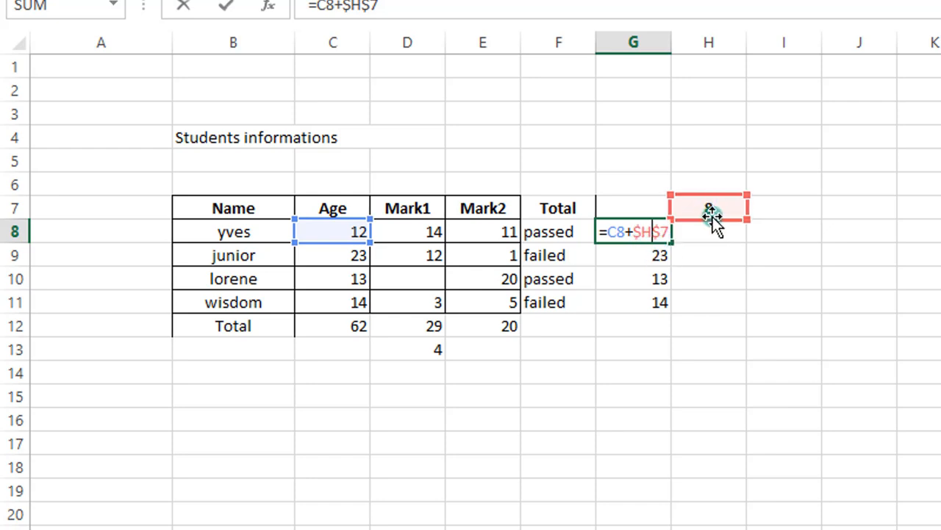
click(636, 241)
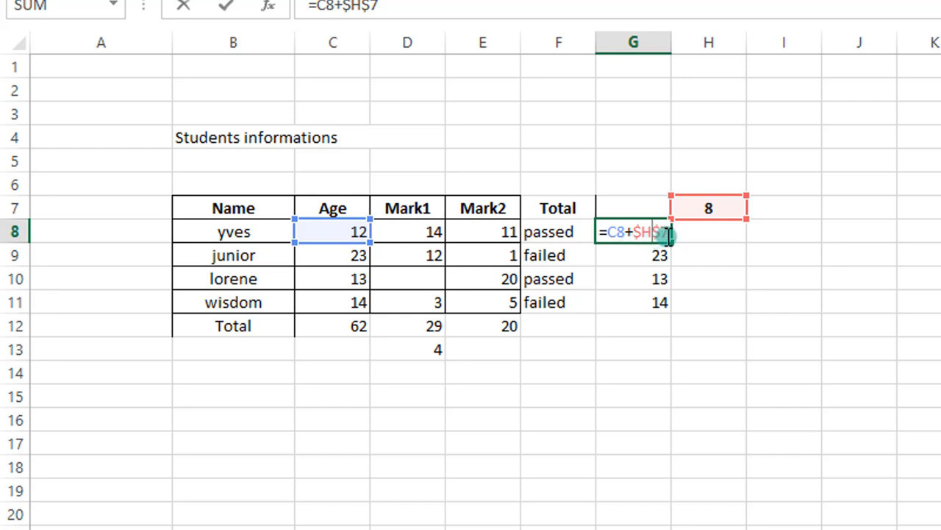
Step: Copy the G8 formula with its absolute $H$7 reference down through G11
key(Return)
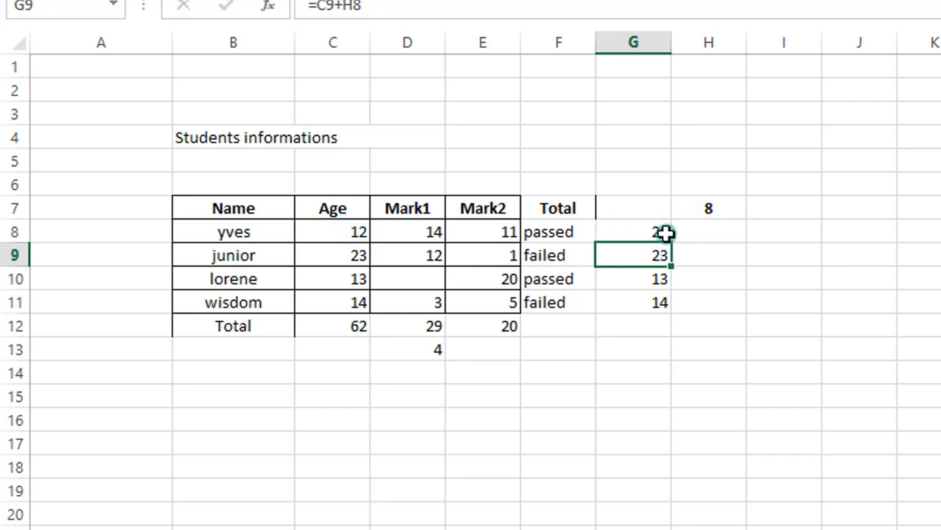
click(660, 231)
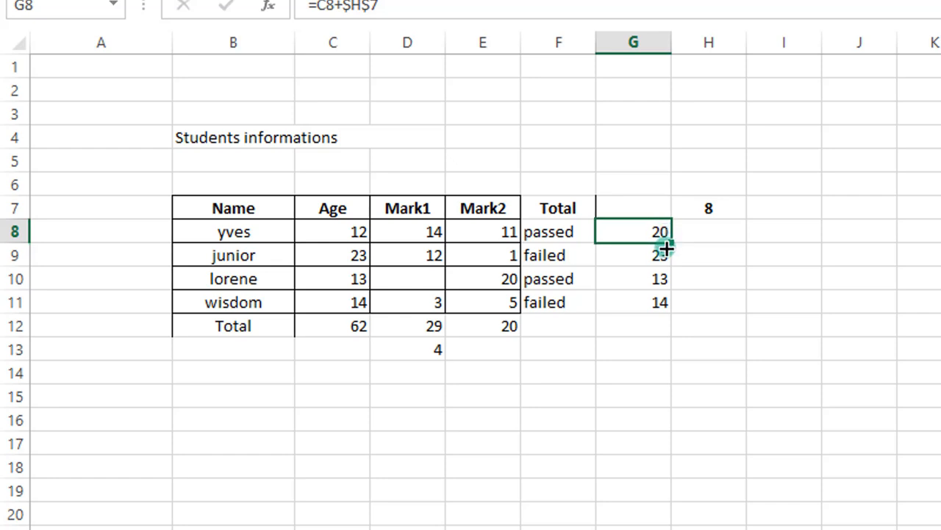
drag(665, 244, 660, 305)
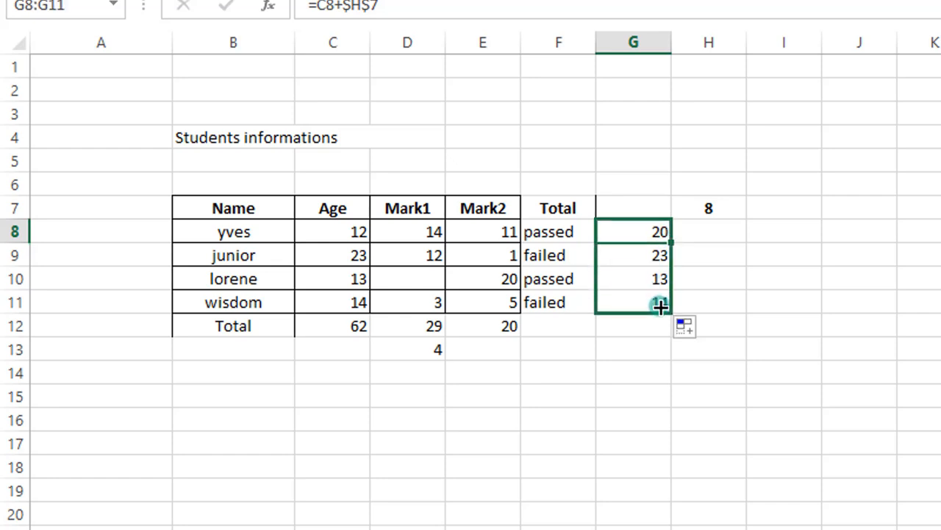
click(712, 297)
Step: Open the copied formula in G9 and examine its relative and absolute references
click(649, 257)
double_click(631, 255)
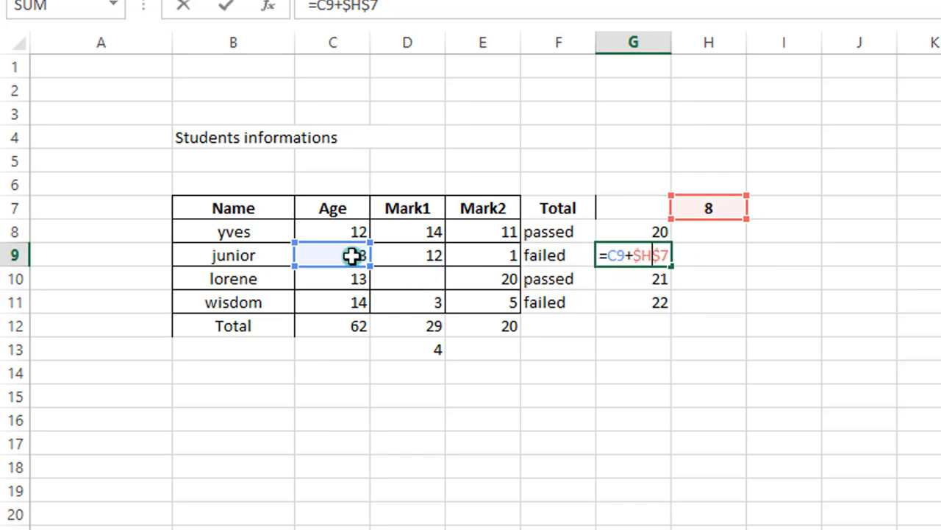
click(629, 255)
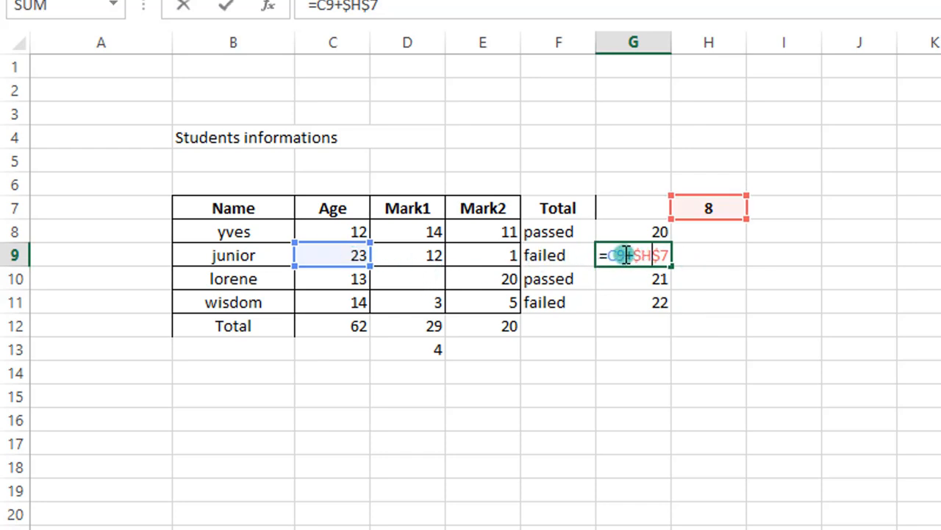
drag(626, 255, 650, 262)
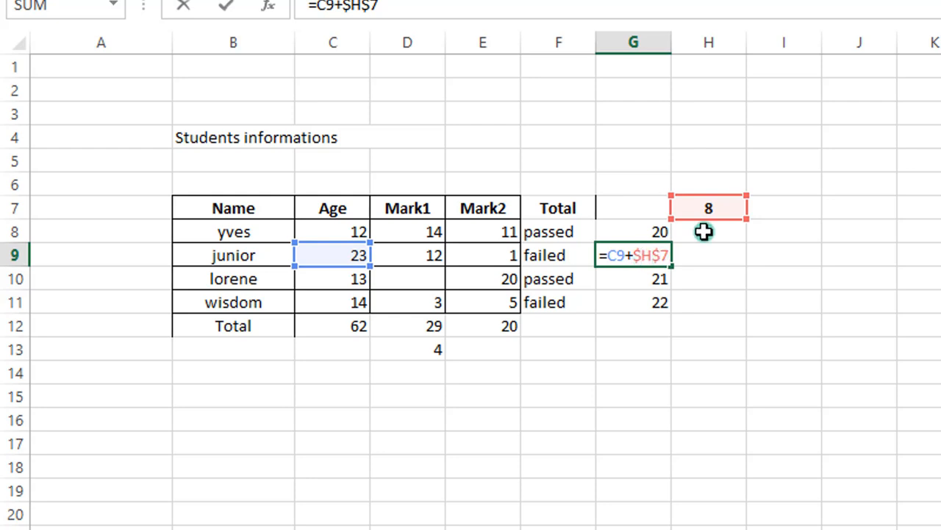
click(664, 257)
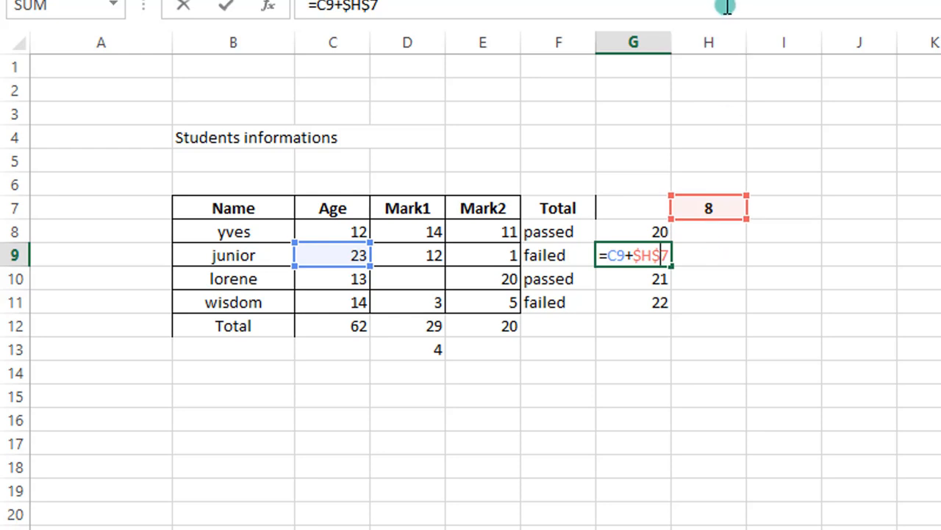
Step: Highlight column H and the row 7 and row 8 ranges from C to H to compare column and row references
click(707, 45)
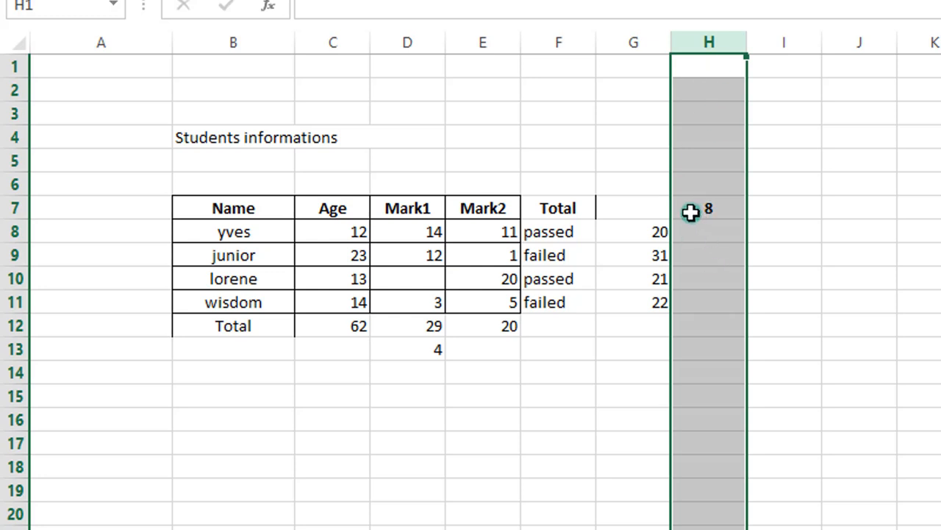
click(647, 208)
drag(691, 208, 349, 208)
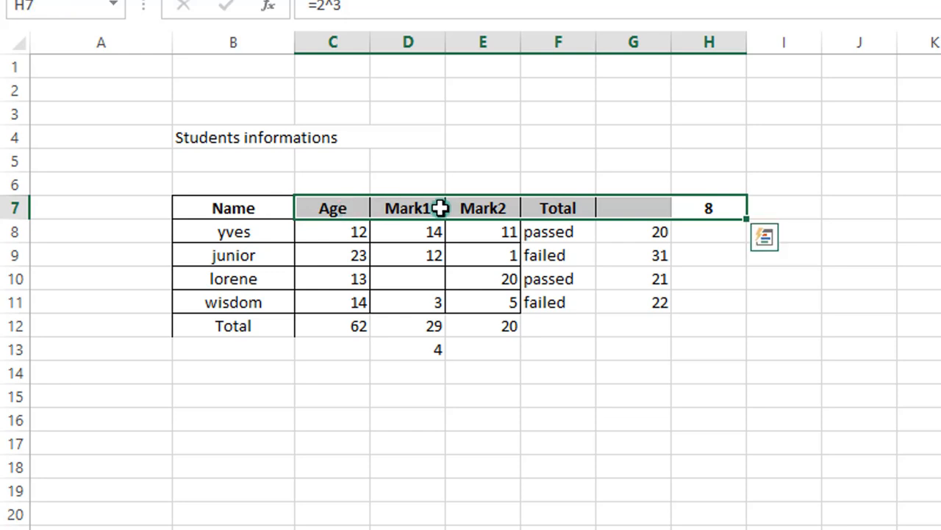
click(717, 234)
drag(717, 233, 303, 232)
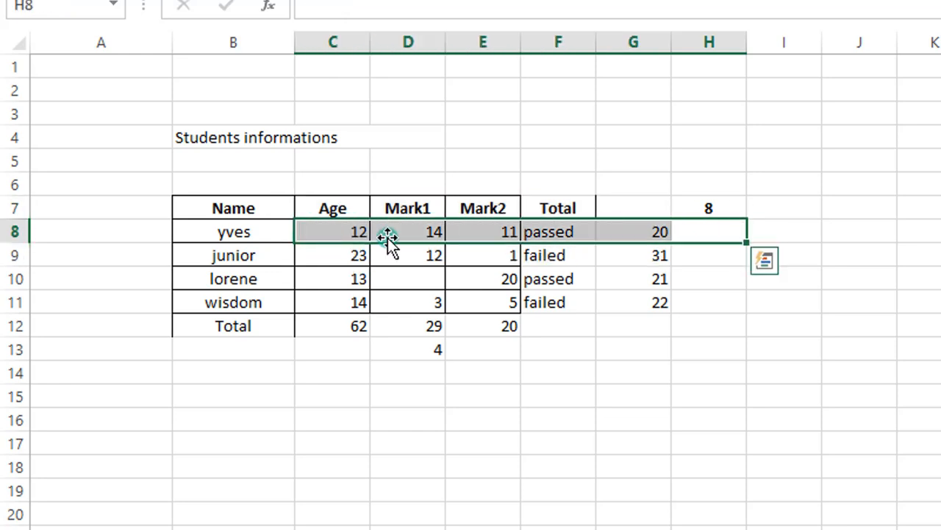
click(709, 232)
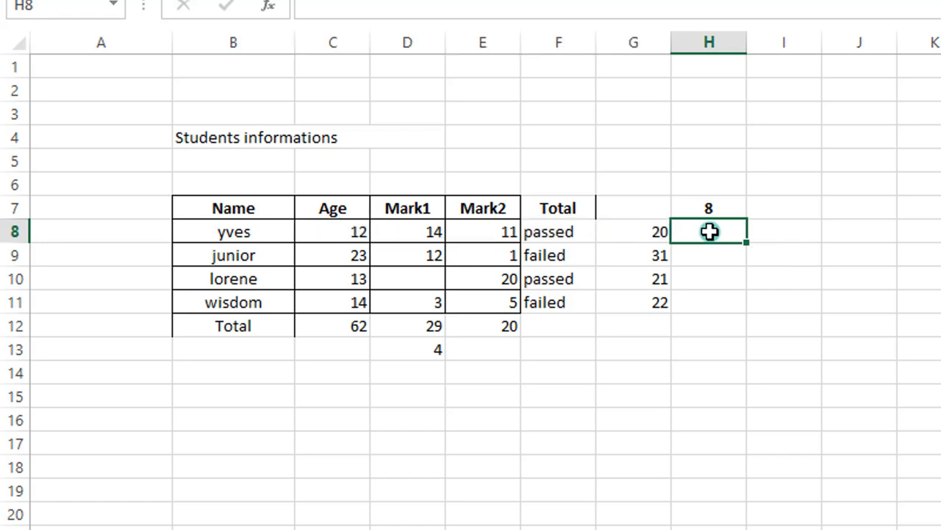
Step: Fix only the row of the H7 reference in G8, making it =C8+H$7, and fill the formula down to G11
double_click(651, 233)
drag(652, 234, 640, 232)
key(BackSpace)
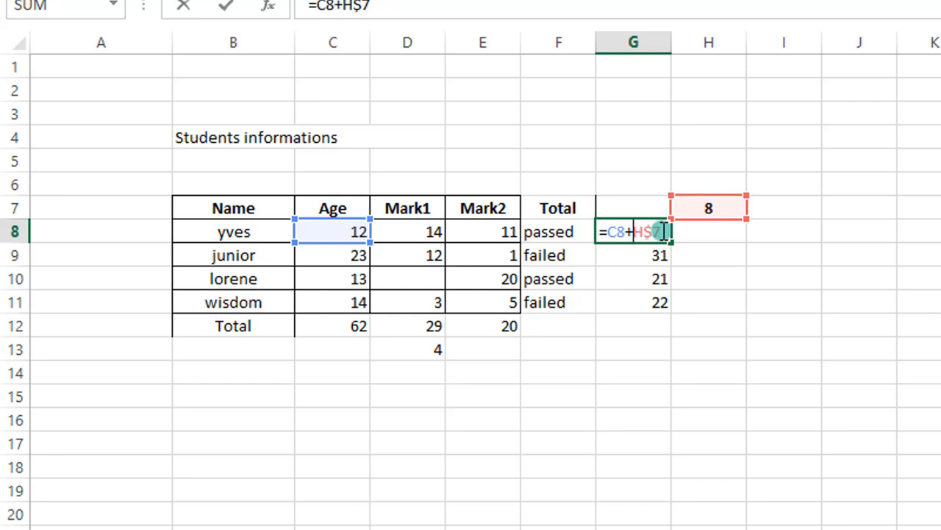
key(Return)
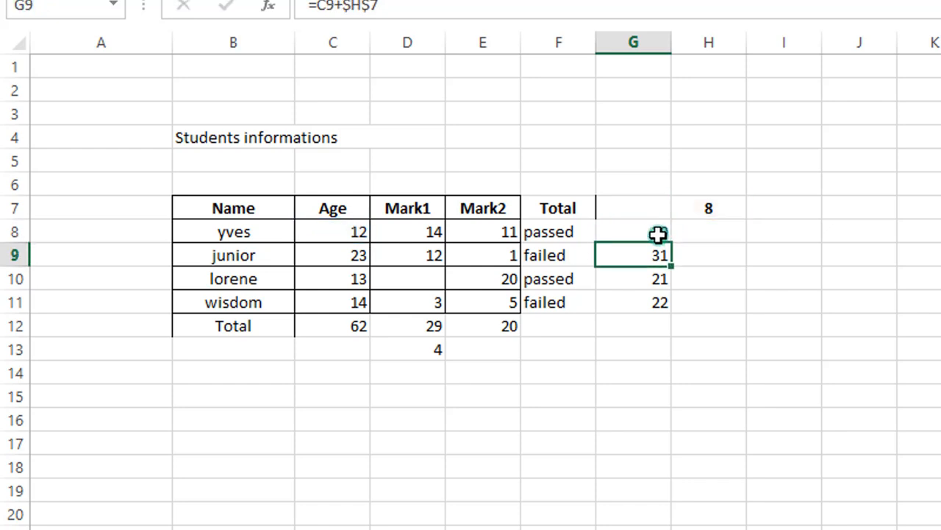
click(662, 232)
drag(666, 275, 670, 307)
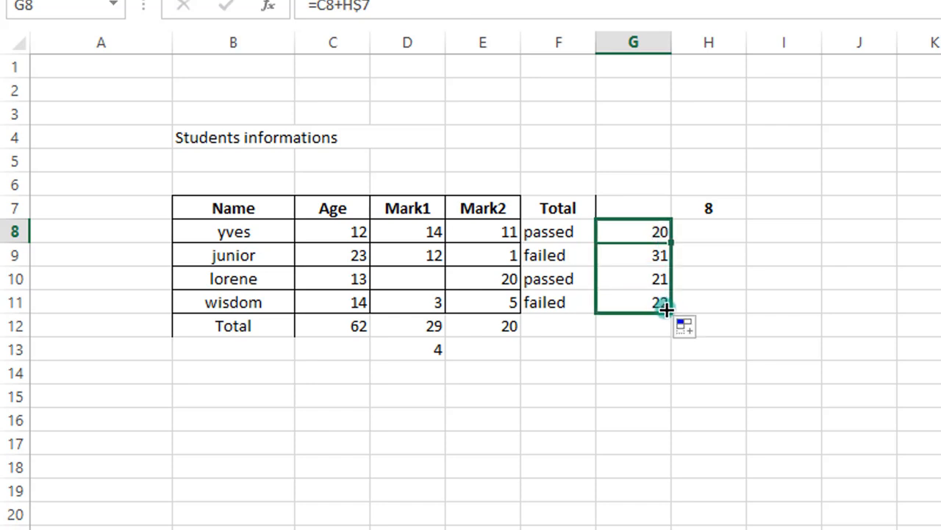
Step: Examine the mixed references in the copied formulas in G9 and G10
double_click(647, 254)
key(Return)
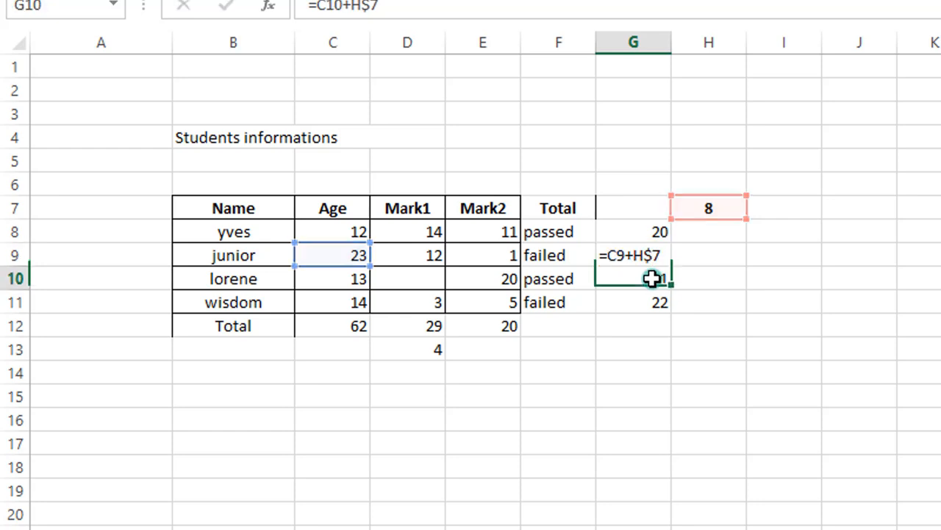
double_click(652, 278)
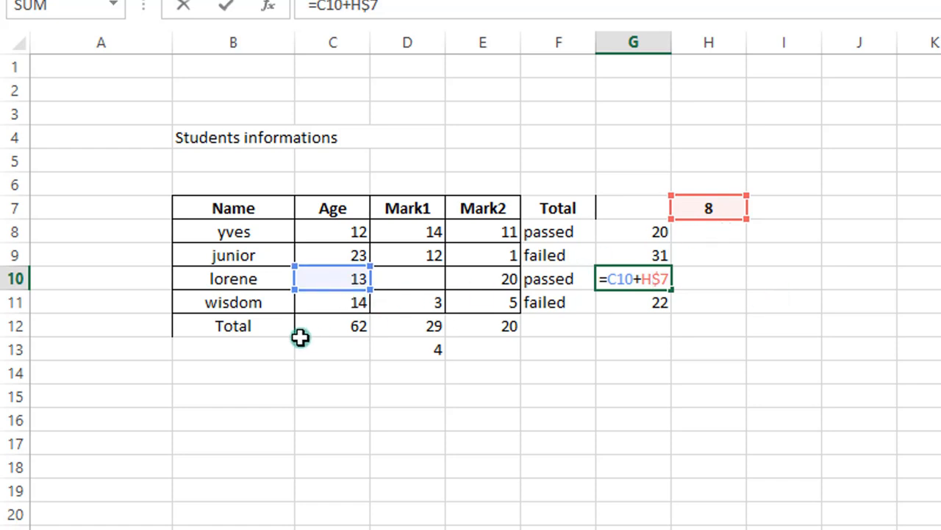
click(656, 287)
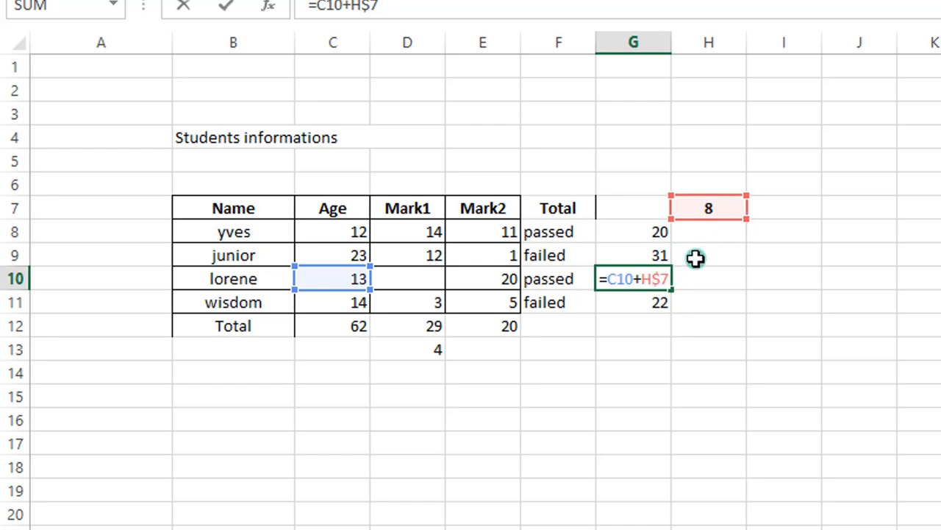
key(Return)
Step: Recheck the mixed-reference formula in G8 and copy it across to H8
click(658, 232)
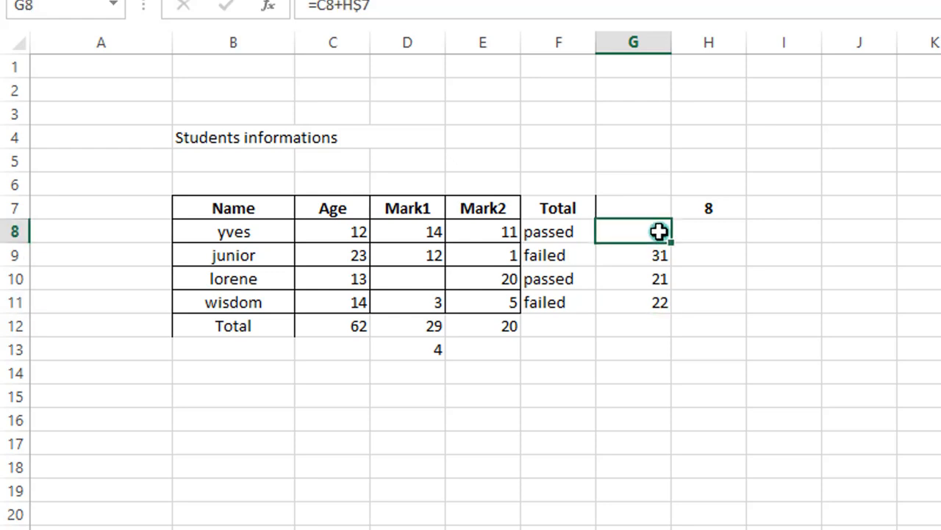
double_click(658, 232)
click(718, 287)
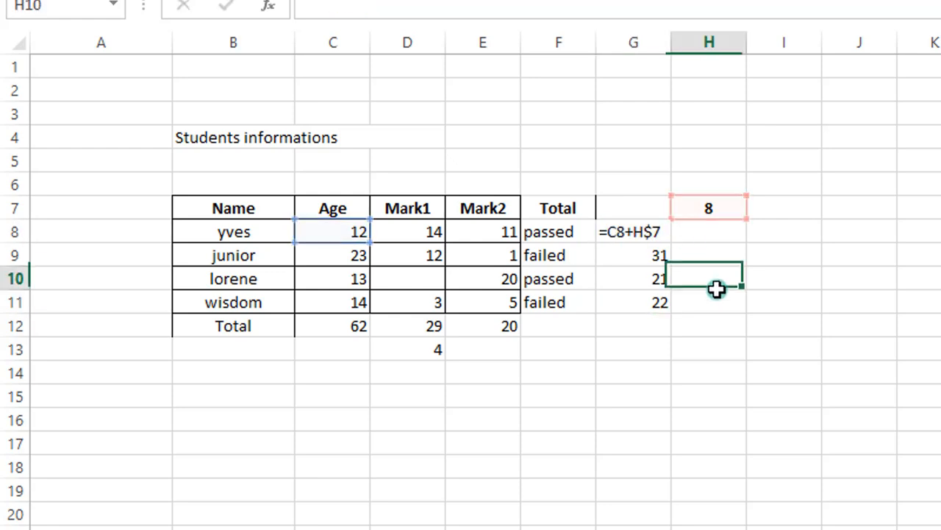
click(637, 224)
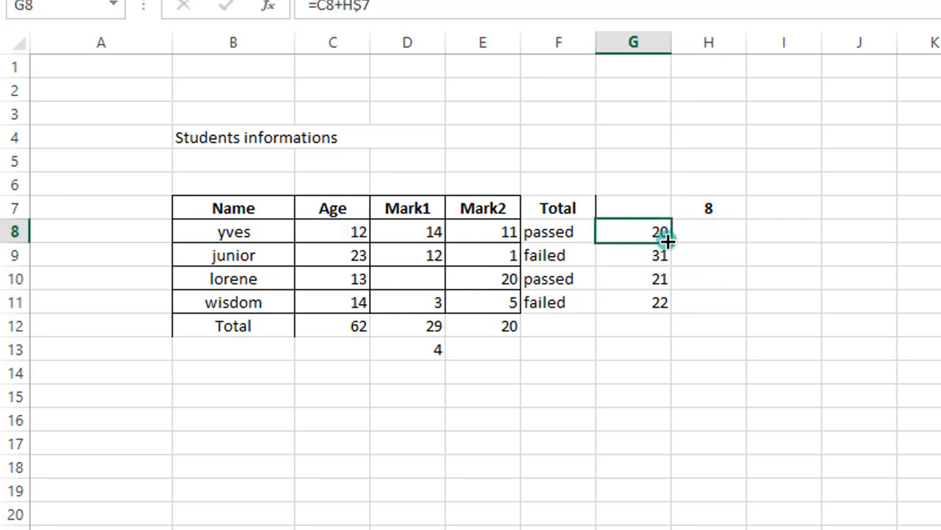
drag(678, 242, 725, 243)
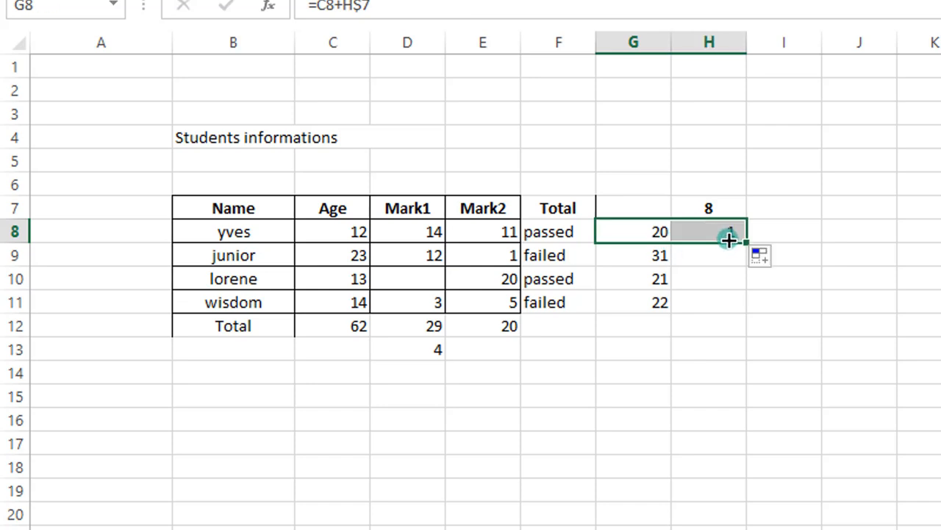
click(745, 301)
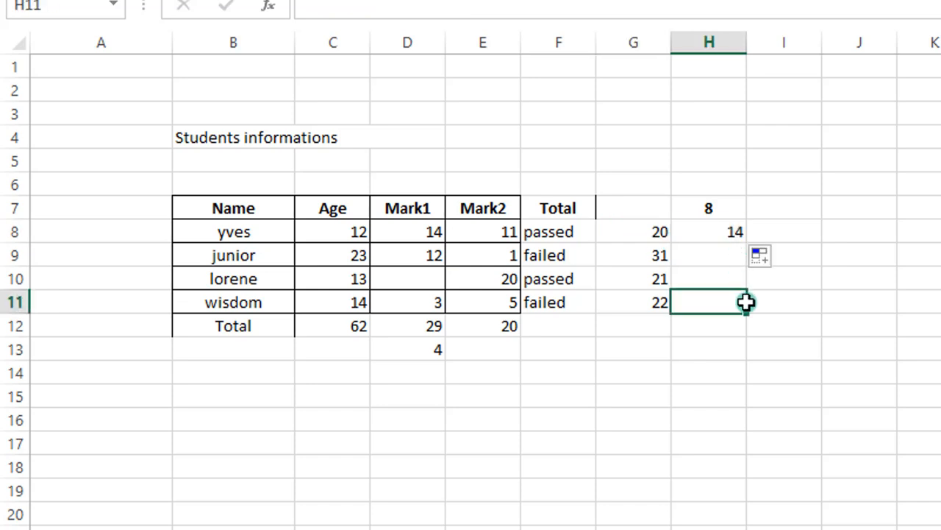
Step: Examine the references in the H8 formula and compare them with those in G8
double_click(719, 231)
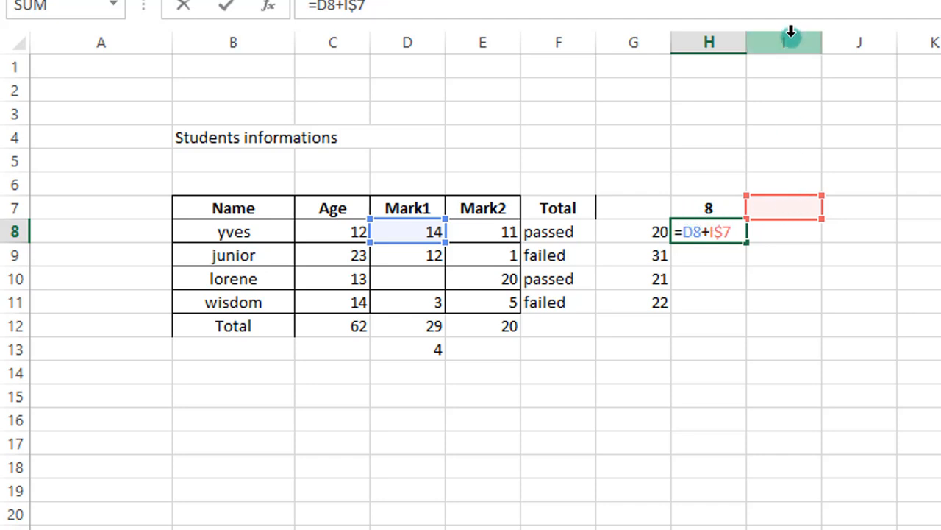
key(Return)
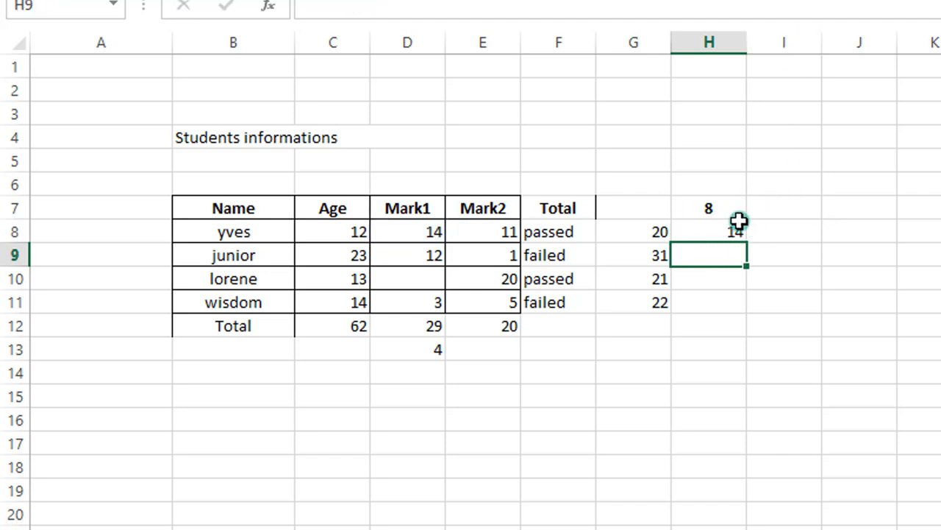
click(734, 209)
drag(742, 217, 717, 219)
click(710, 237)
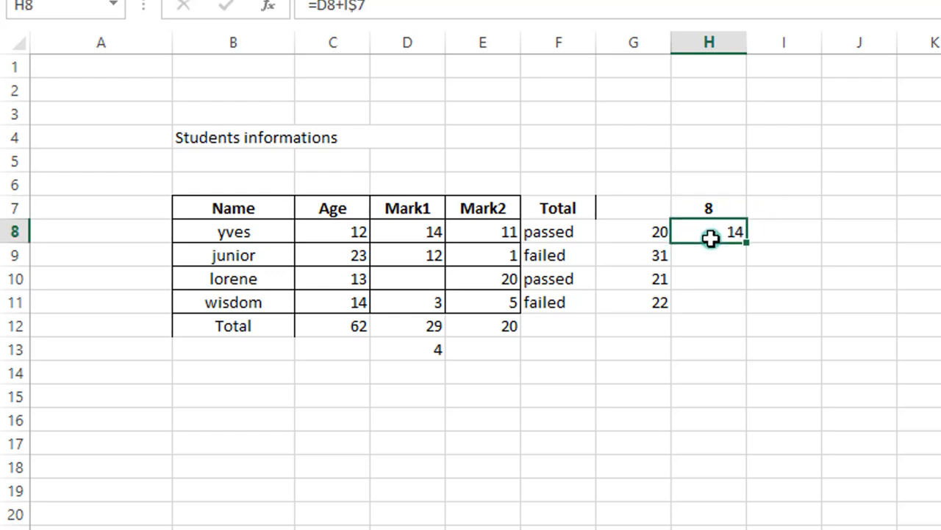
key(ctrl+Left)
click(653, 232)
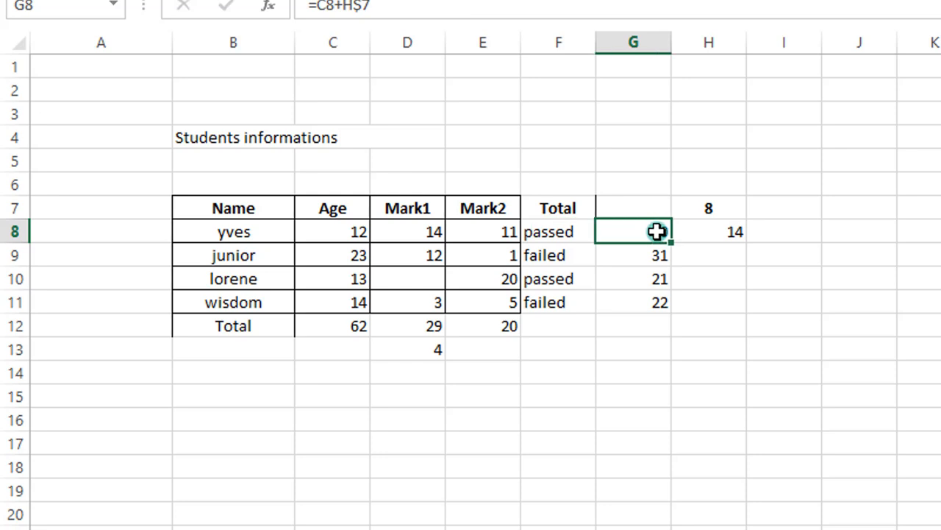
click(712, 234)
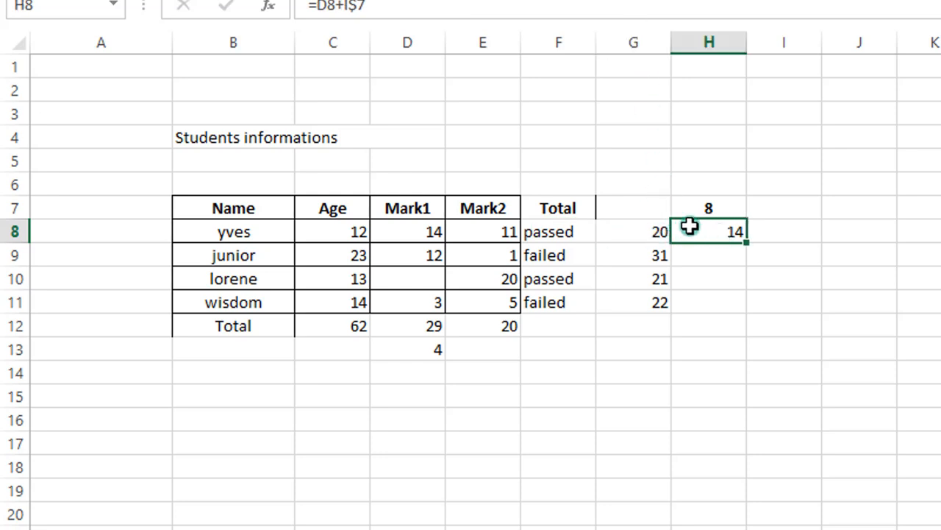
Step: Try to re-pick H7 as the second reference in the G8 formula
double_click(652, 232)
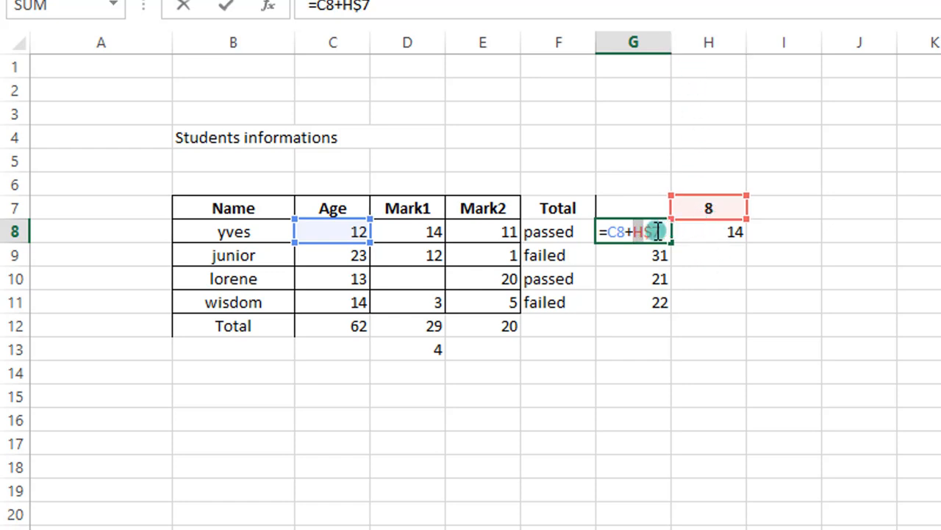
click(707, 231)
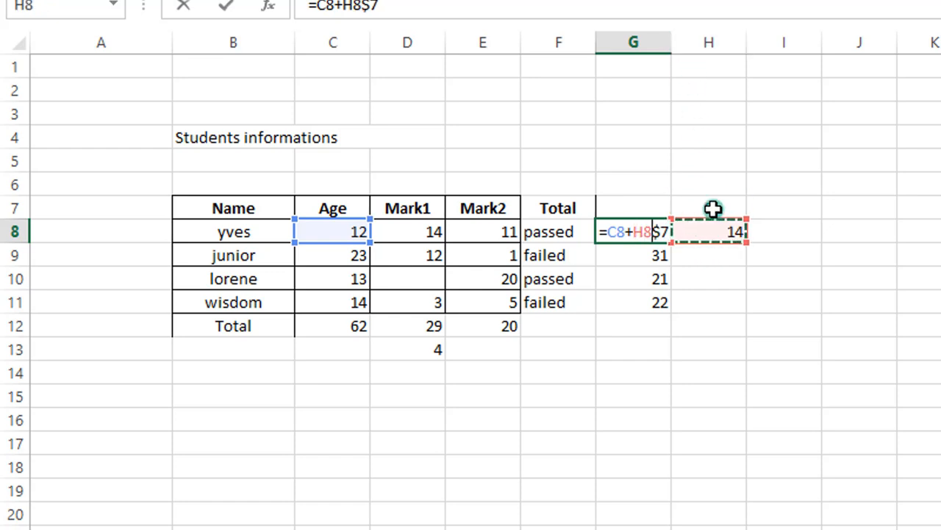
click(712, 209)
key(Return)
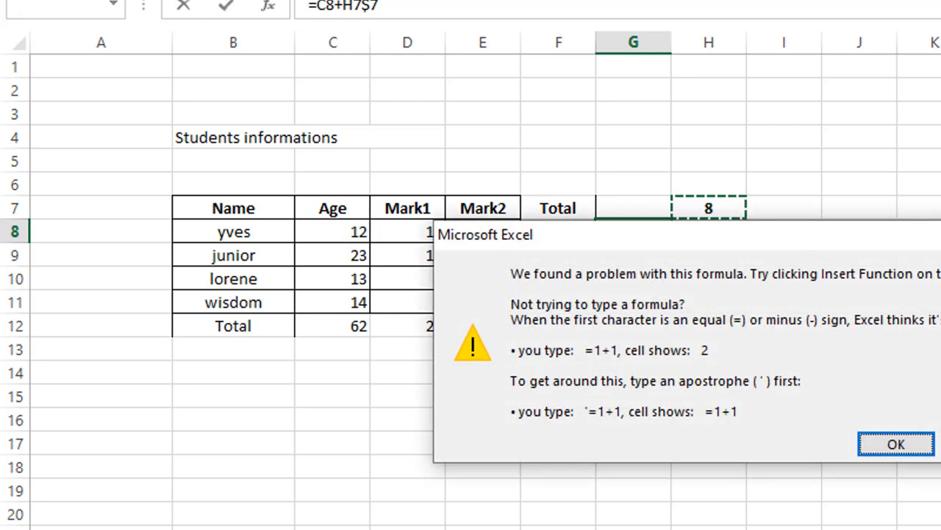
key(Return)
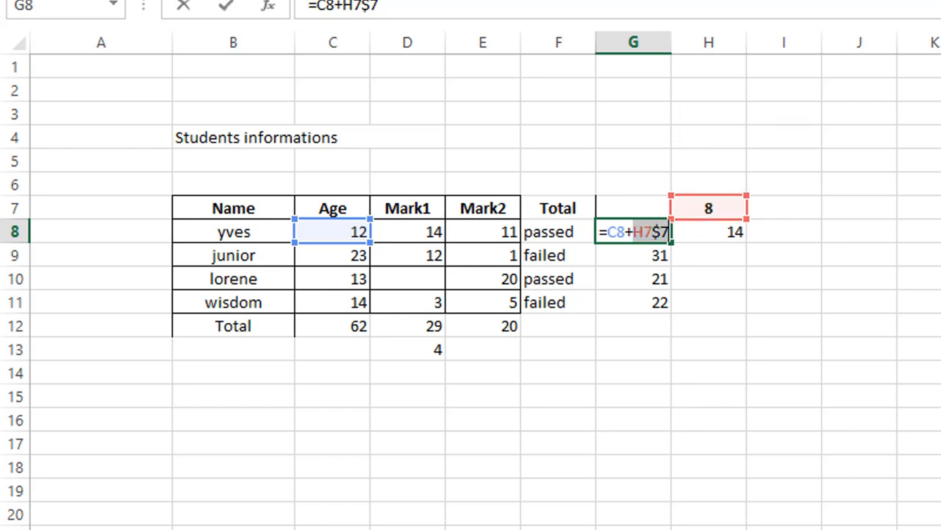
key(Return)
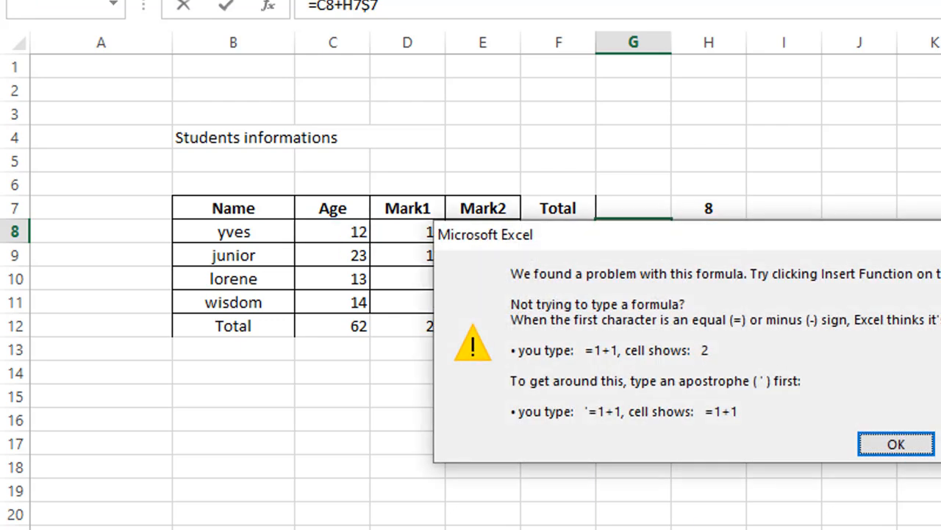
key(Return)
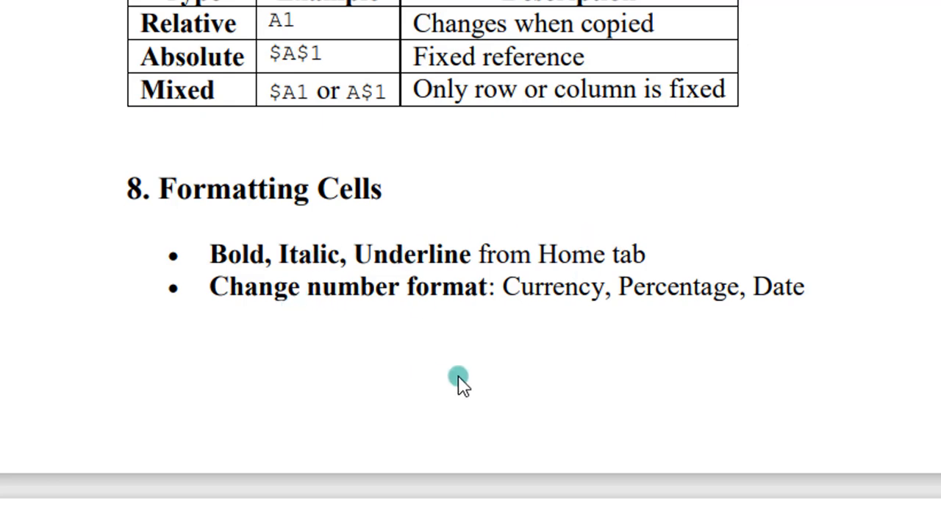
Step: Undo the last edit of the formula in G8
scroll(457, 381, down, 3)
scroll(458, 381, down, 3)
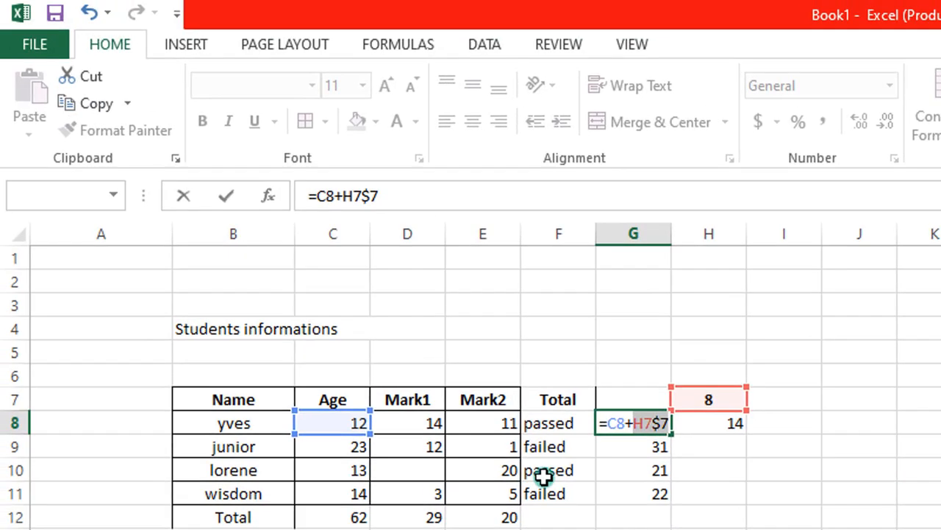
click(542, 477)
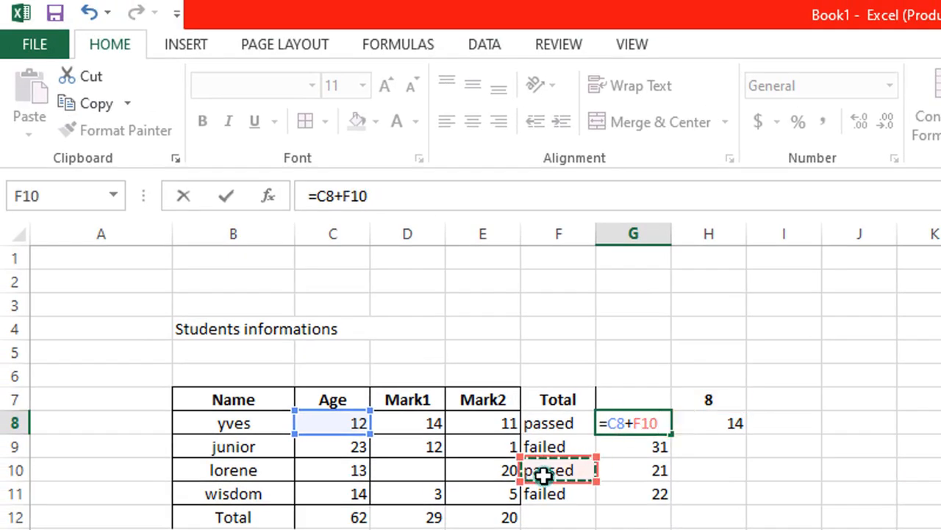
key(Return)
key(ctrl+z)
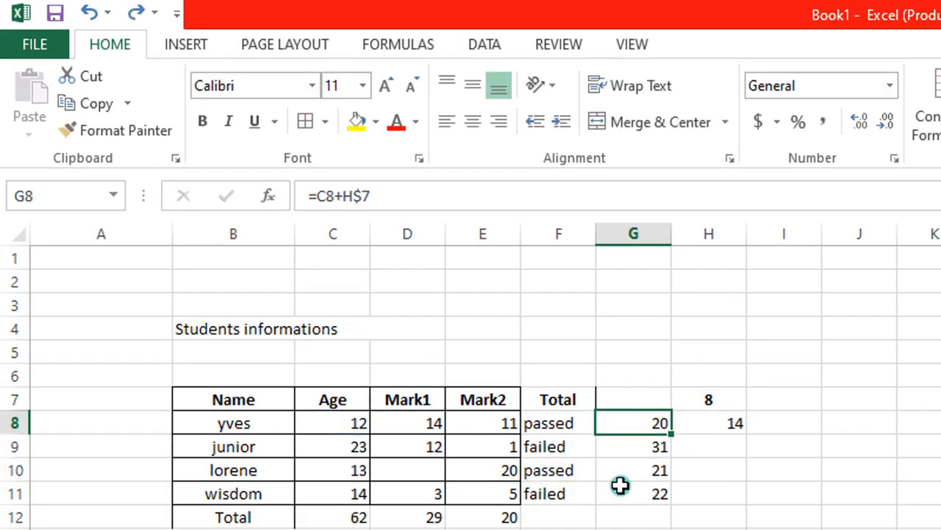
Step: Fill the header cells B7:F7 with yellow and look over the other available fill colours
click(206, 400)
drag(342, 401, 568, 401)
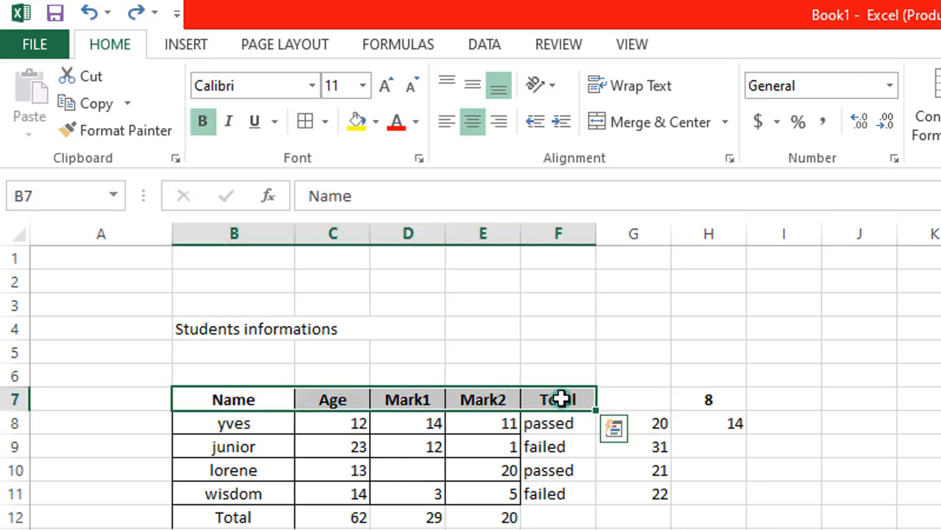
click(359, 124)
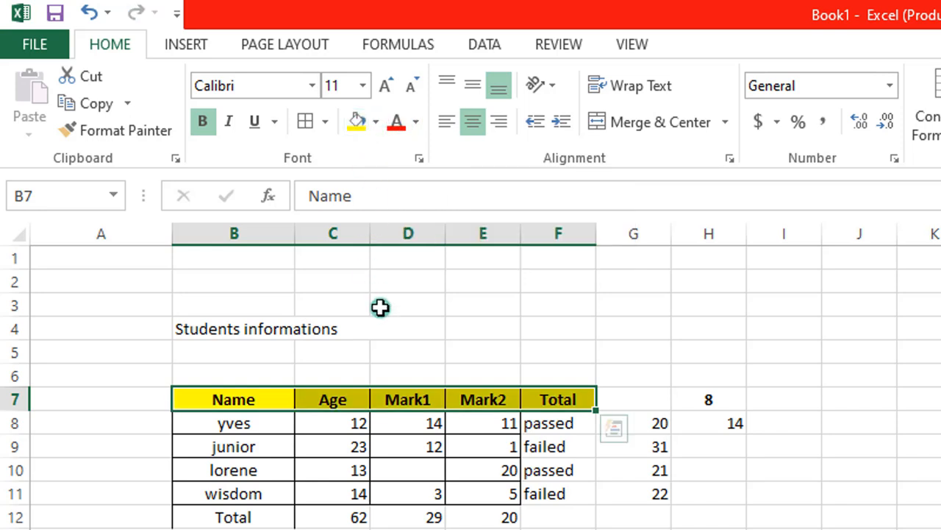
click(672, 349)
click(375, 123)
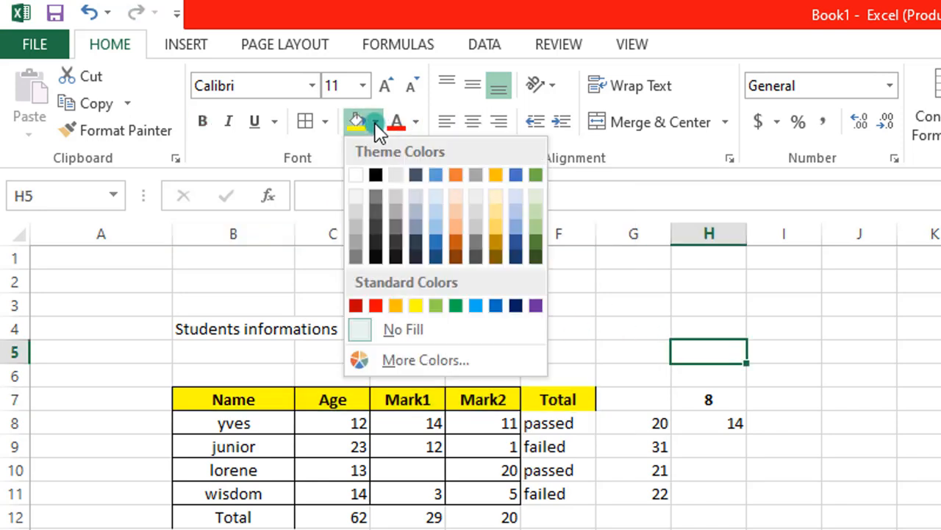
click(600, 403)
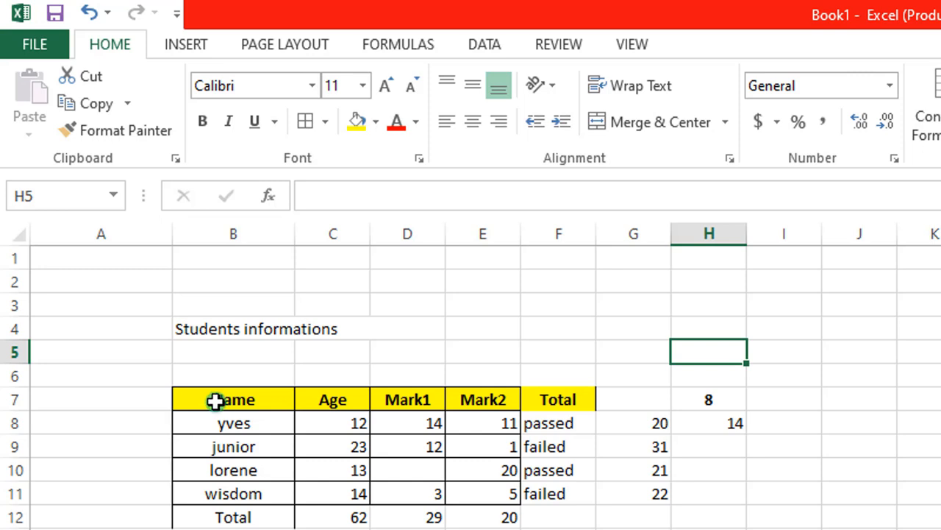
Step: Sort the student table B7:F11 by Age on values, from largest to smallest, keeping the first row as headers
drag(217, 398, 546, 490)
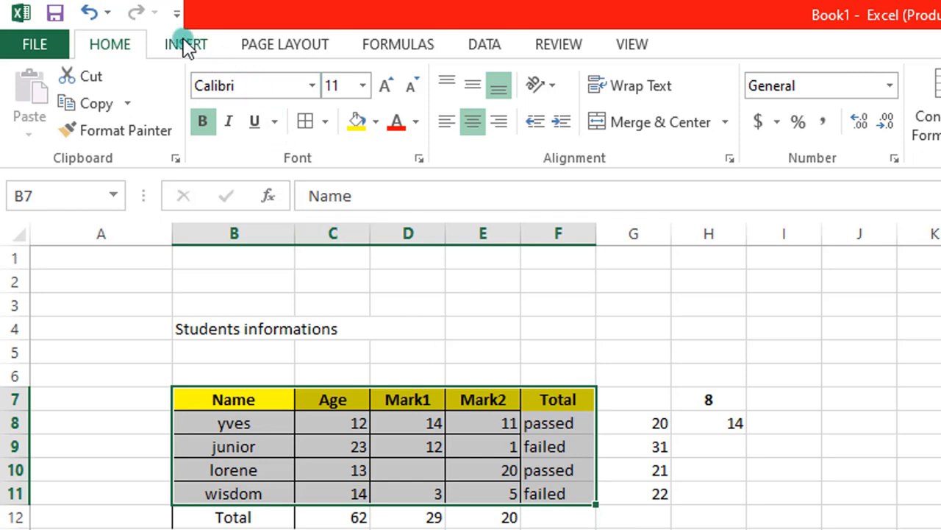
click(481, 48)
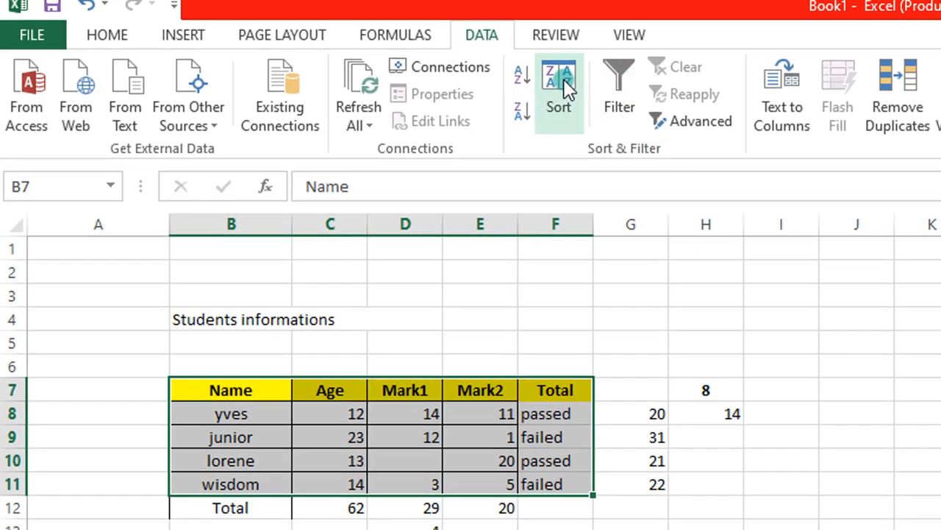
click(563, 96)
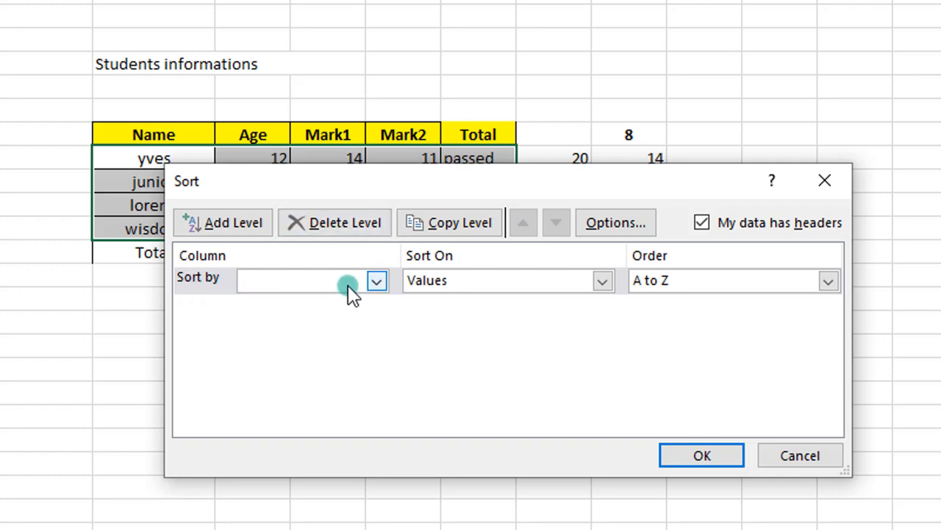
click(377, 283)
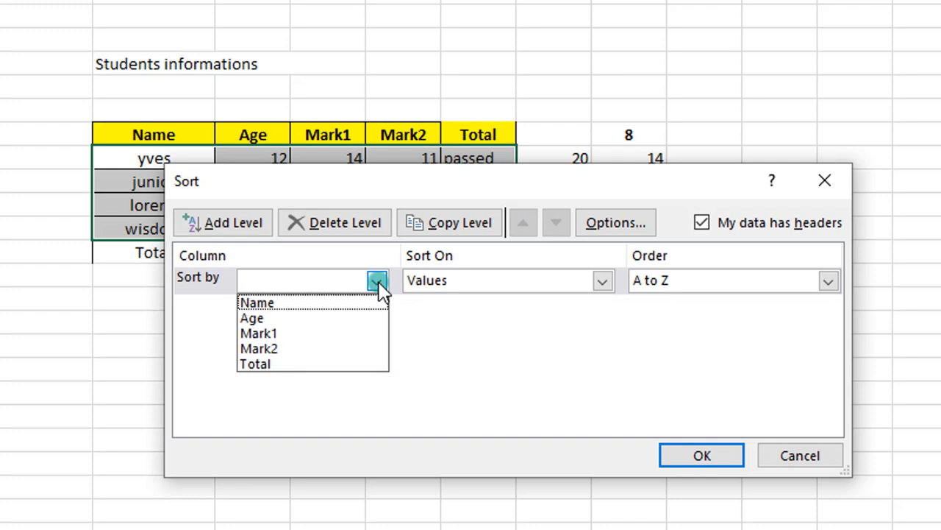
click(271, 319)
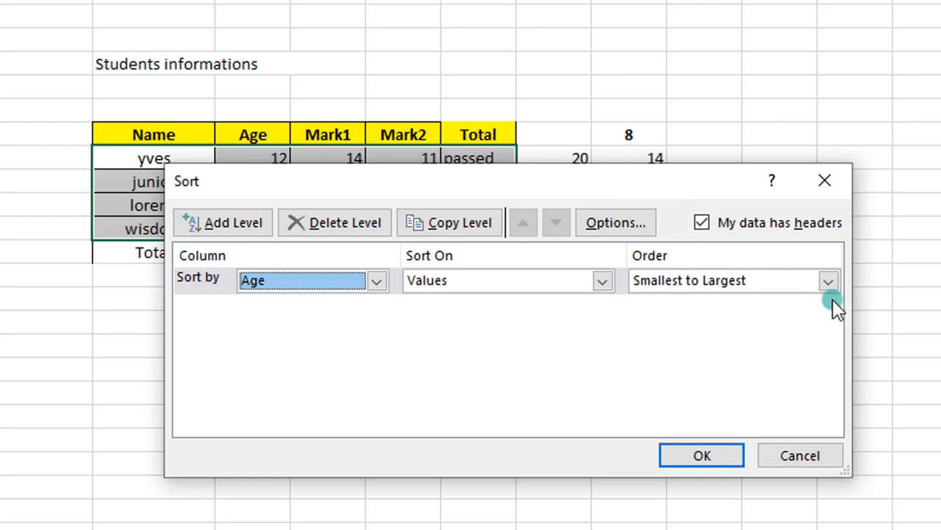
click(828, 280)
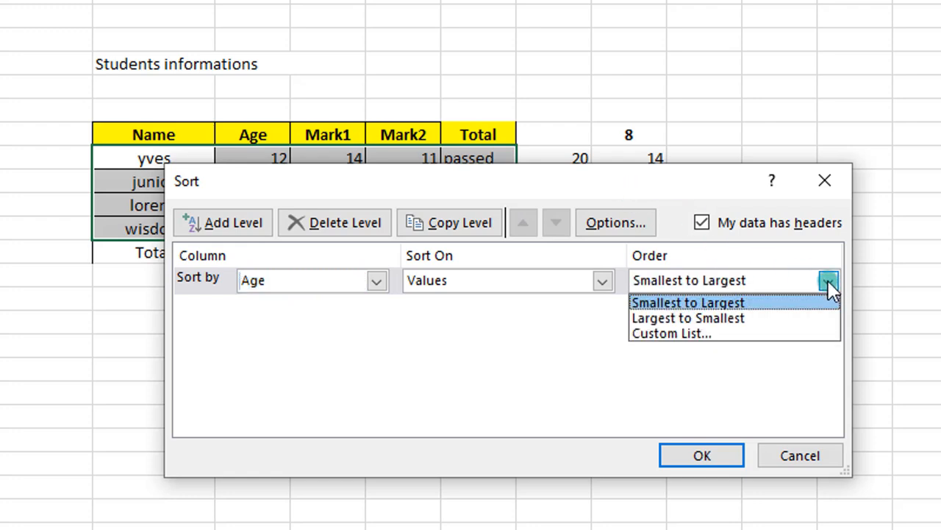
click(758, 317)
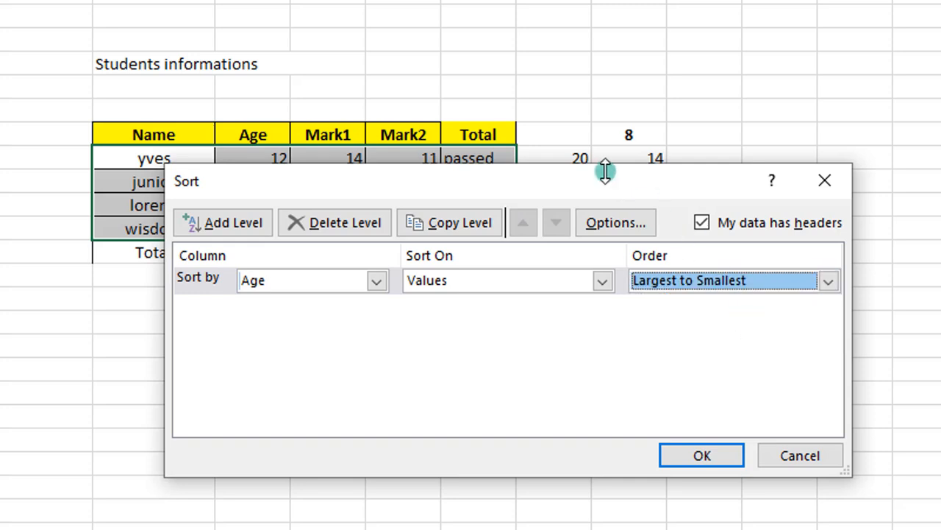
drag(608, 181, 779, 247)
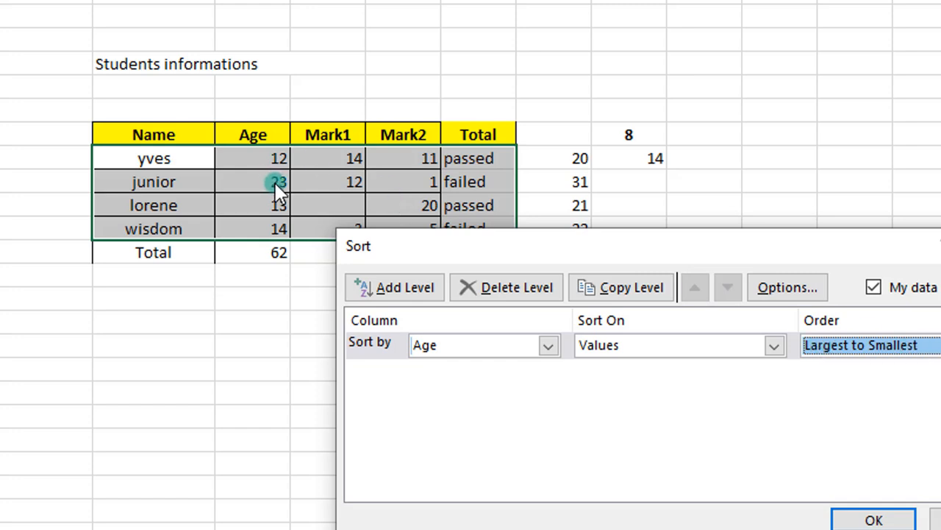
click(876, 521)
click(284, 278)
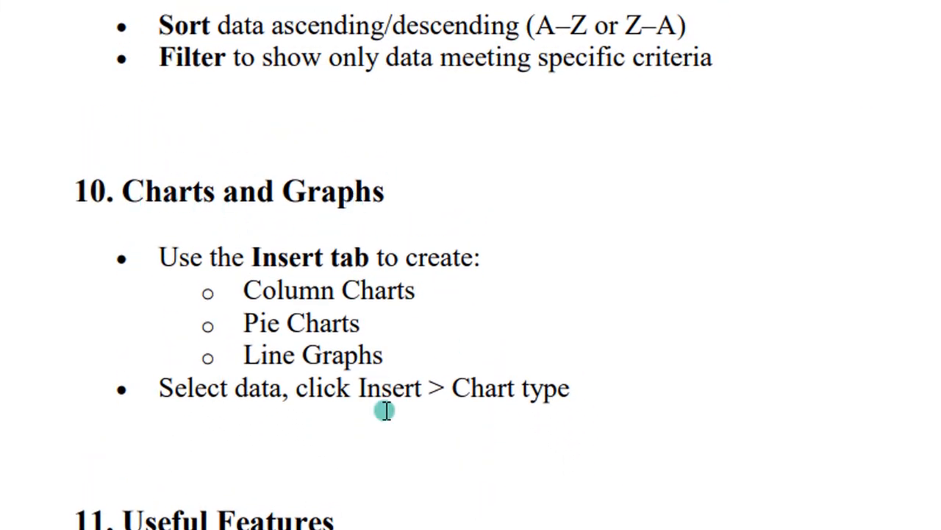
Step: Insert a 2-D stacked column chart of the Mark2 column, cells E7:E11
scroll(386, 411, down, 4)
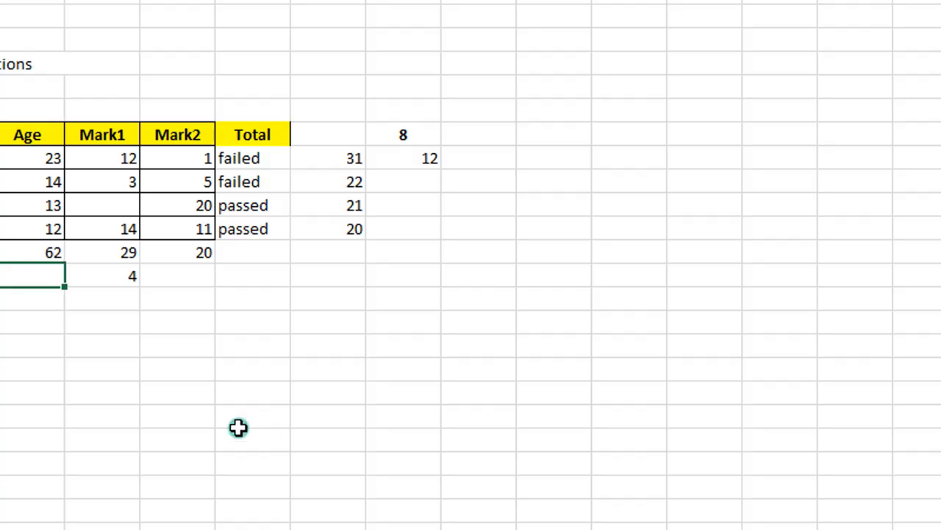
click(239, 428)
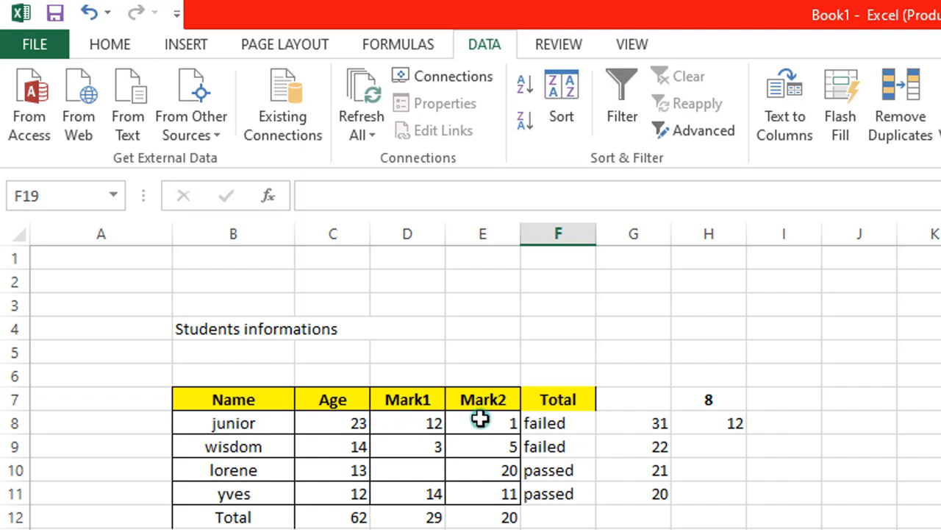
drag(480, 399, 481, 494)
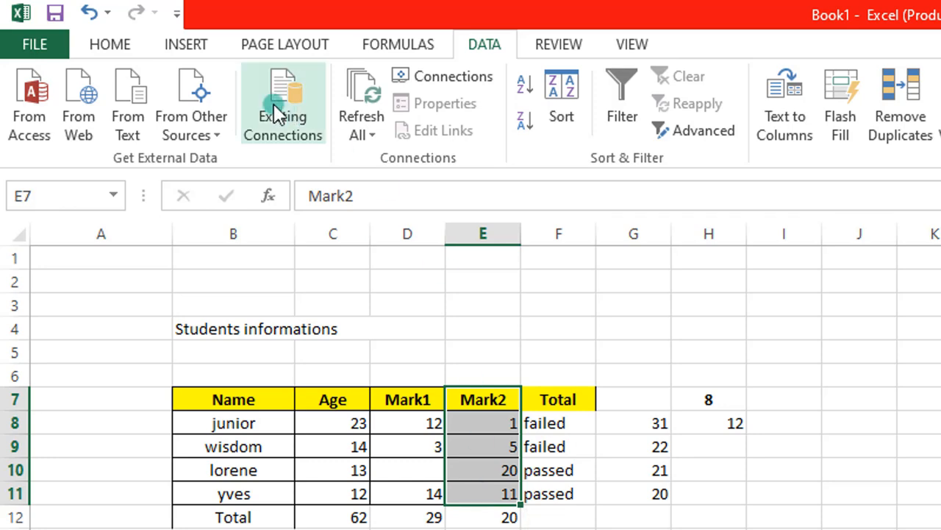
click(188, 53)
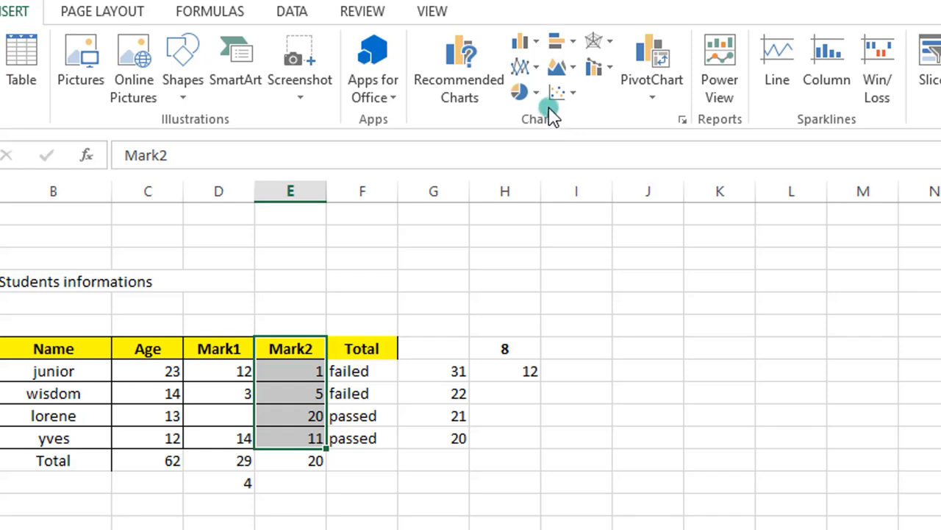
click(536, 95)
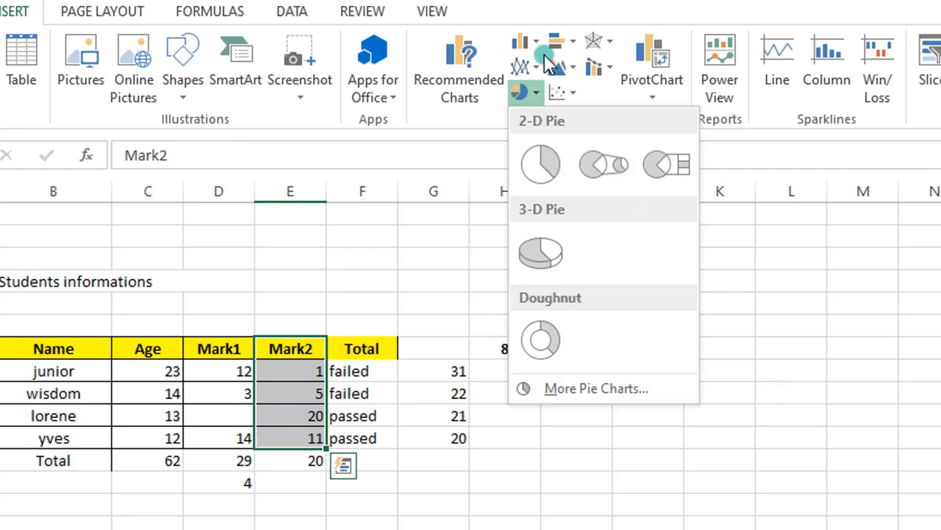
click(537, 41)
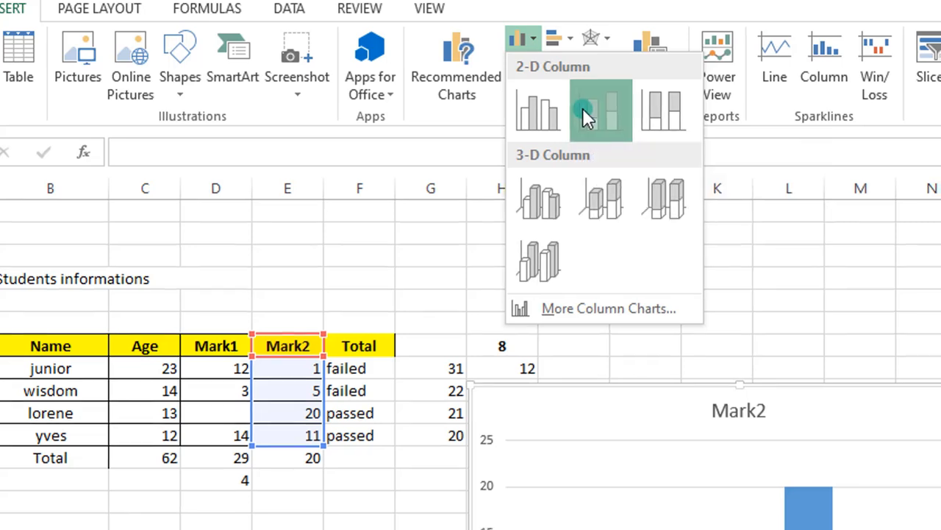
click(585, 110)
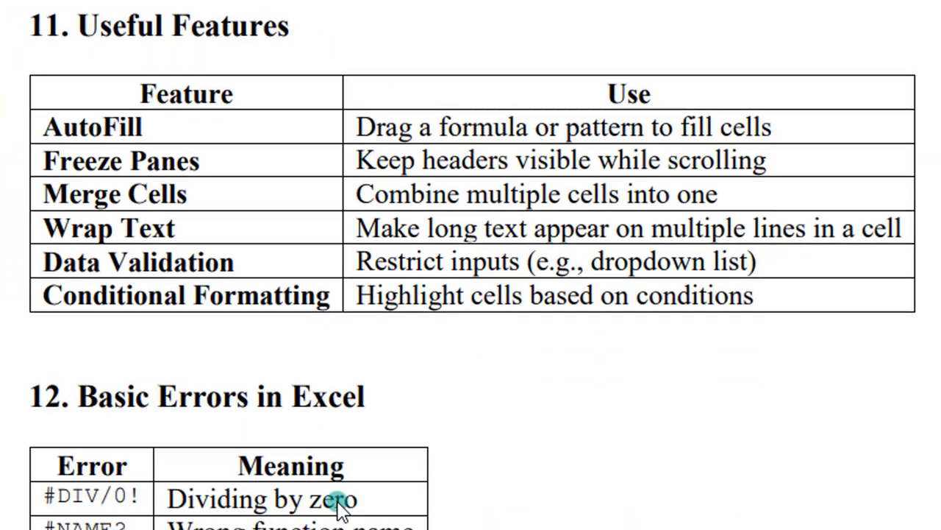
Step: Check the Wrap Text entry in the notes, and remove the Mark2 chart with its gridlines from the worksheet
scroll(334, 507, down, 1)
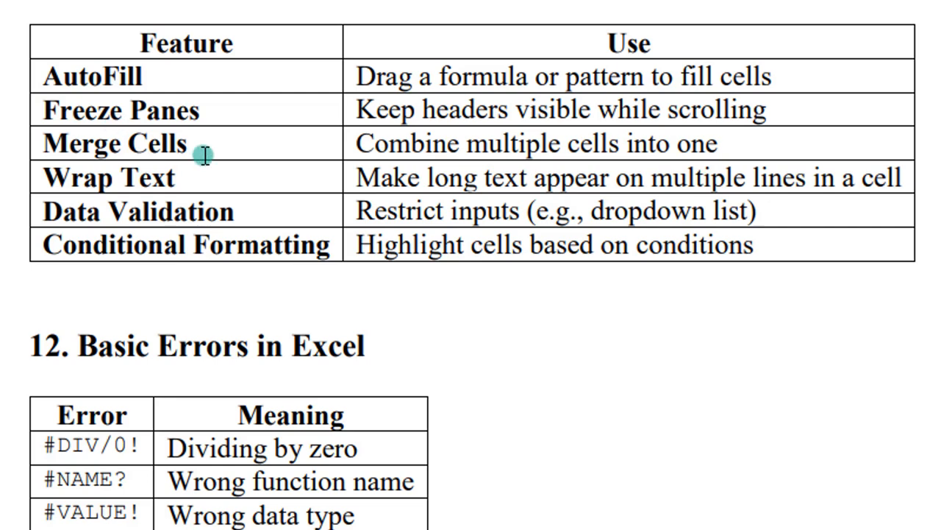
scroll(252, 151, down, 2)
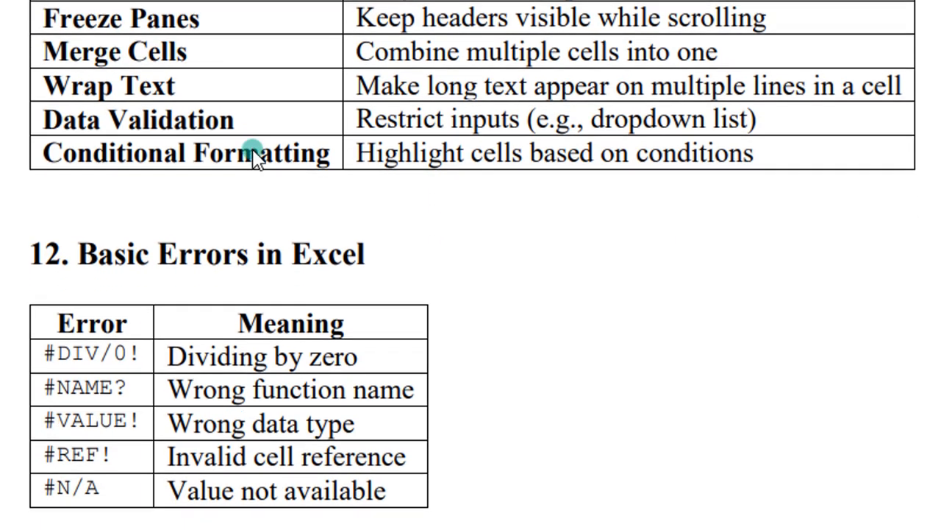
drag(191, 91, 34, 86)
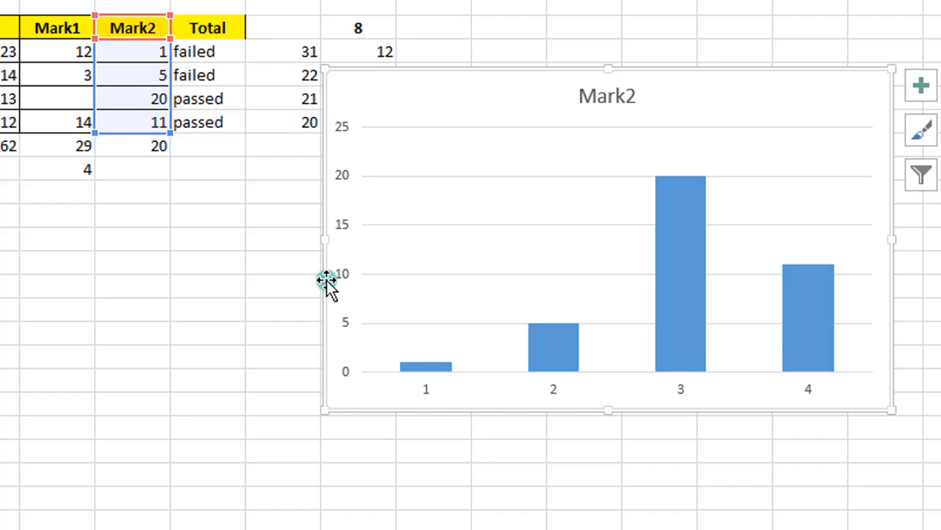
click(243, 258)
click(745, 224)
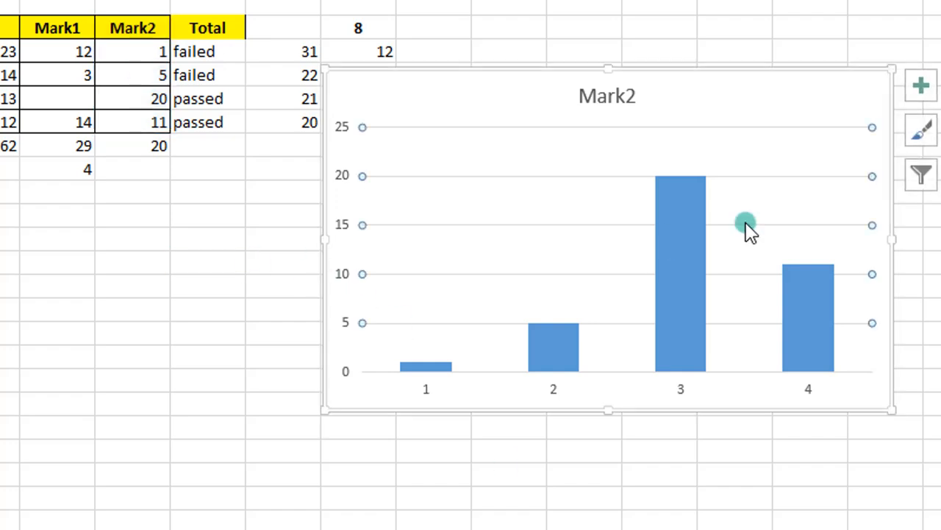
click(745, 226)
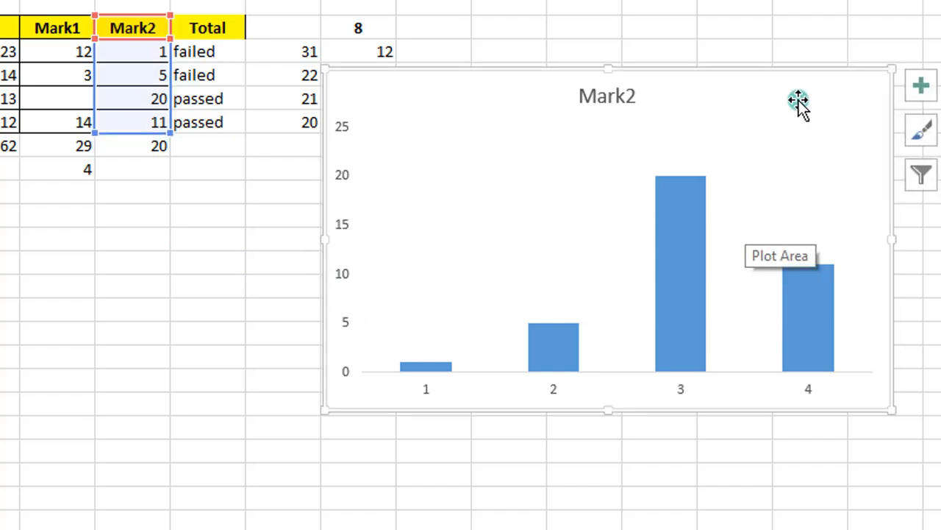
key(Delete)
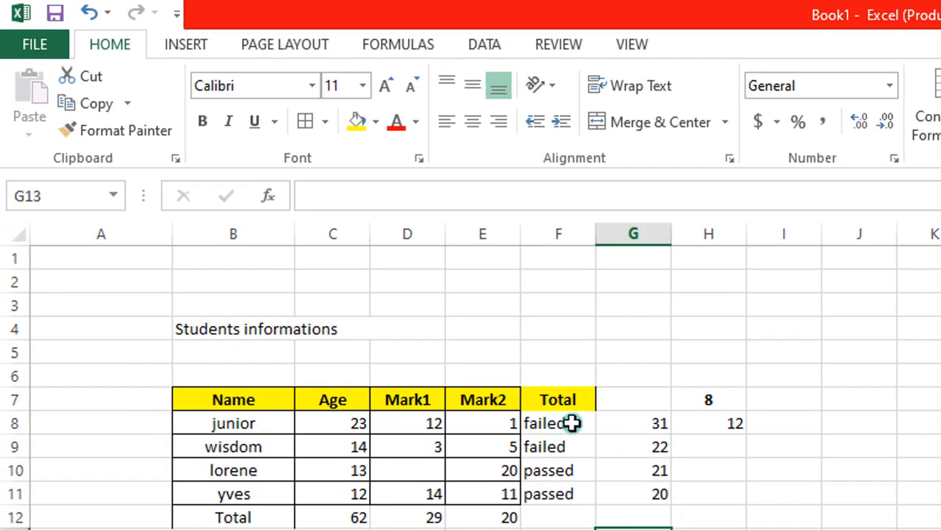
Step: Examine the IF formula in F8 and leave the cell without editing it
click(570, 423)
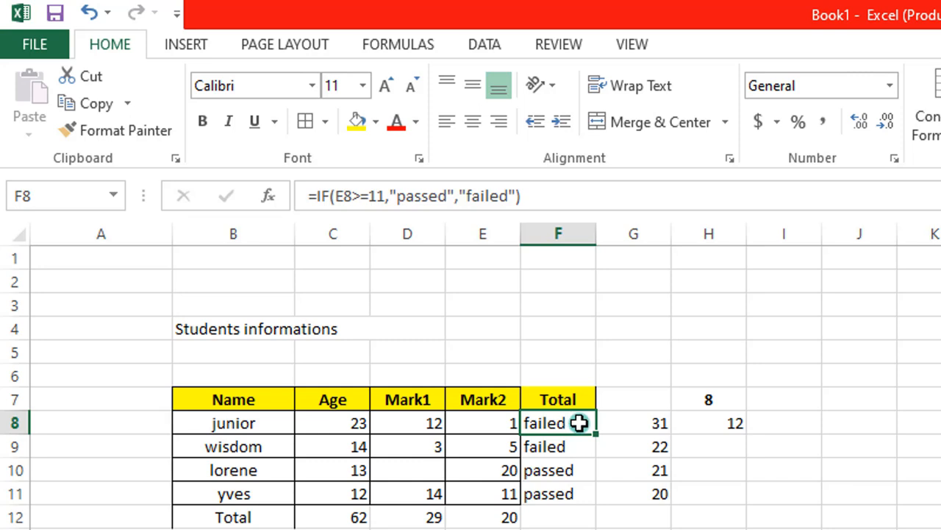
double_click(579, 422)
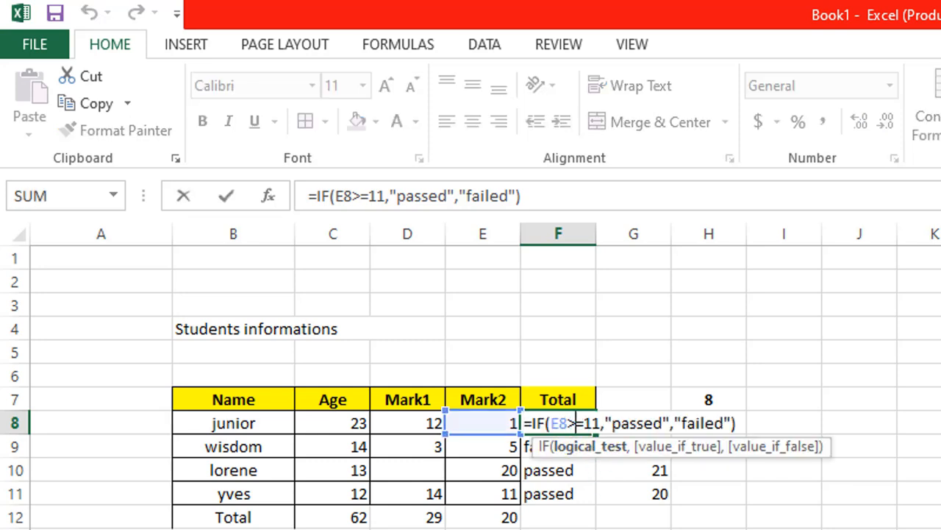
key(Return)
click(633, 529)
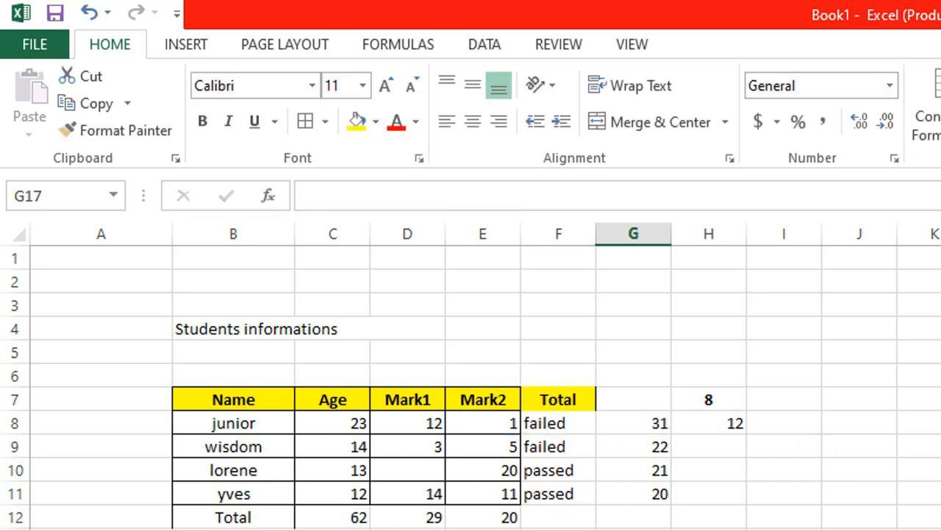
Step: Change the Total header in F7 to read "Total number of"
click(590, 400)
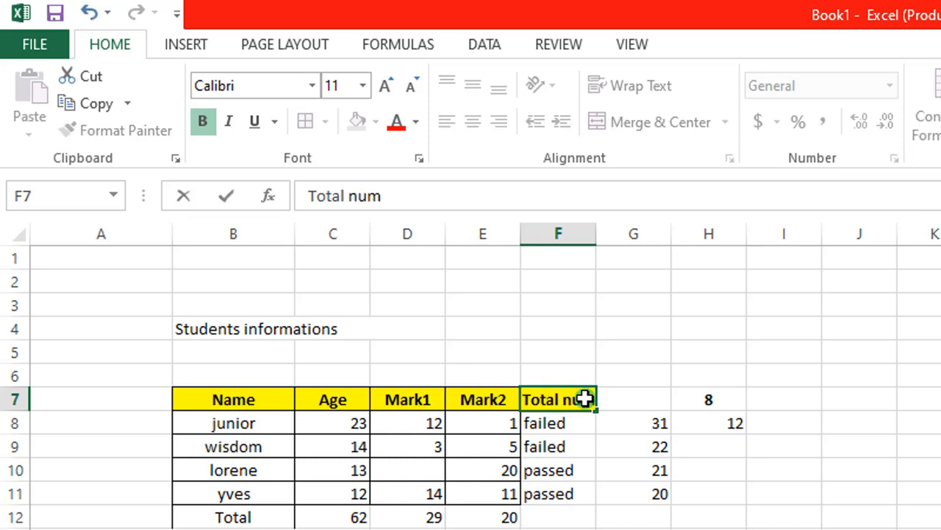
text(number)
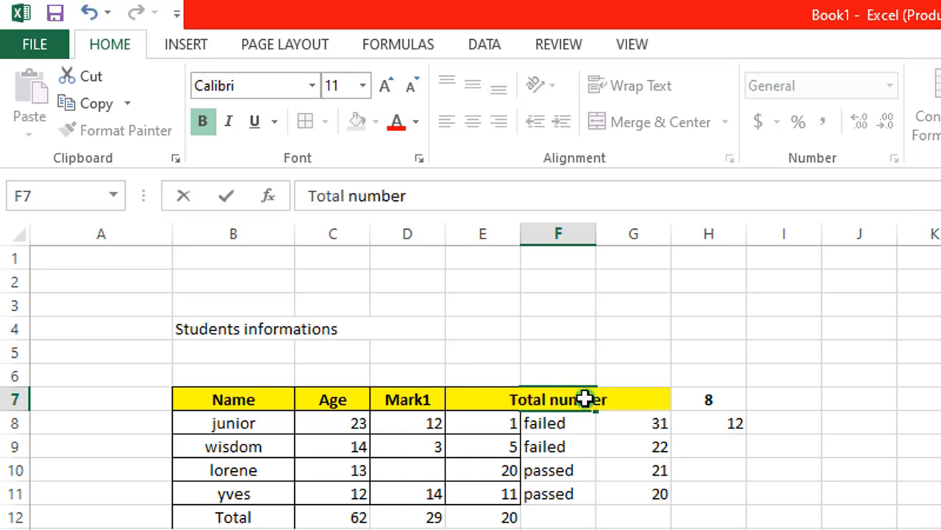
text( of)
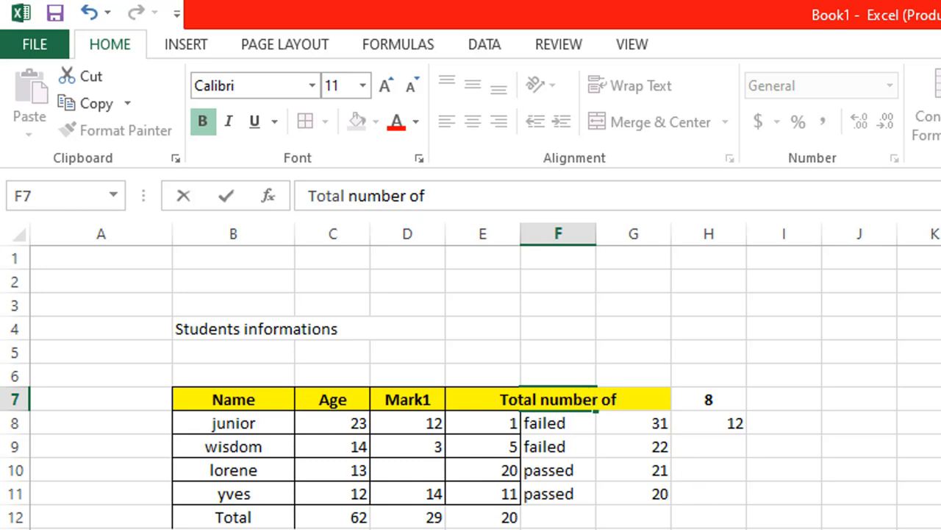
click(708, 526)
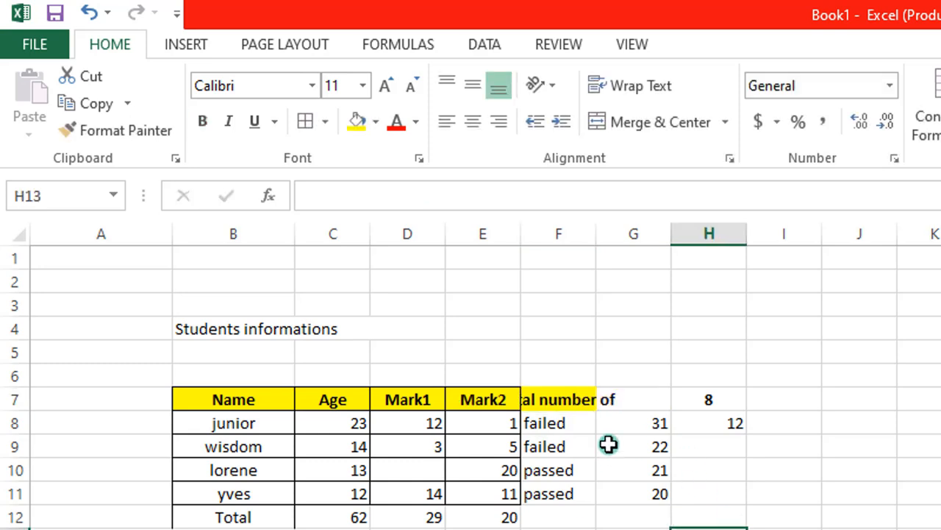
Step: Wrap the text of header cell F7 so it fits on several lines within the column
click(569, 401)
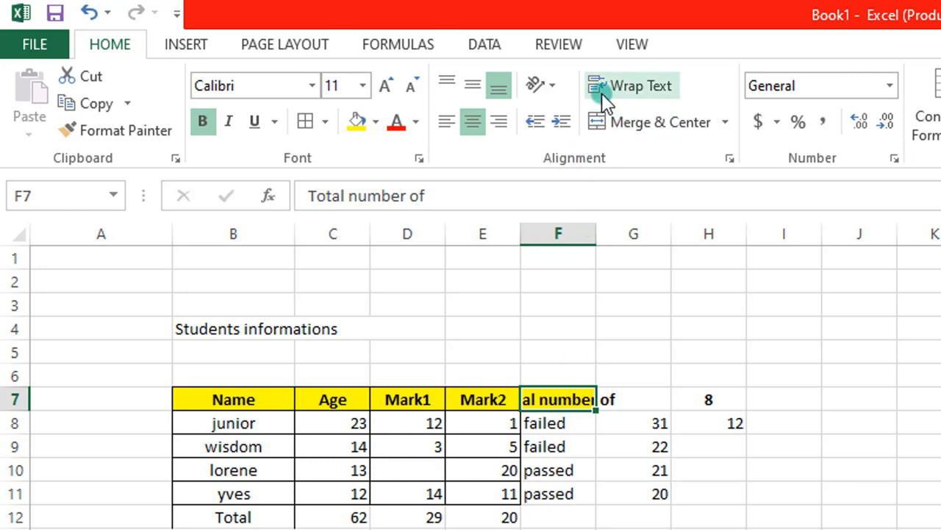
click(644, 91)
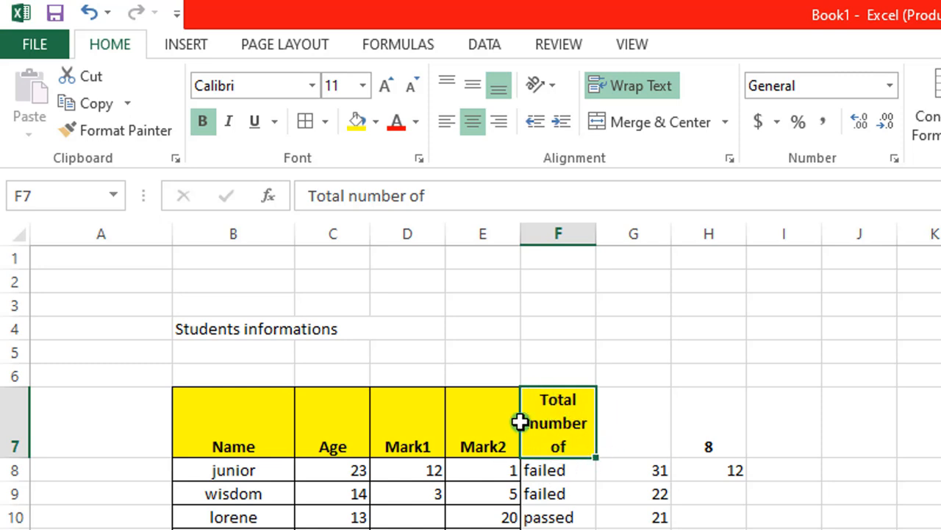
click(618, 445)
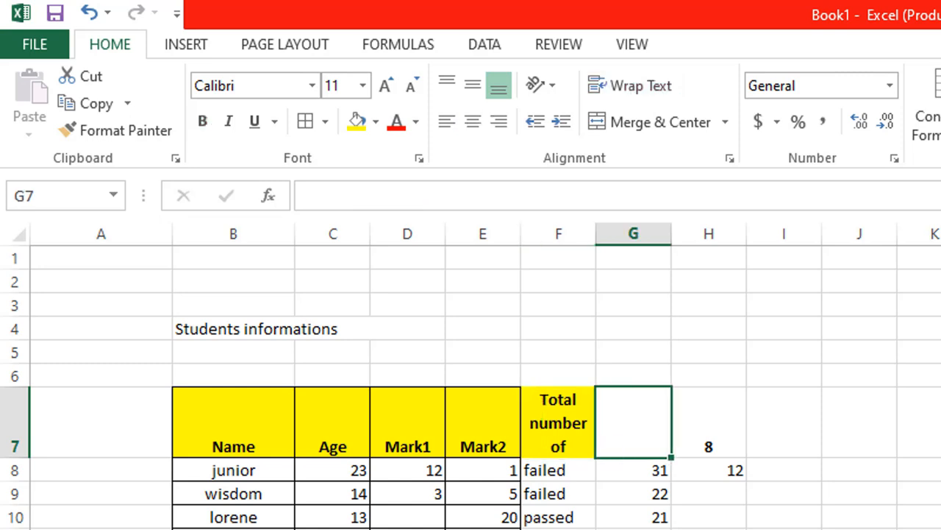
click(563, 430)
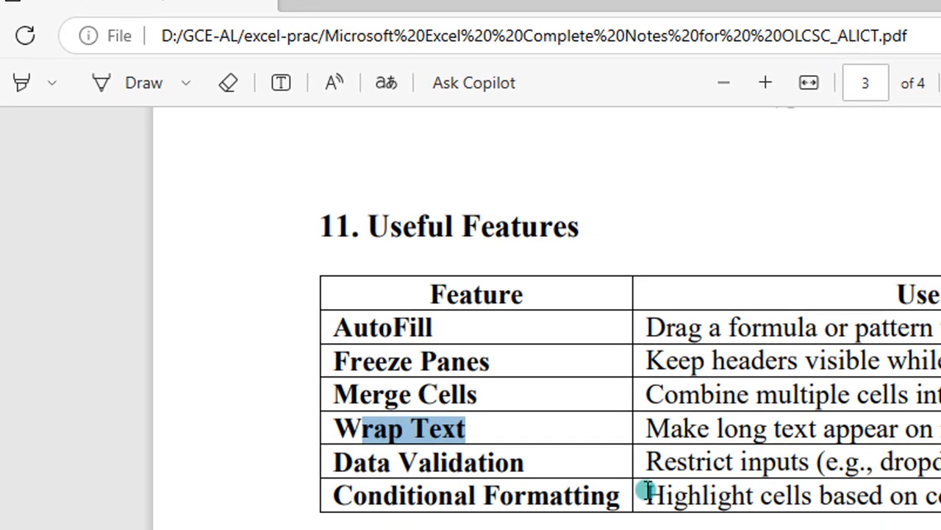
Step: Switch to the PDF notes and review section 12, Basic Errors in Excel
scroll(416, 417, down, 5)
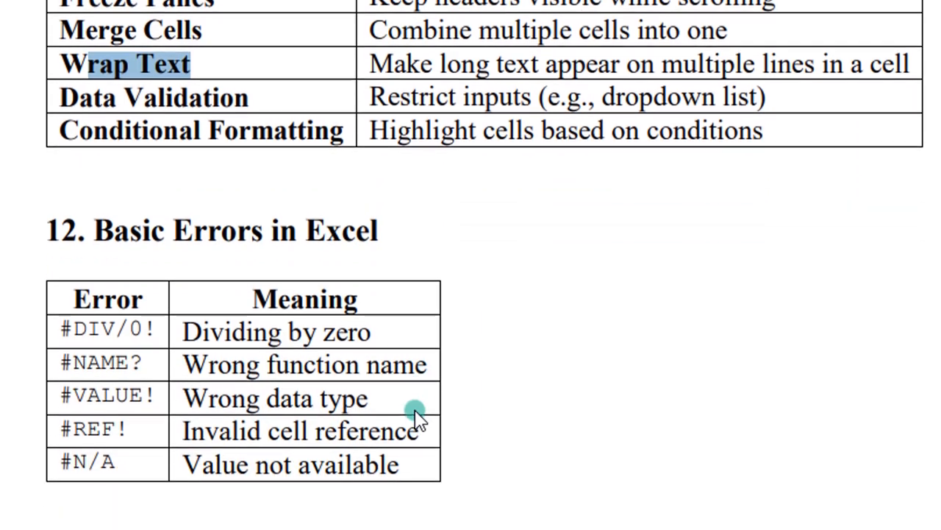